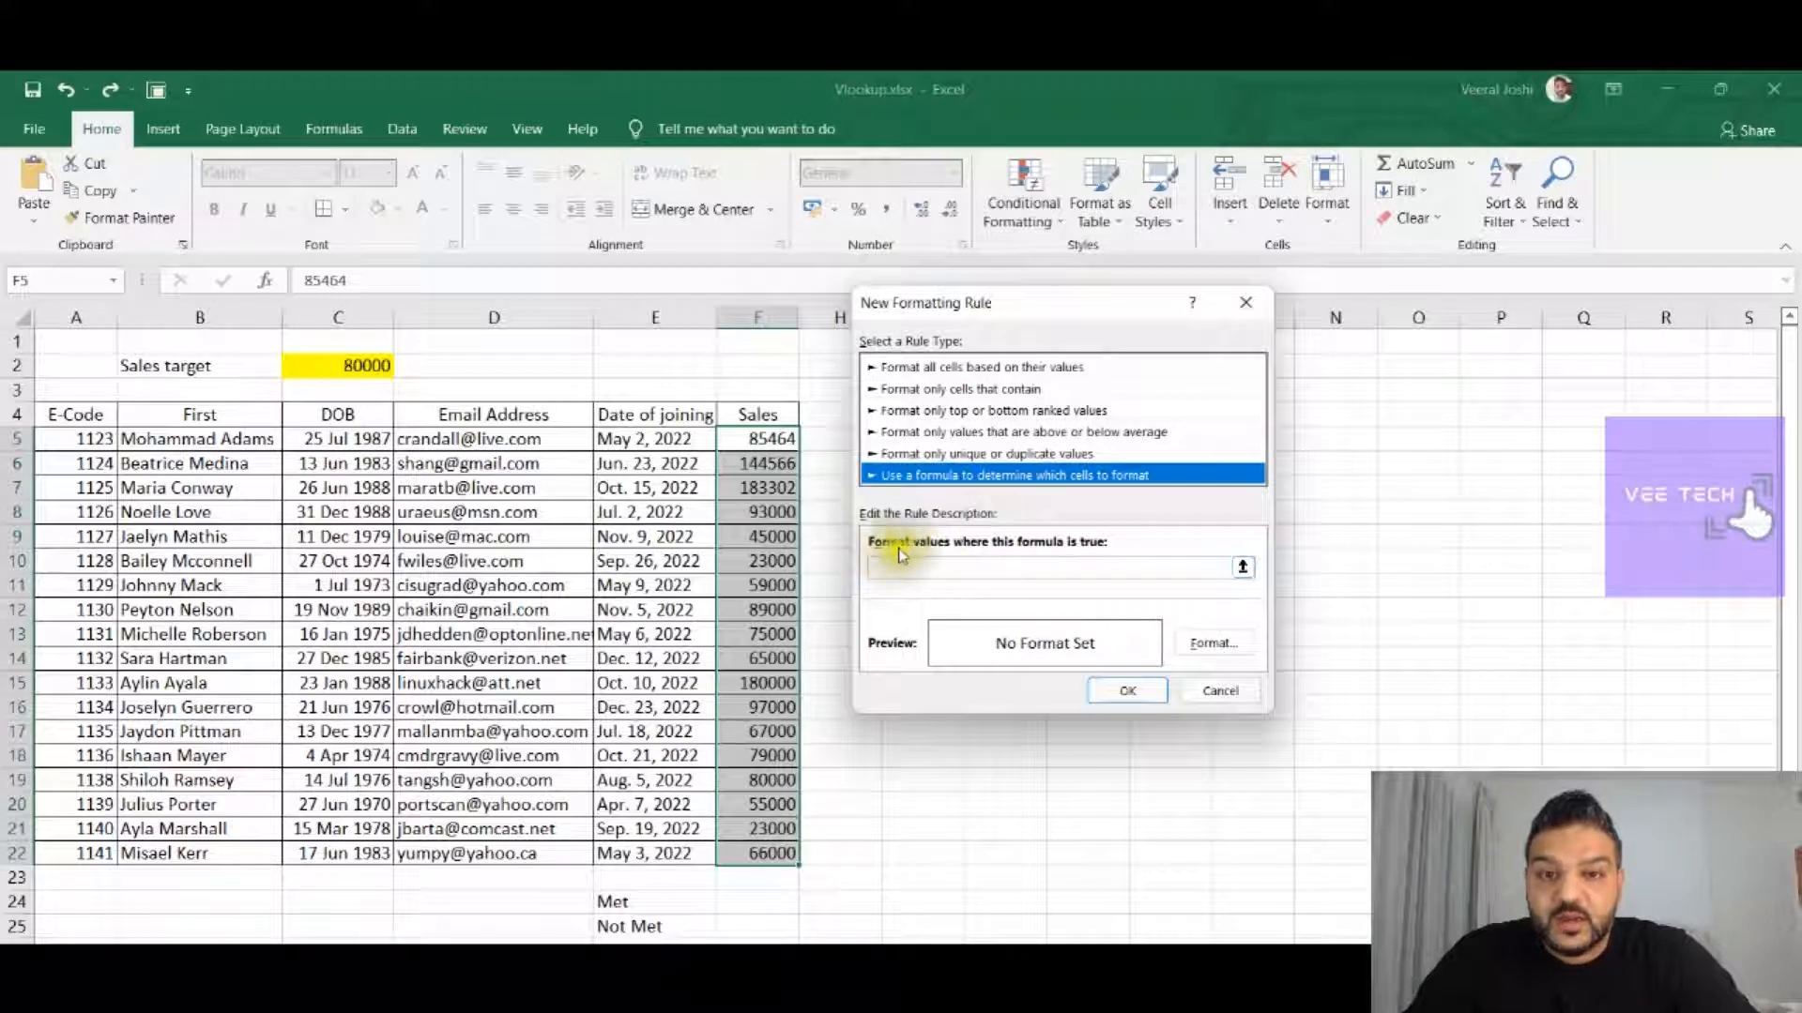
# Set the formatting rule's formula for the Sales values to =F5>=$C$2
pyautogui.click(896, 565)
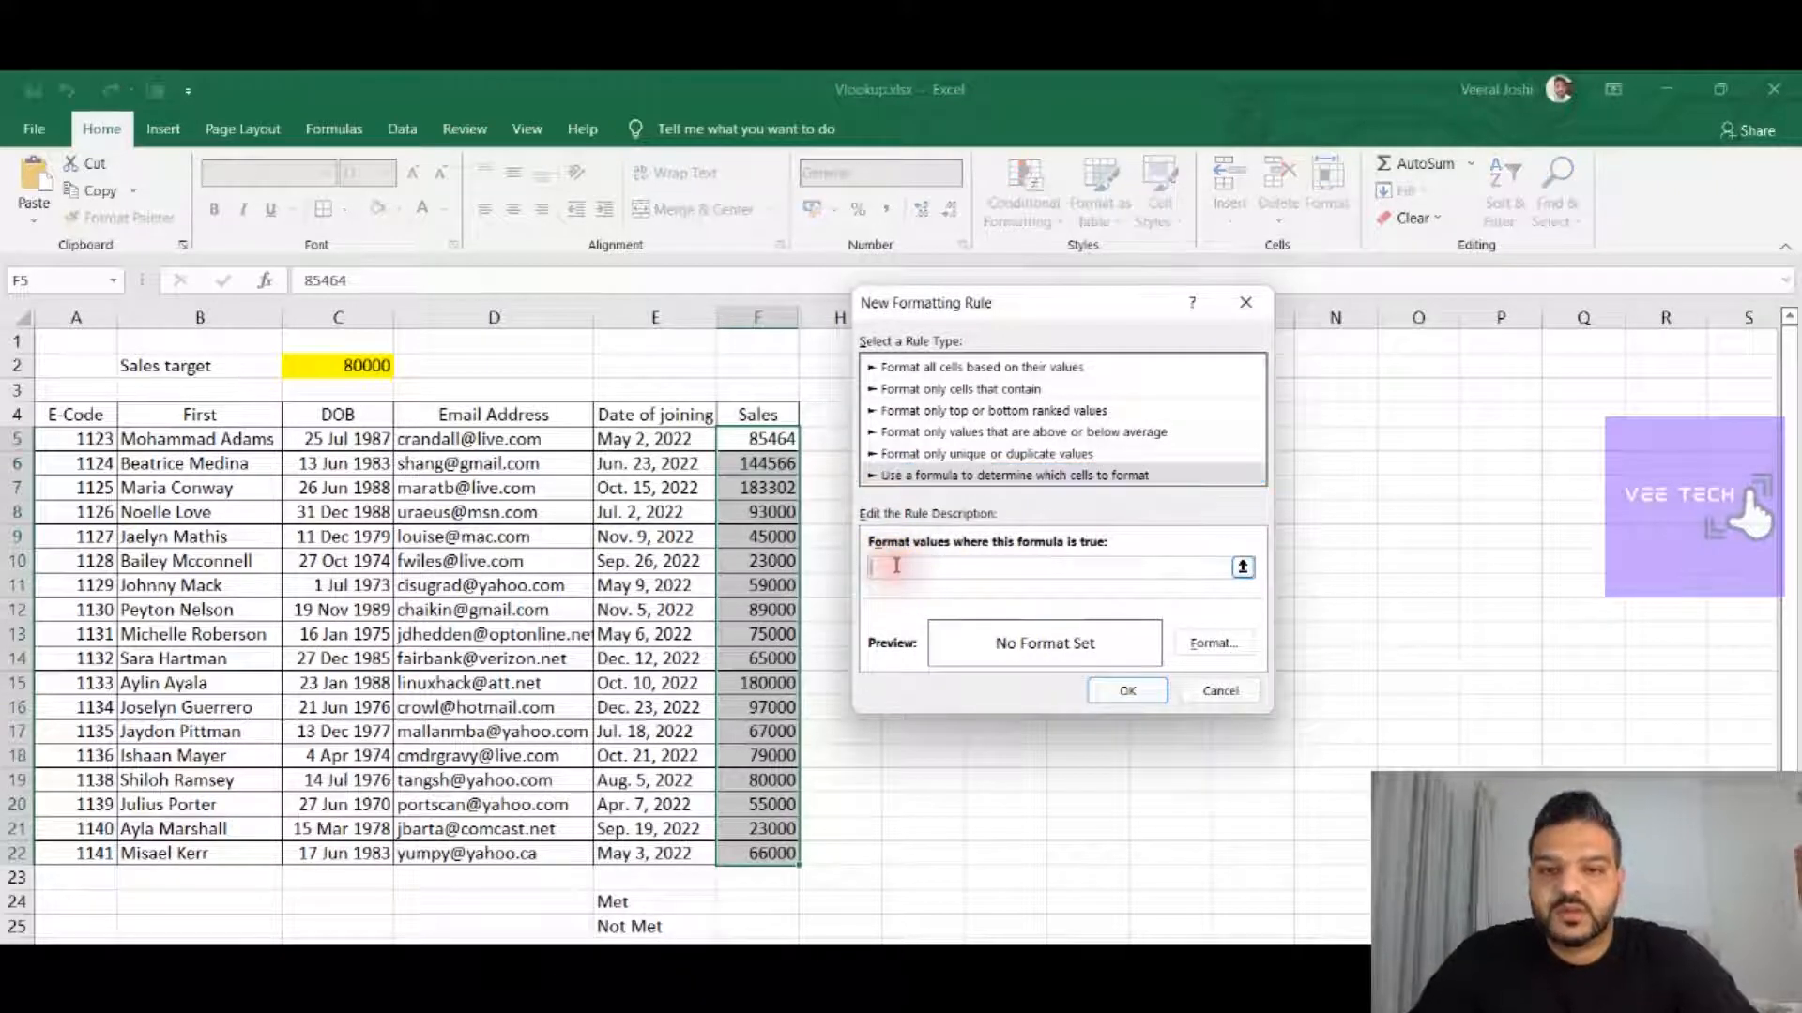
pyautogui.click(762, 438)
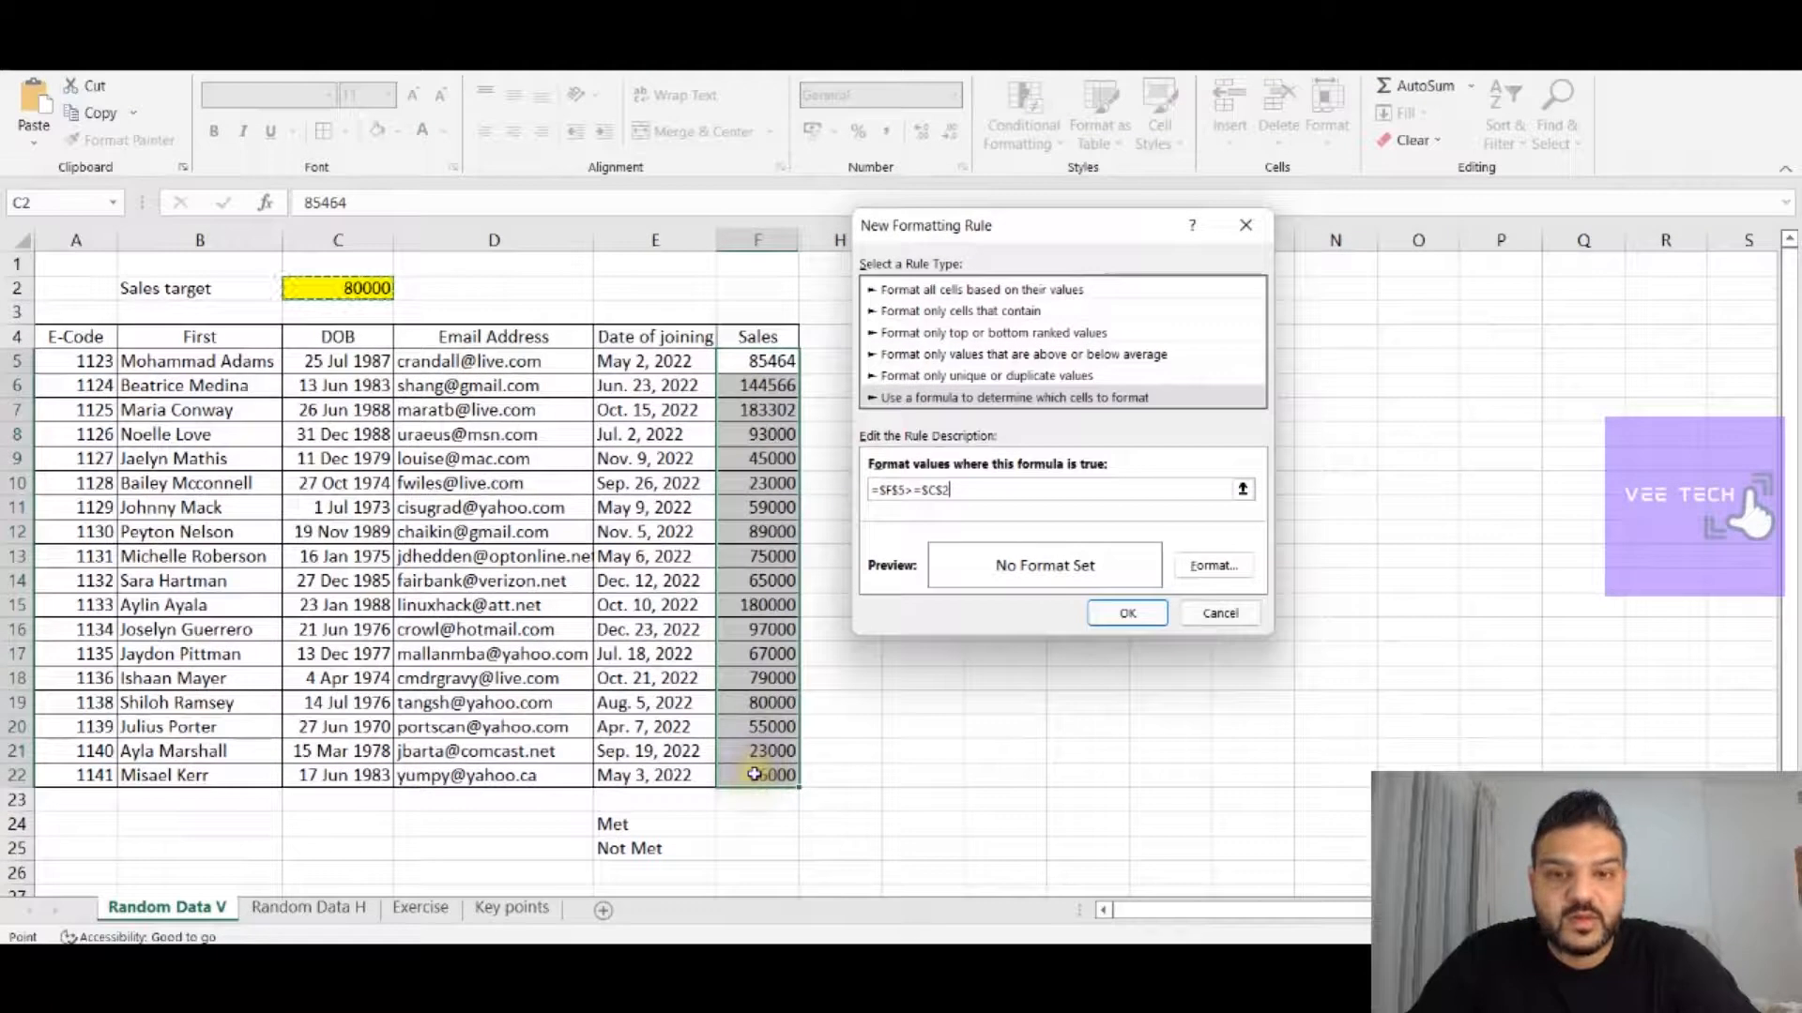
pyautogui.click(891, 489)
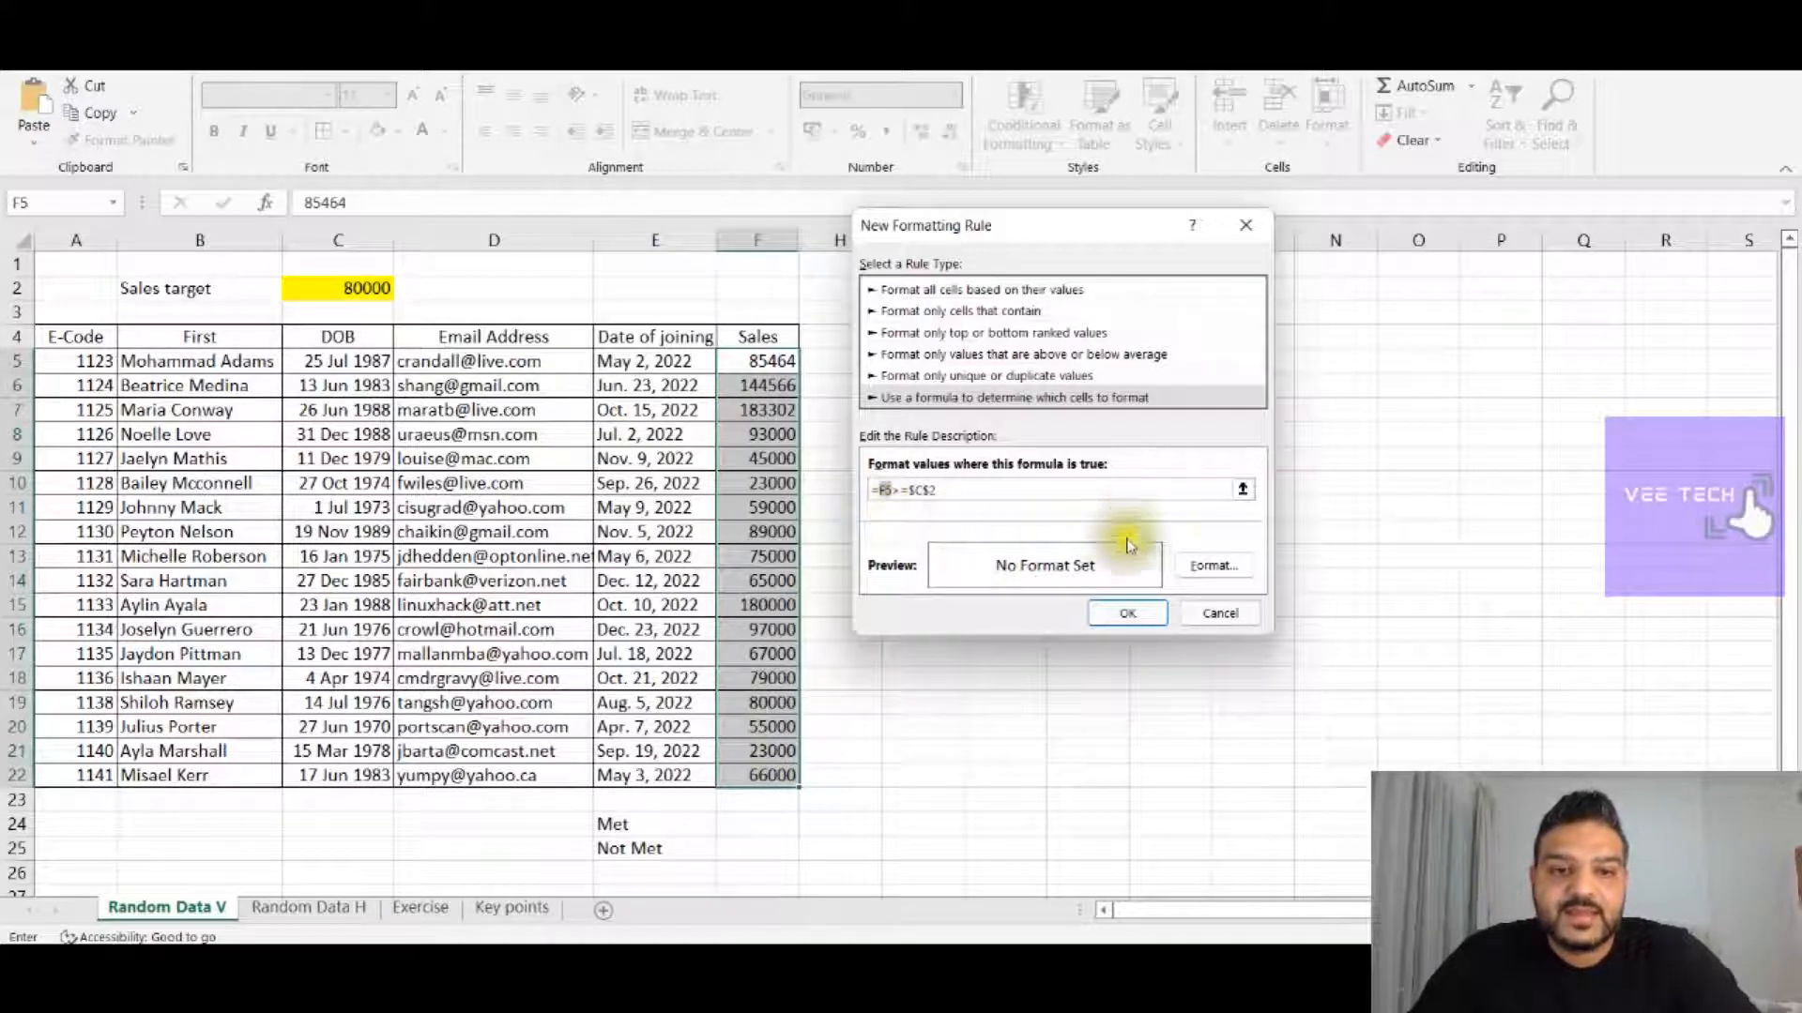
# Give the rule a light green fill and bold font, and apply it to the Sales values
pyautogui.click(1209, 566)
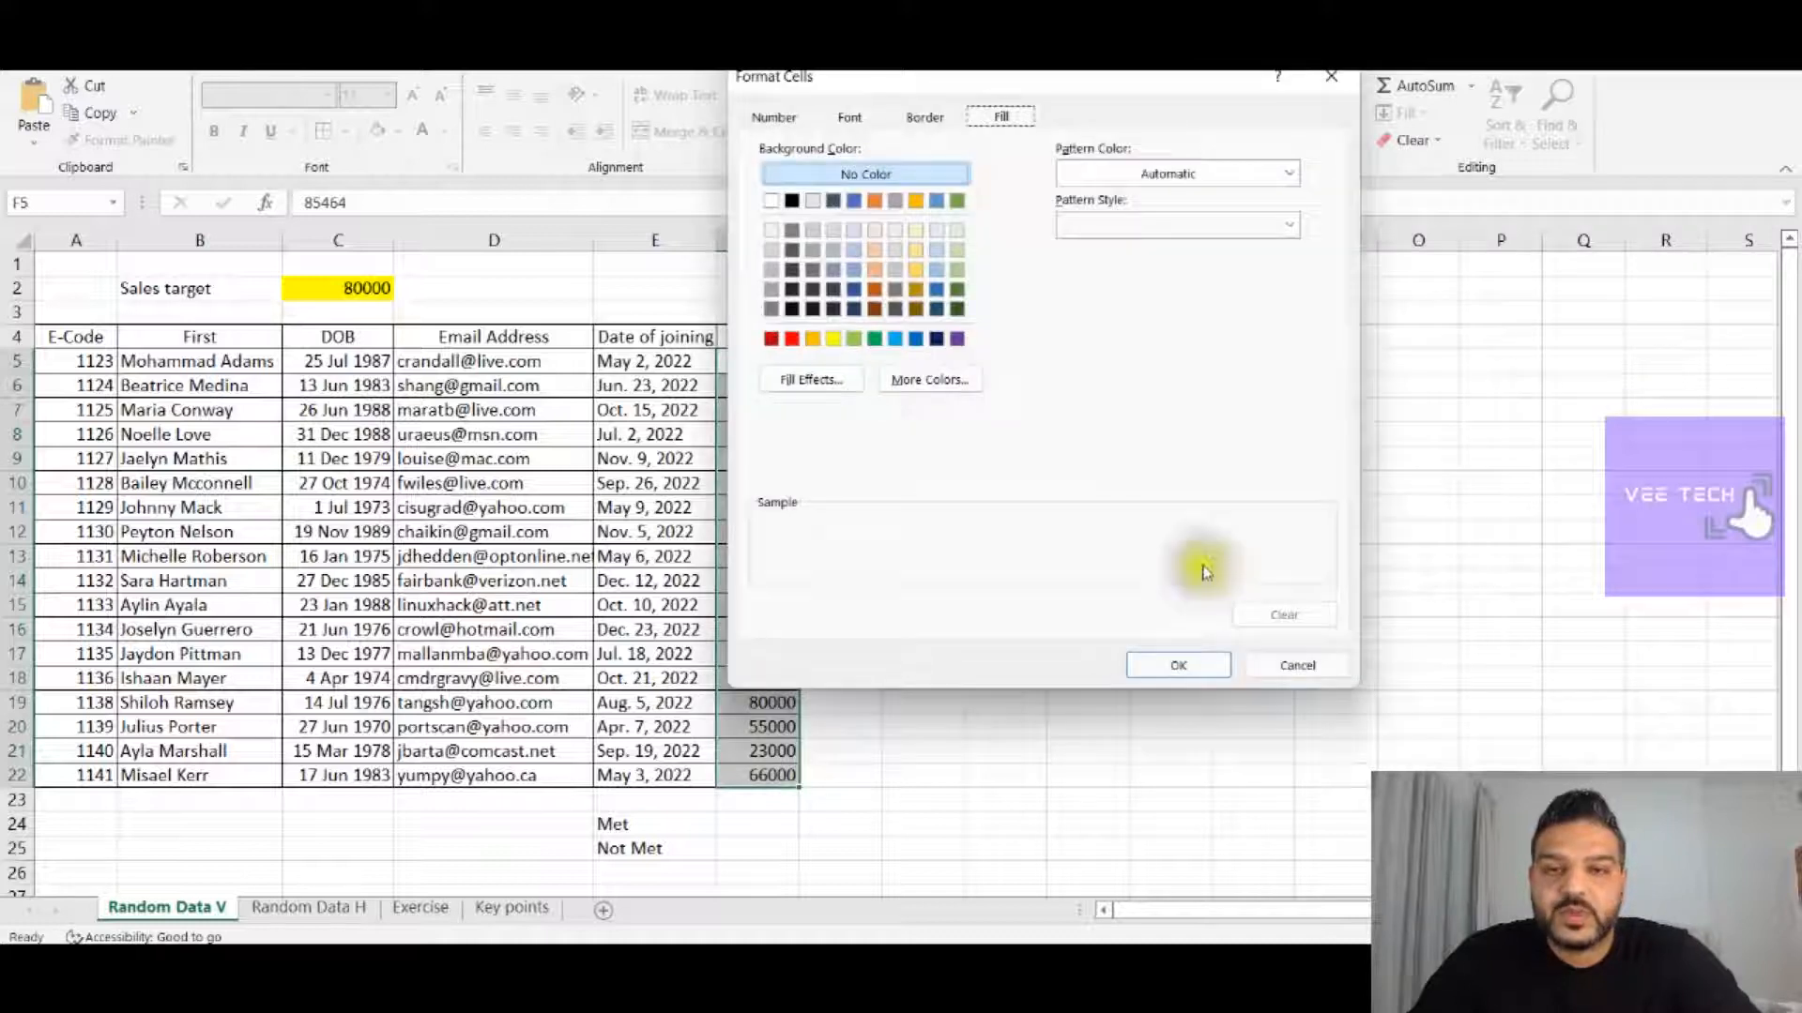
pyautogui.click(957, 270)
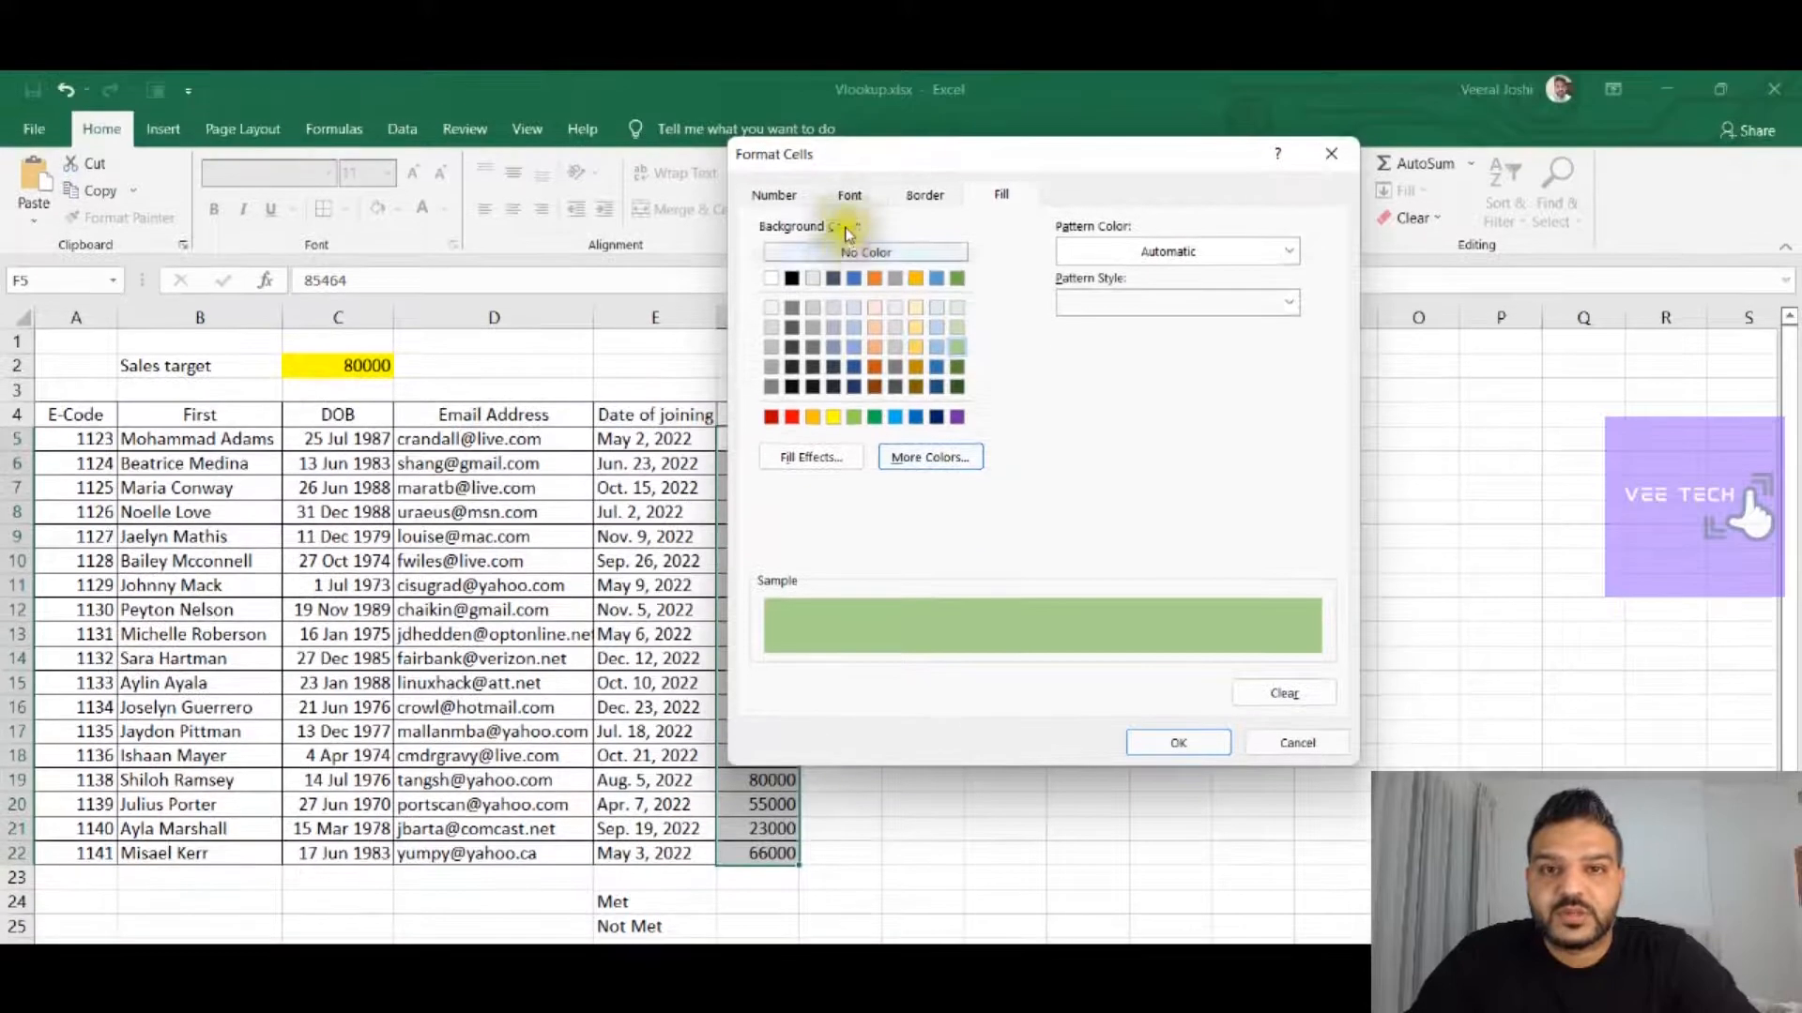
pyautogui.click(849, 116)
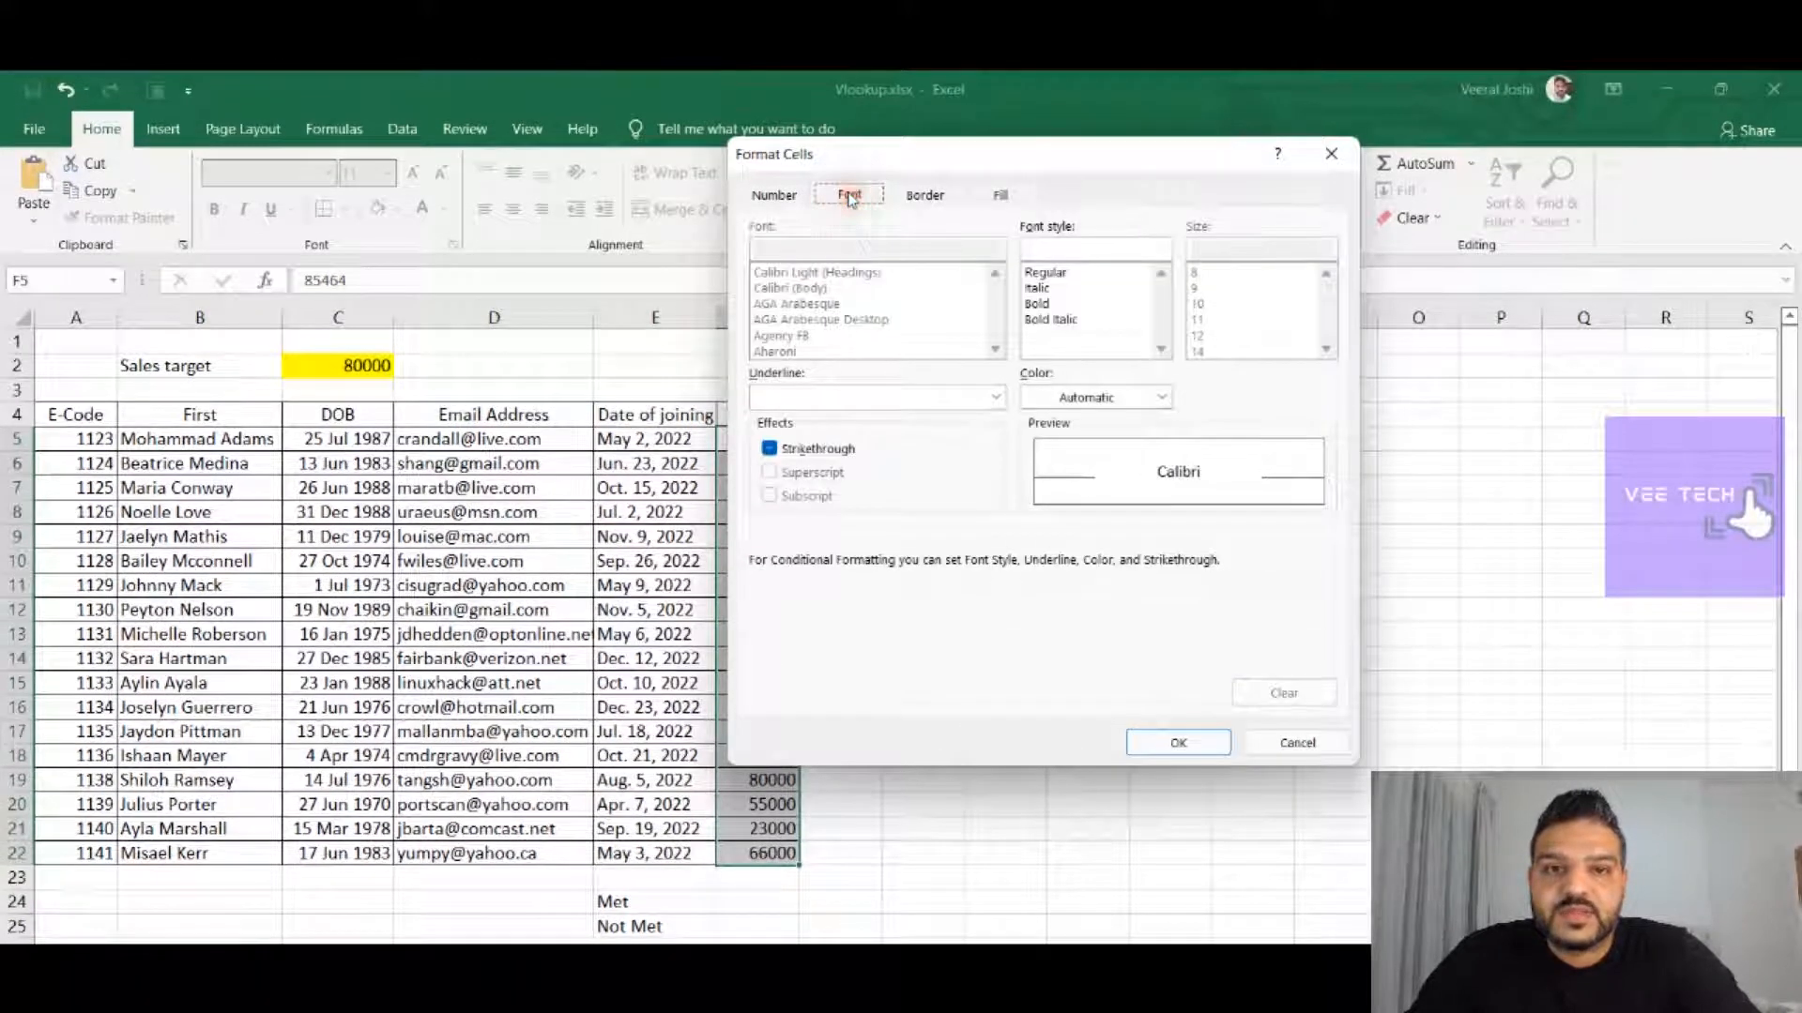
pyautogui.click(1038, 303)
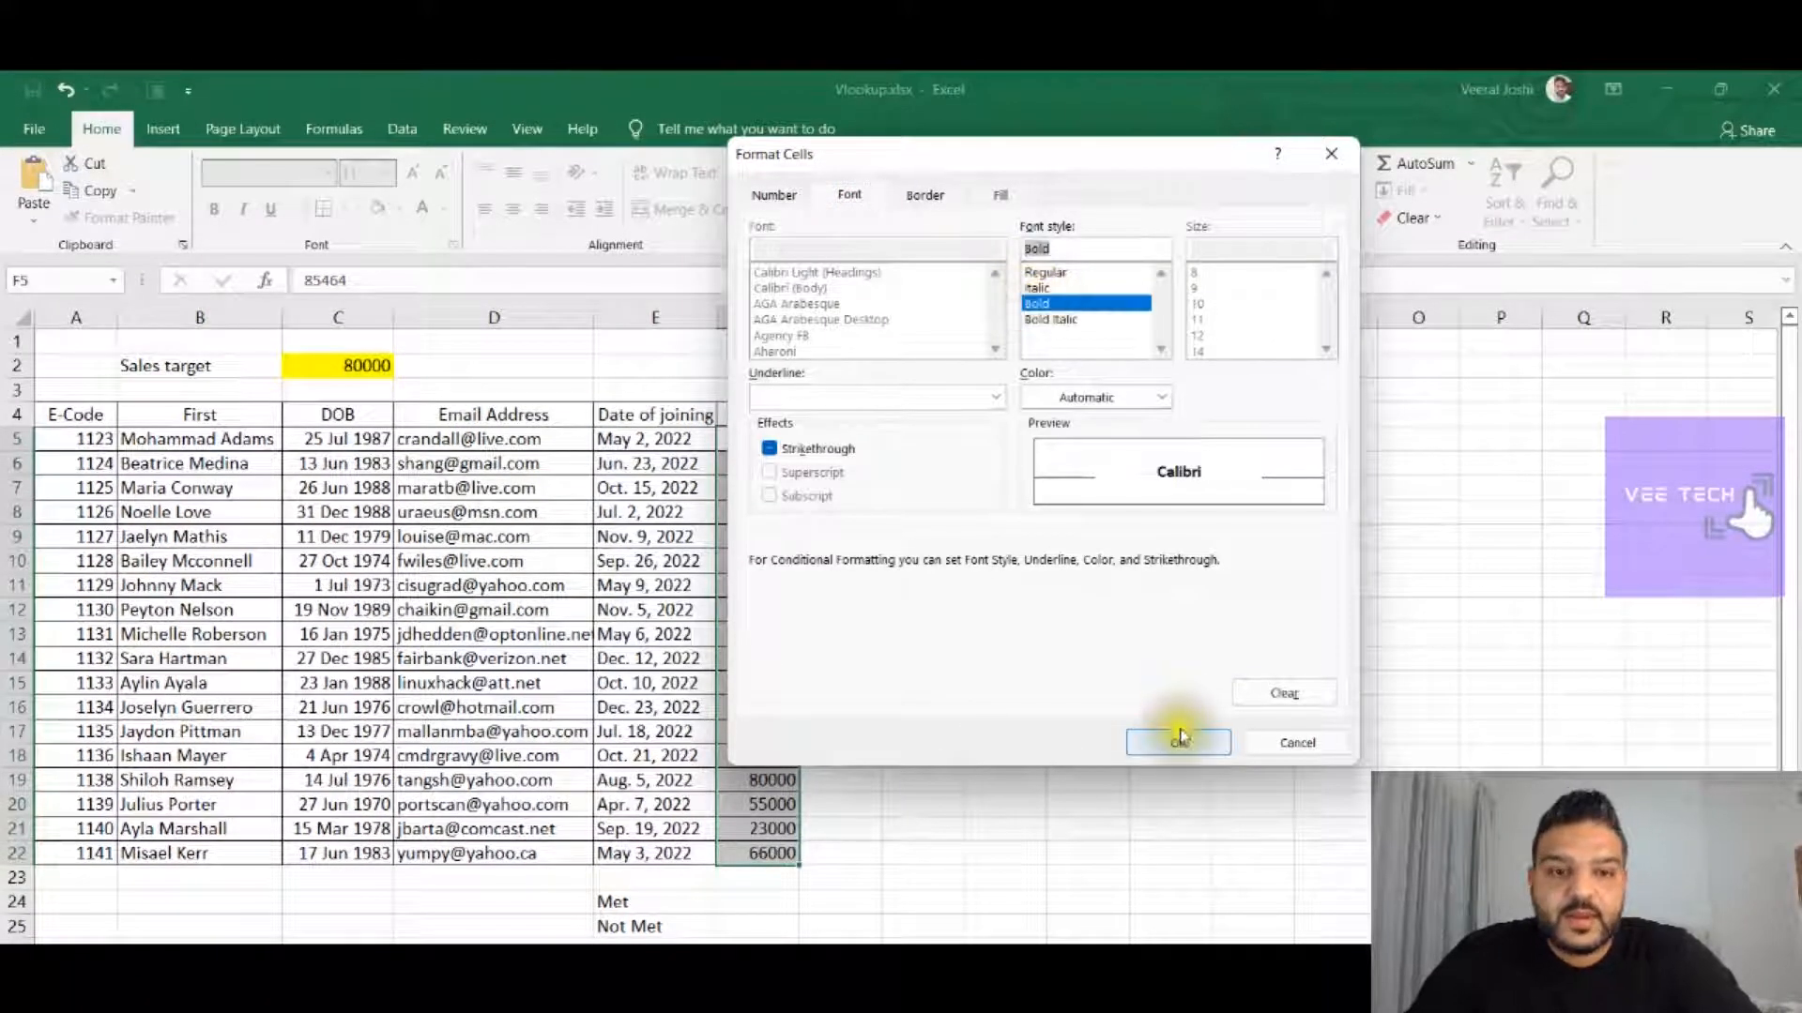
pyautogui.click(1178, 742)
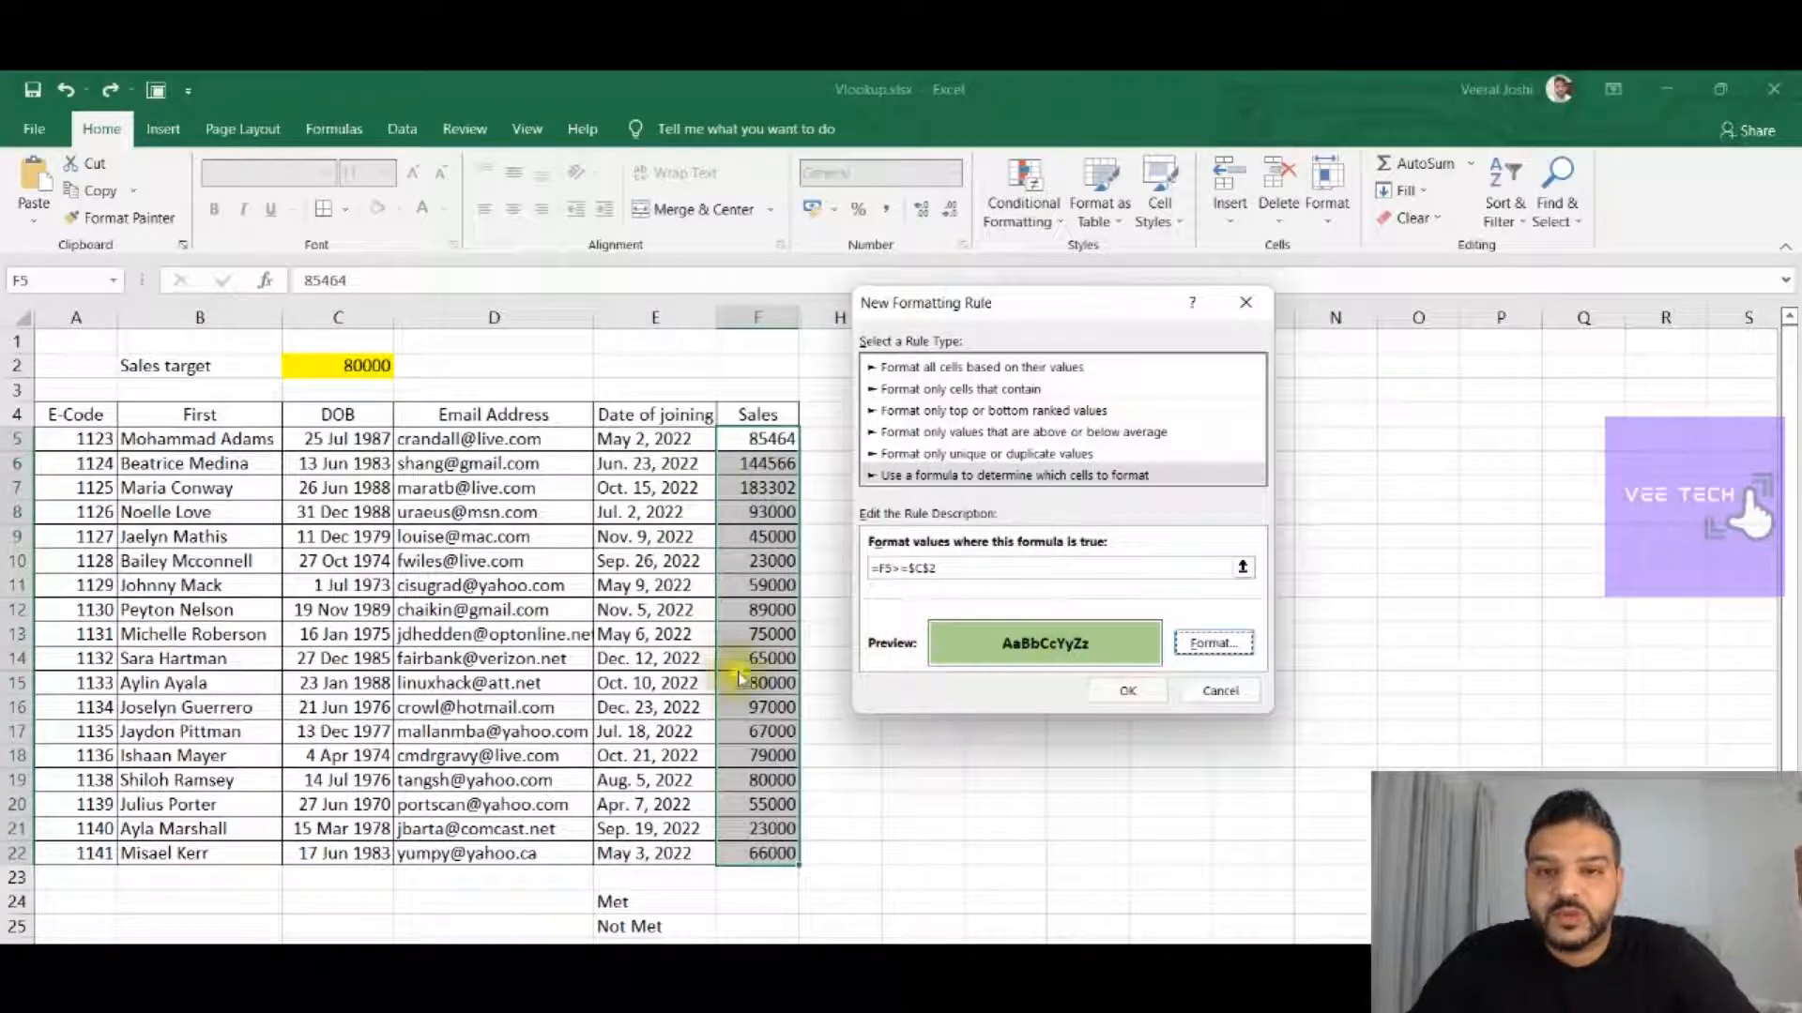
pyautogui.click(1128, 692)
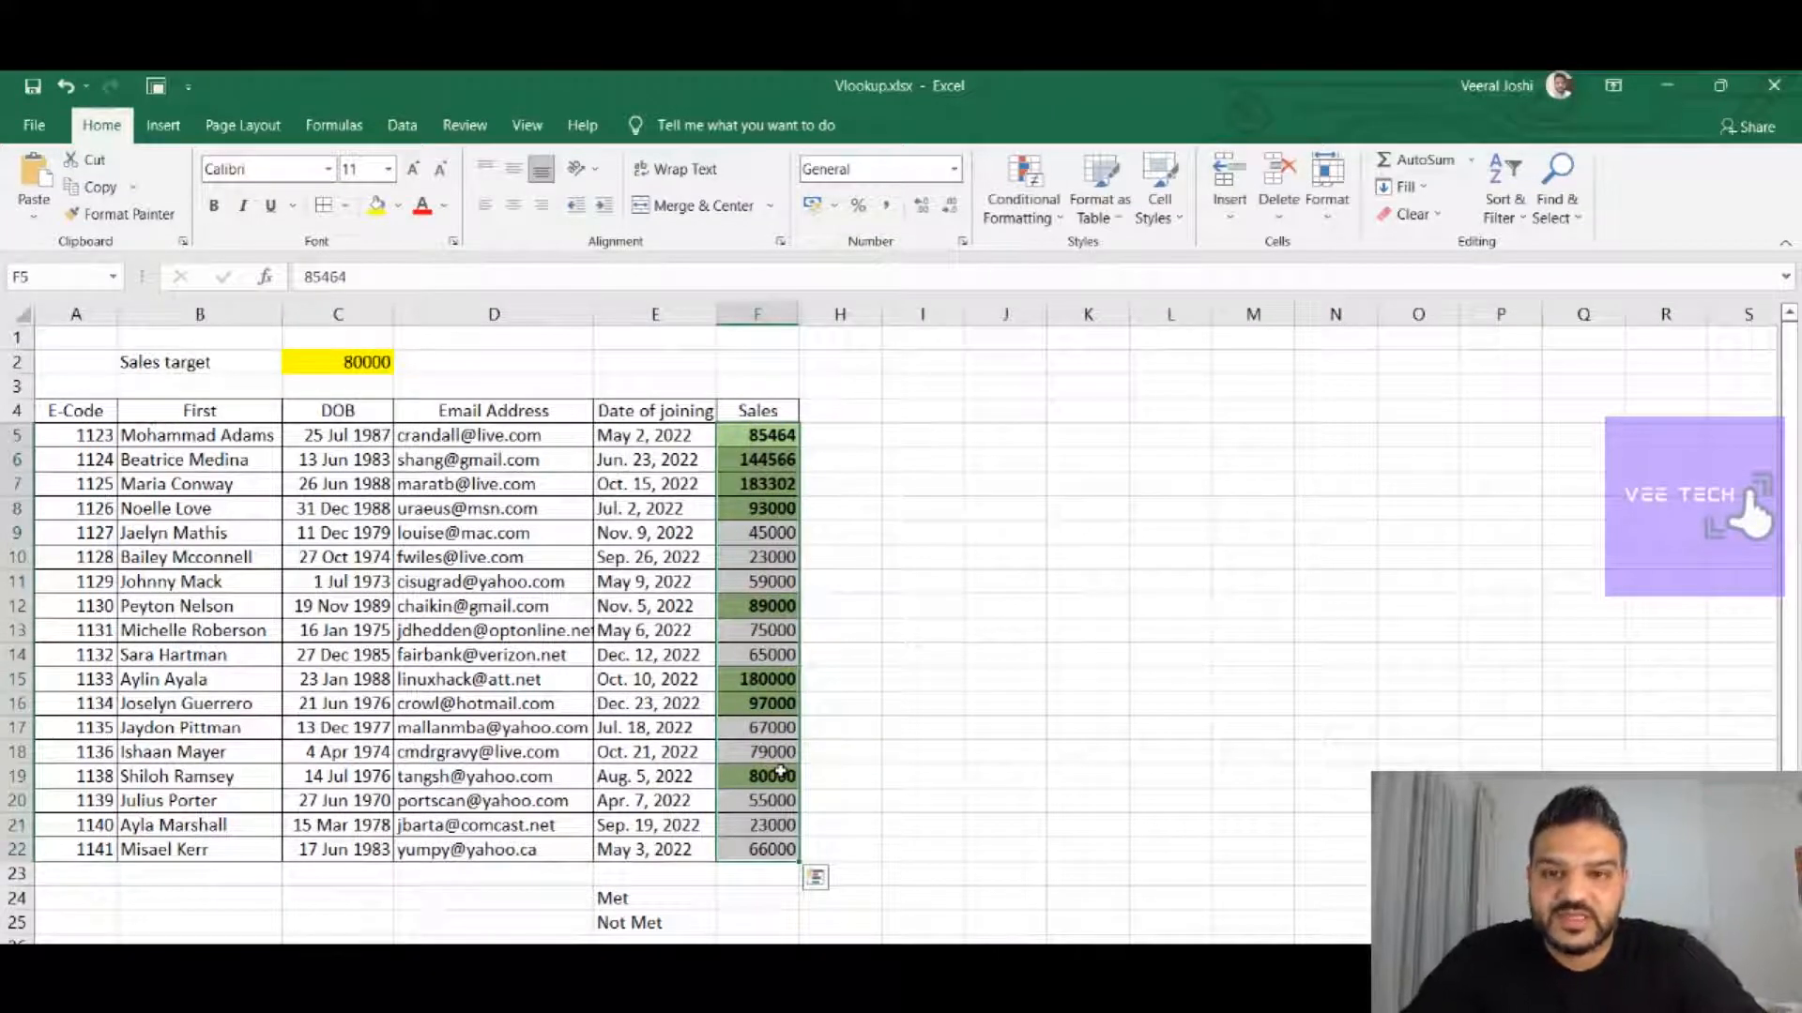
# Test the formatting rule by changing the sales value in F5 to 75000, and undo that change
pyautogui.click(751, 437)
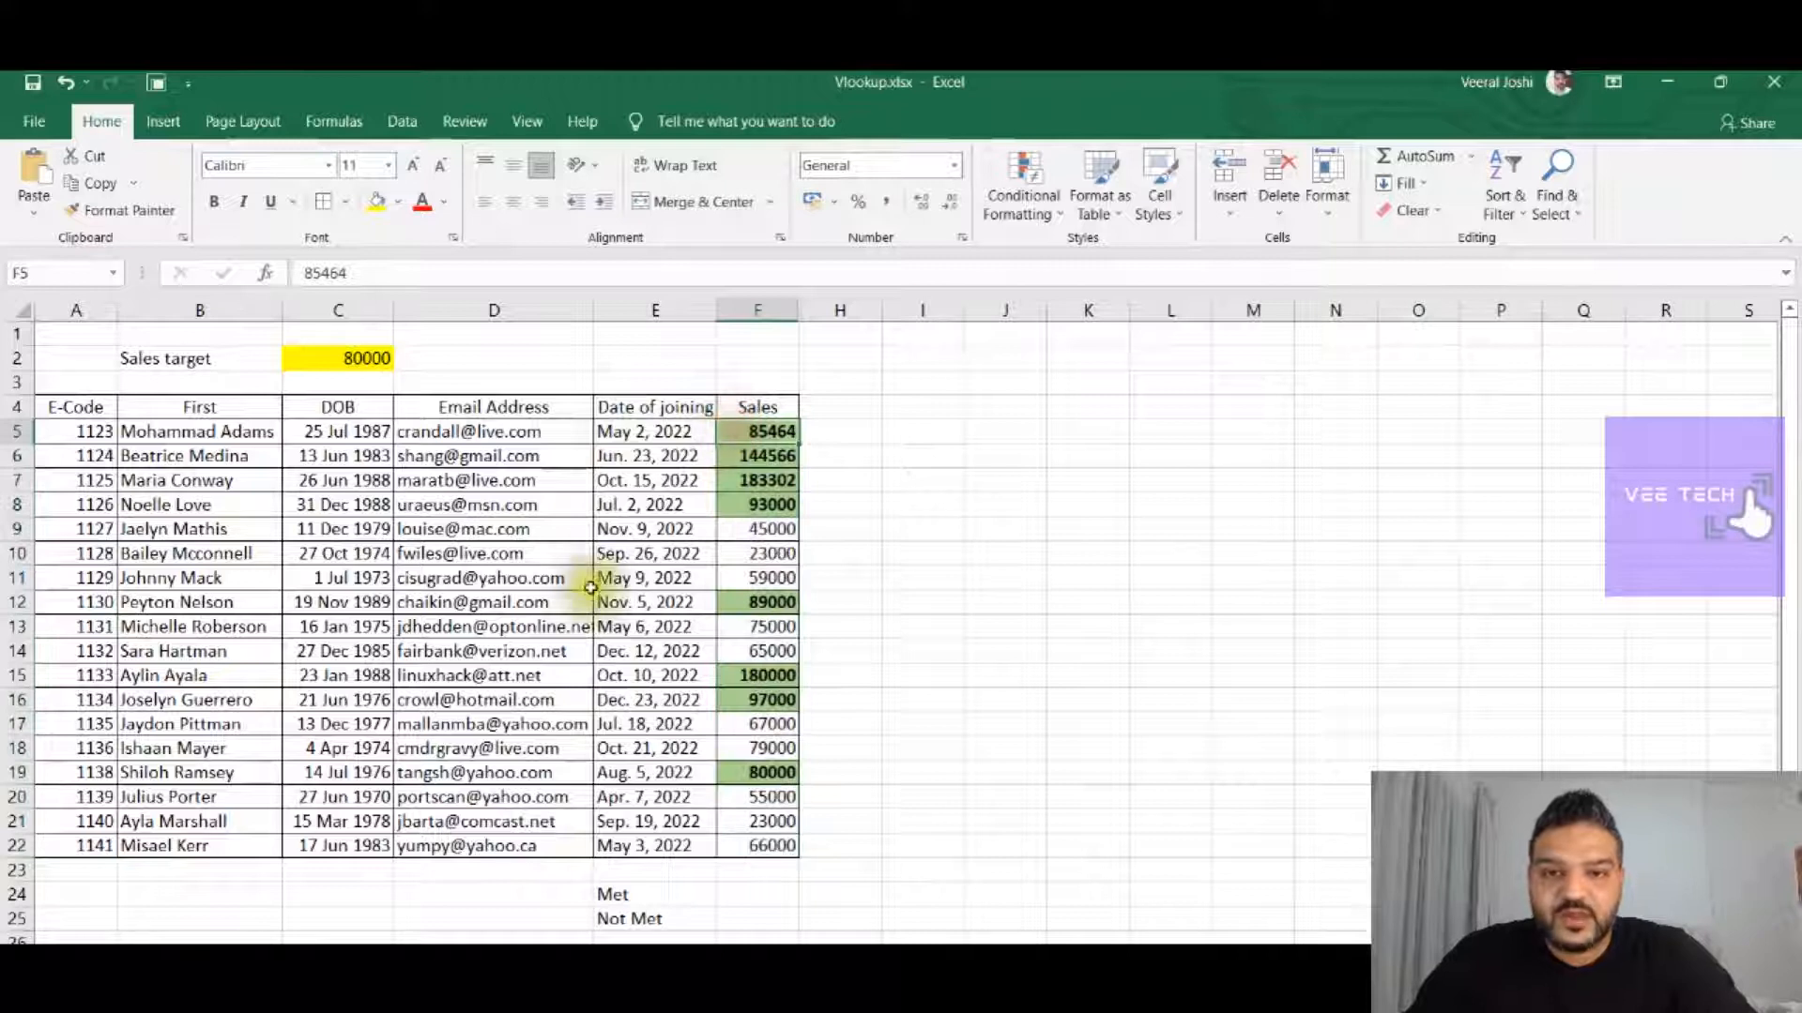
pyautogui.write('75000')
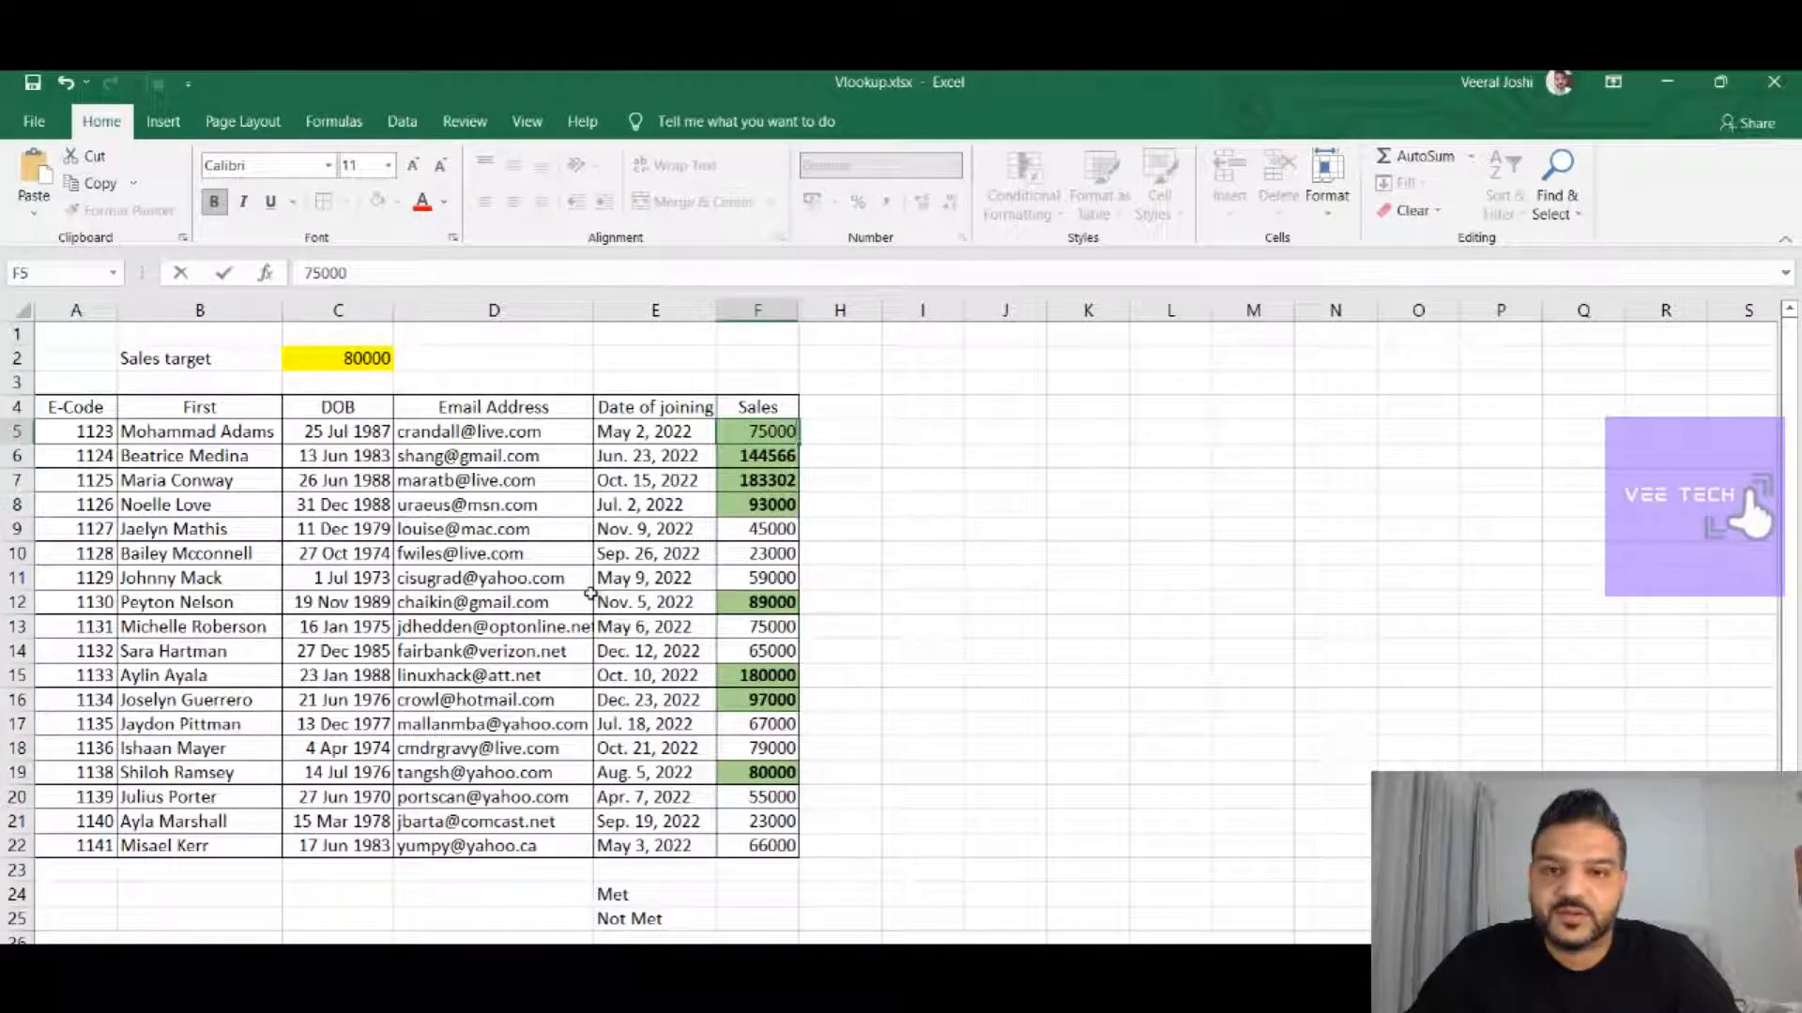
pyautogui.press('Return')
pyautogui.click(741, 431)
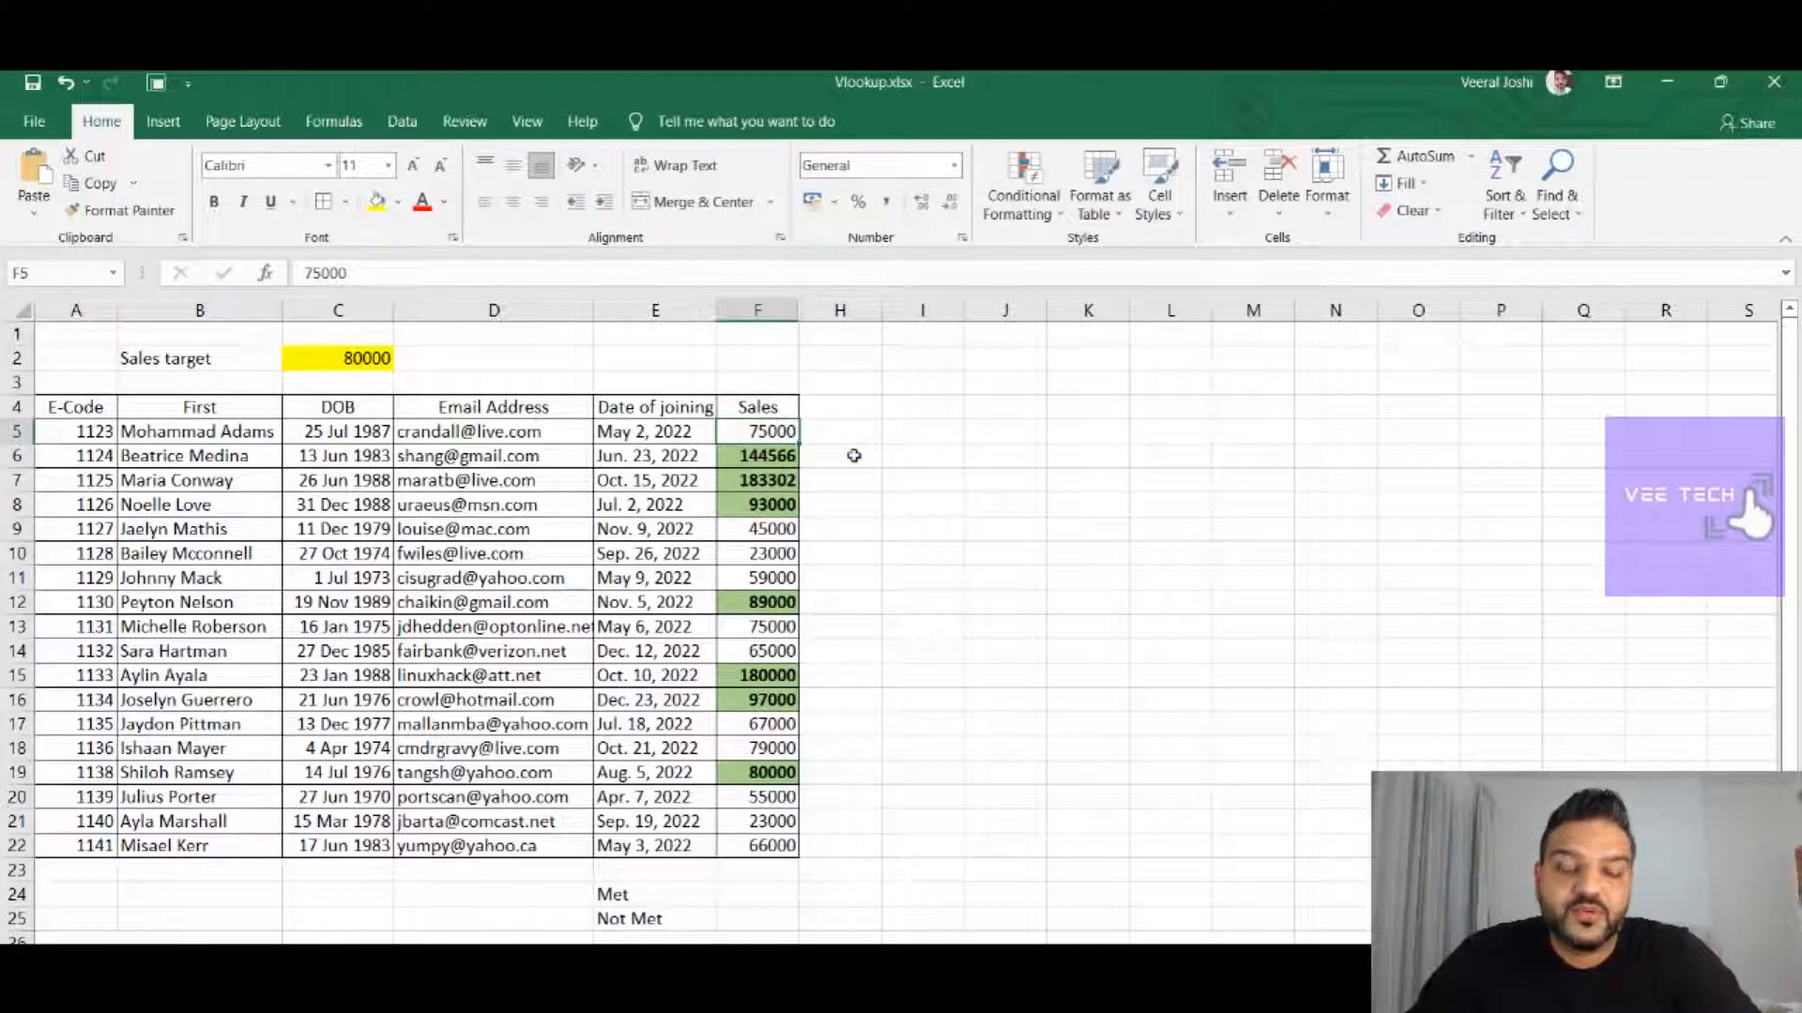
pyautogui.hotkey('ctrl', 'z')
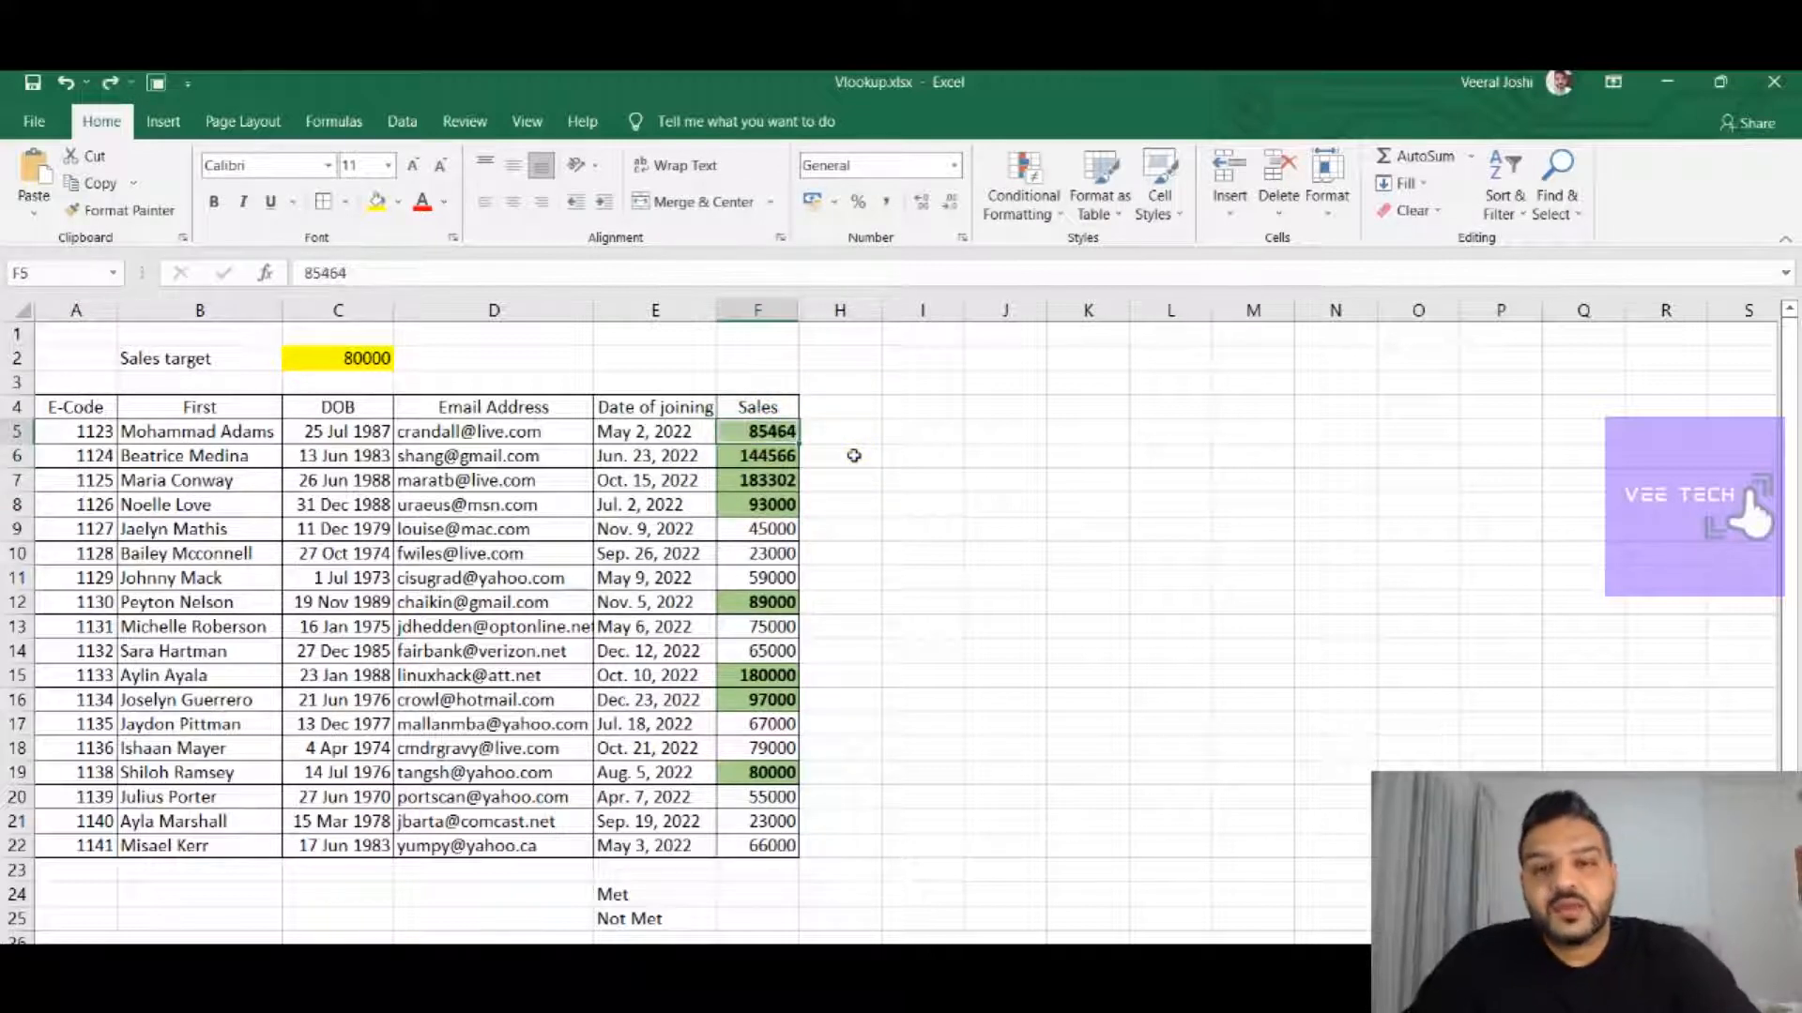
# Enter the column heading "Met / Not Met" in cell H4
pyautogui.click(868, 410)
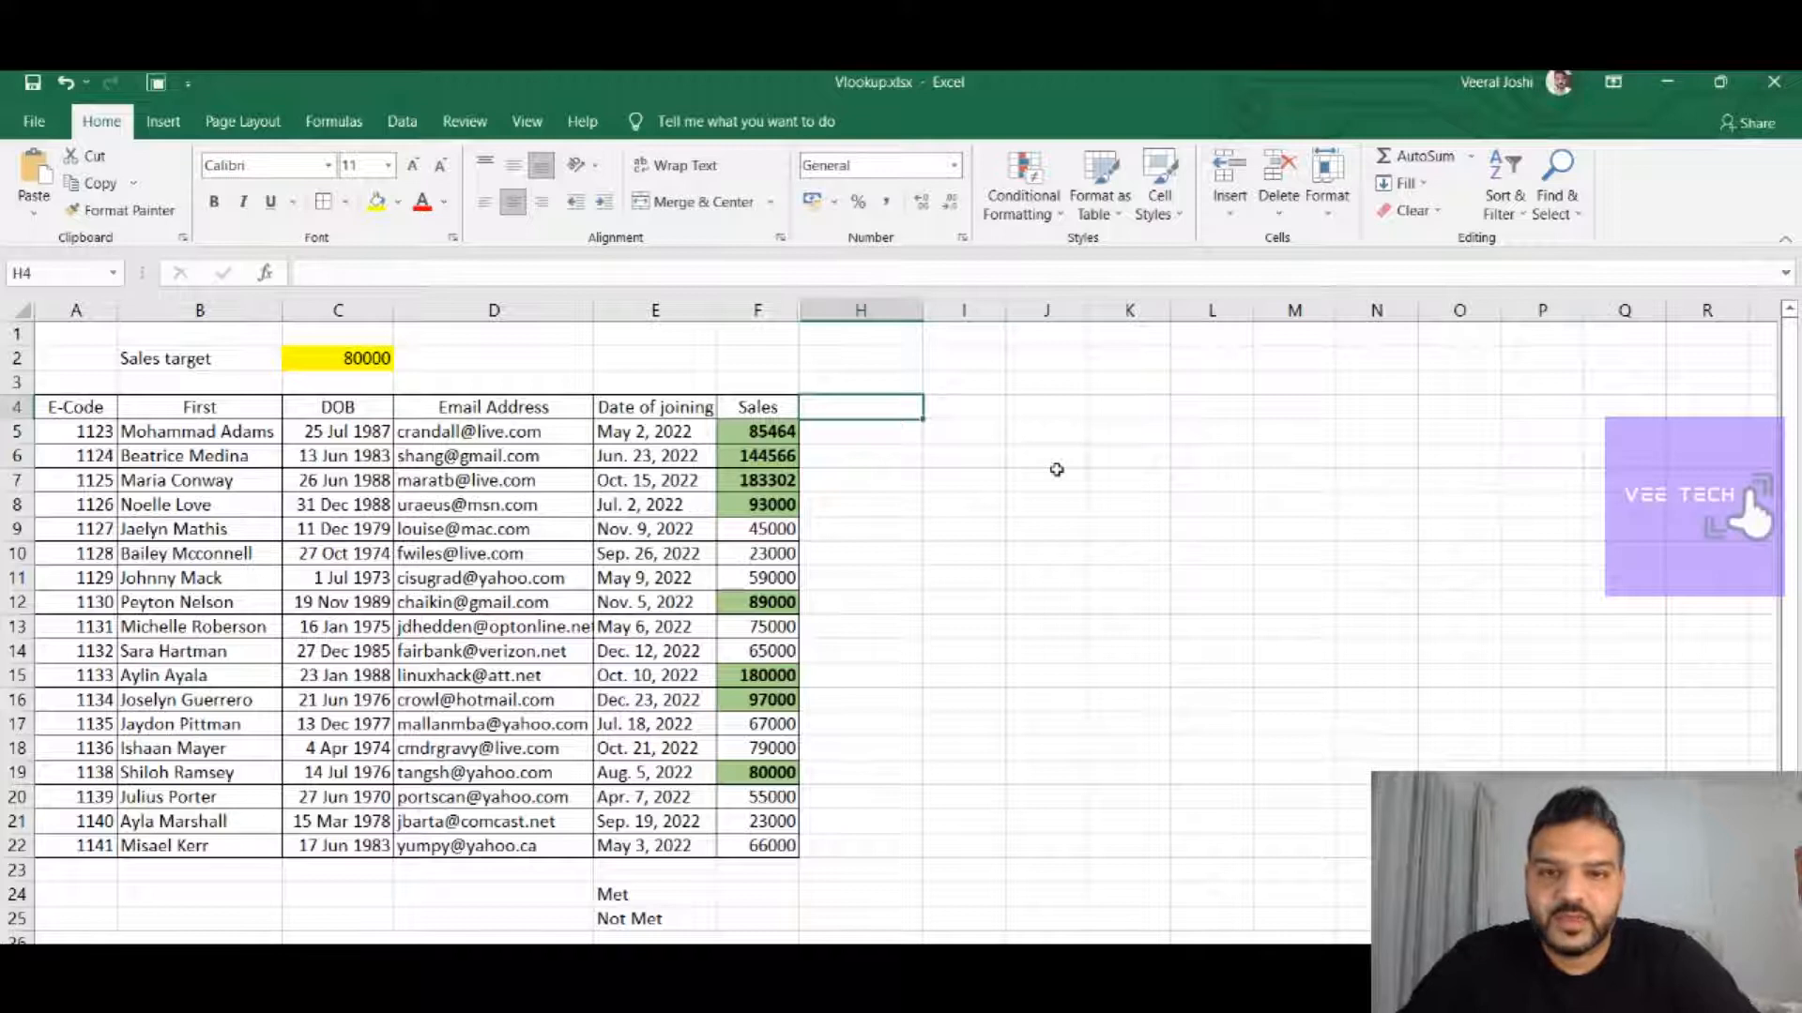
pyautogui.write('Met / Not Met')
pyautogui.press('Return')
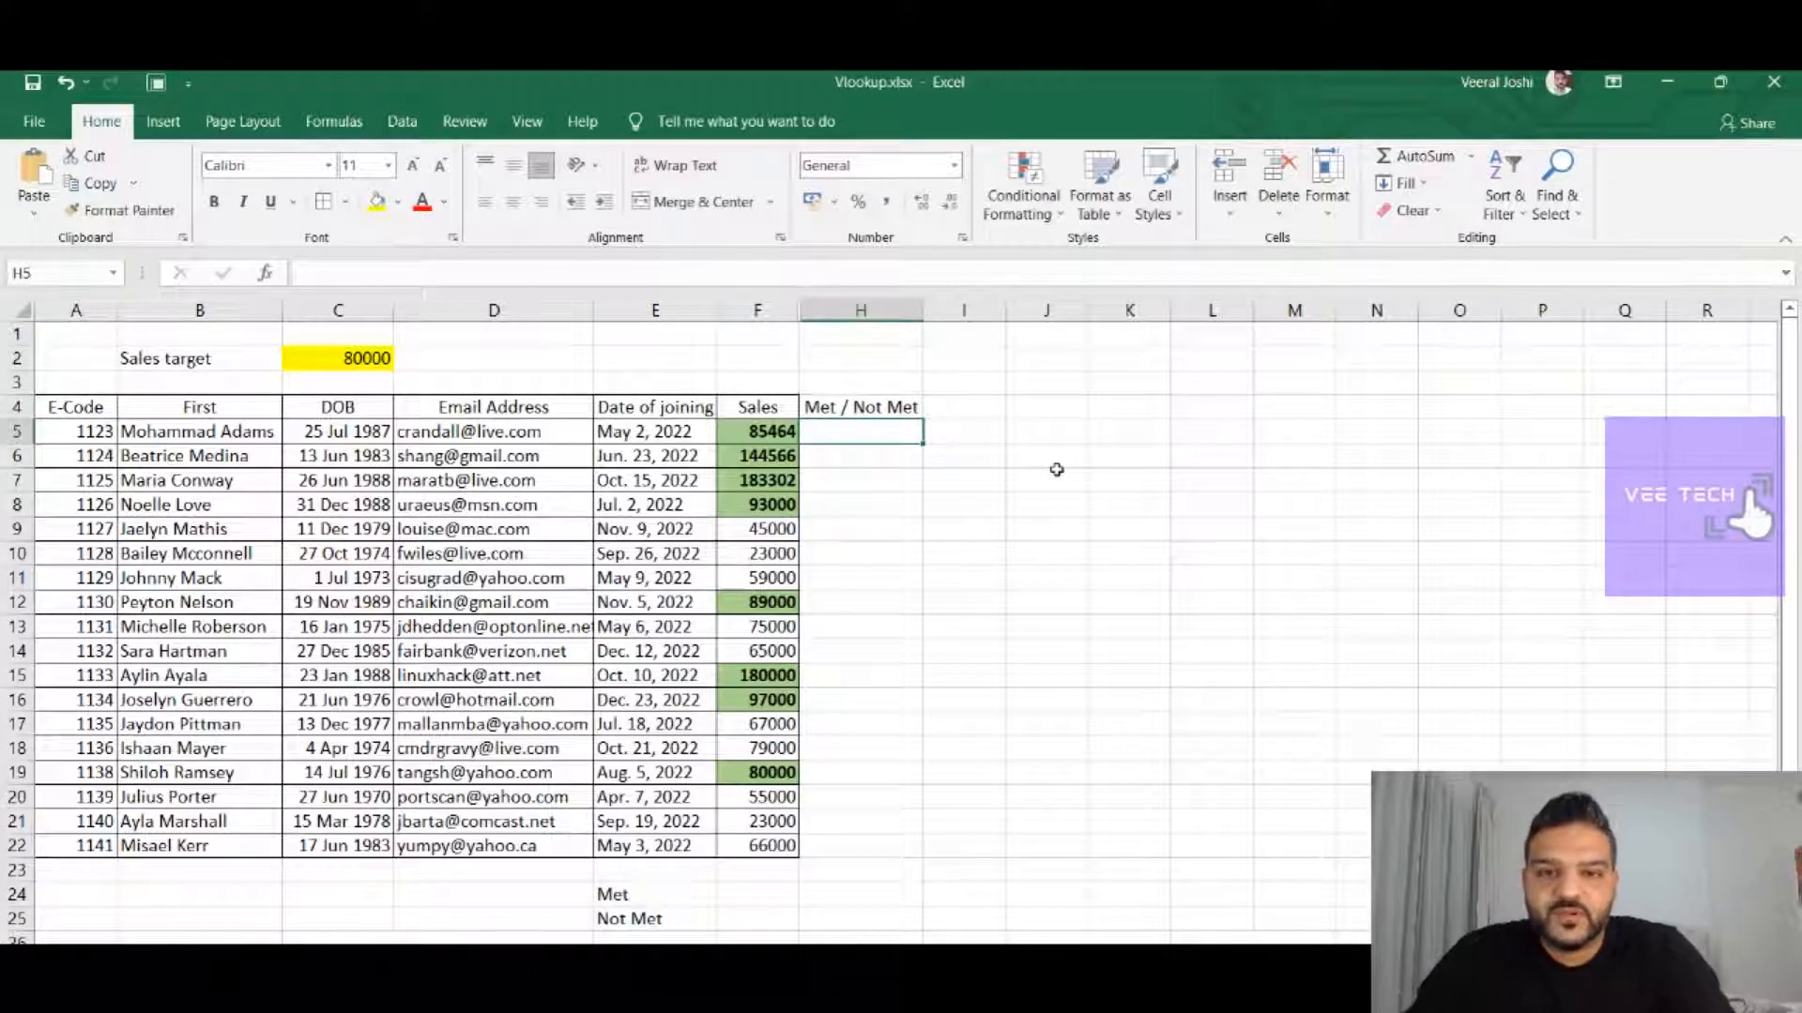
# Enter =IF(F5>=C2,"Yes","No") in H5 and fill it down to H22
pyautogui.write('=if(')
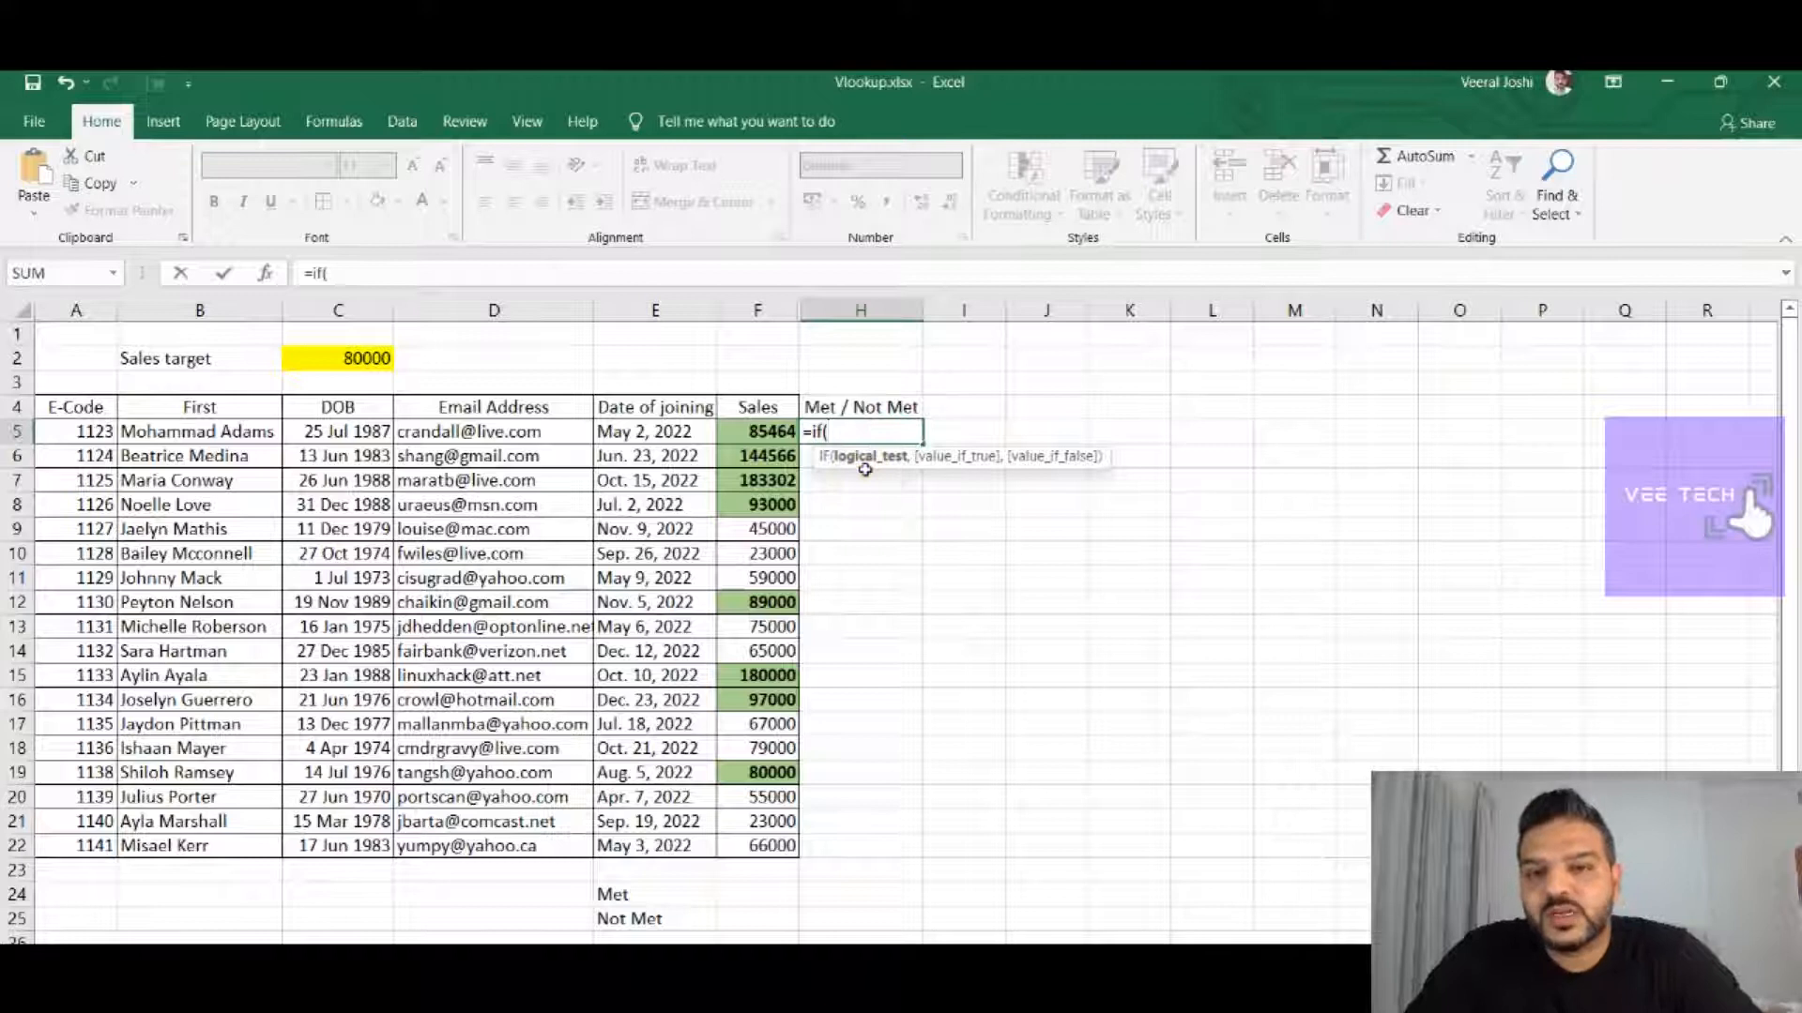
pyautogui.click(754, 429)
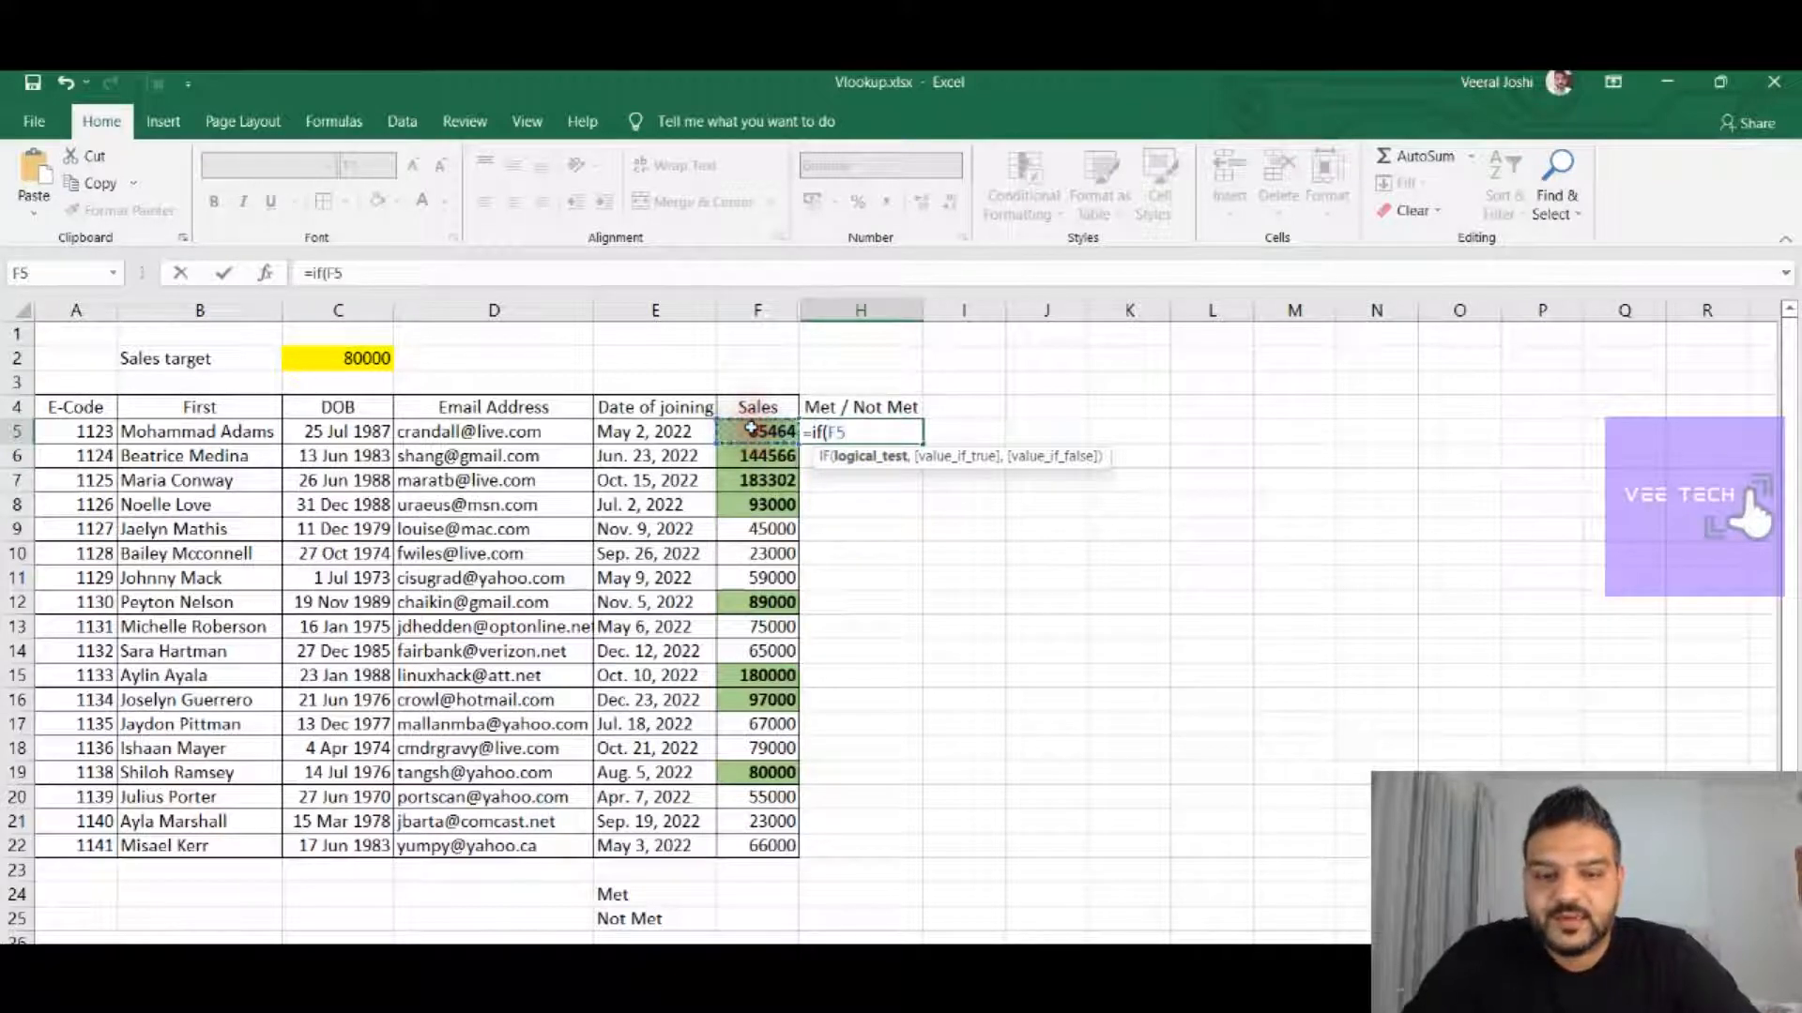
pyautogui.write('>=')
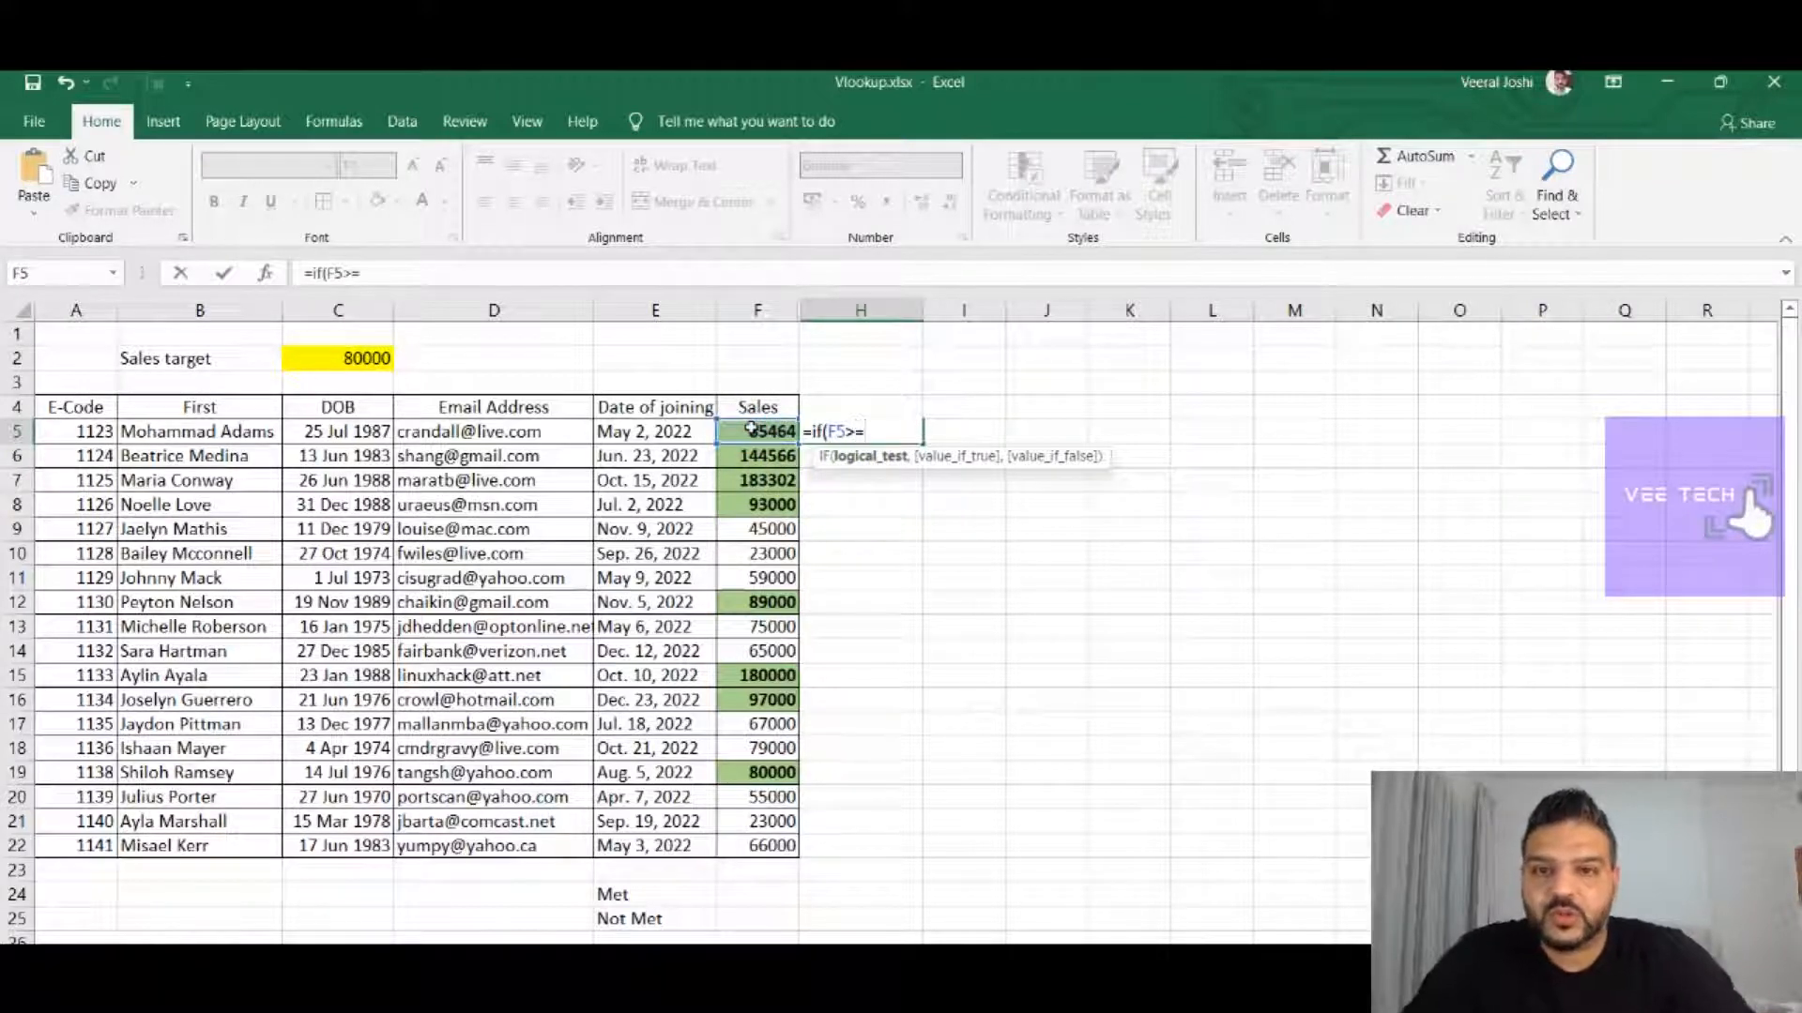
pyautogui.click(359, 358)
pyautogui.write(',"Yes')
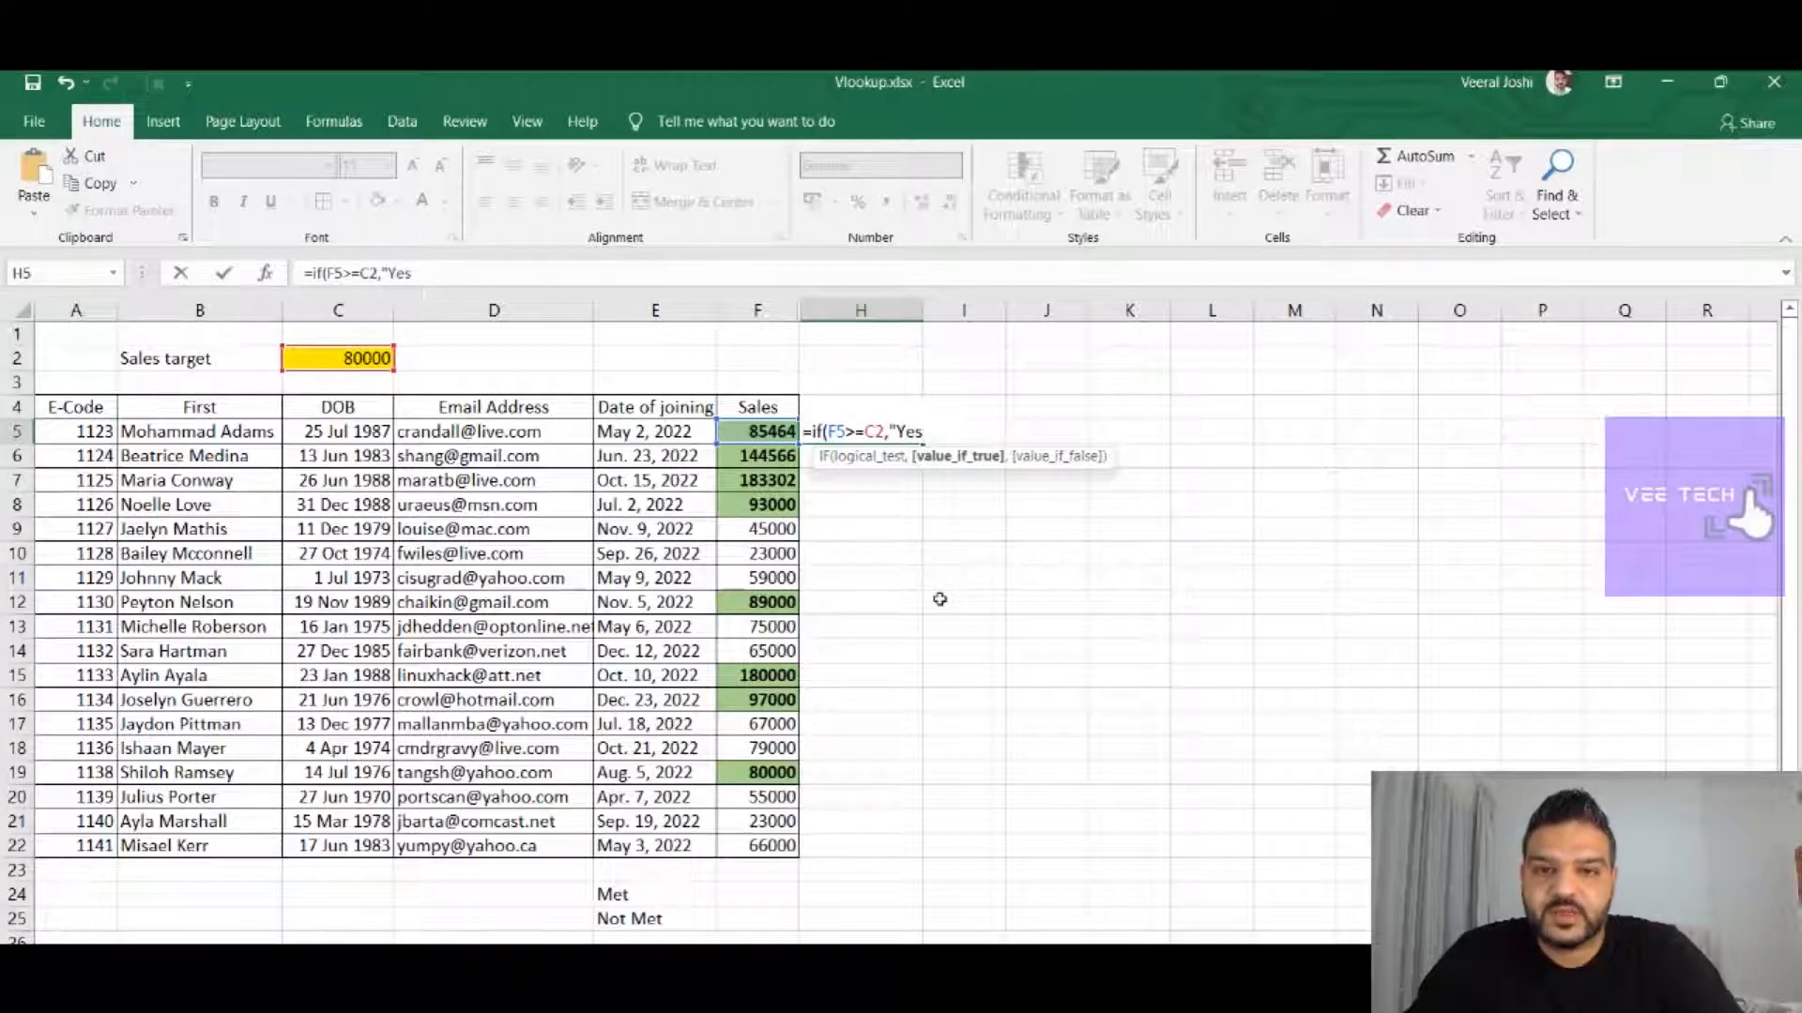
pyautogui.write('","No')
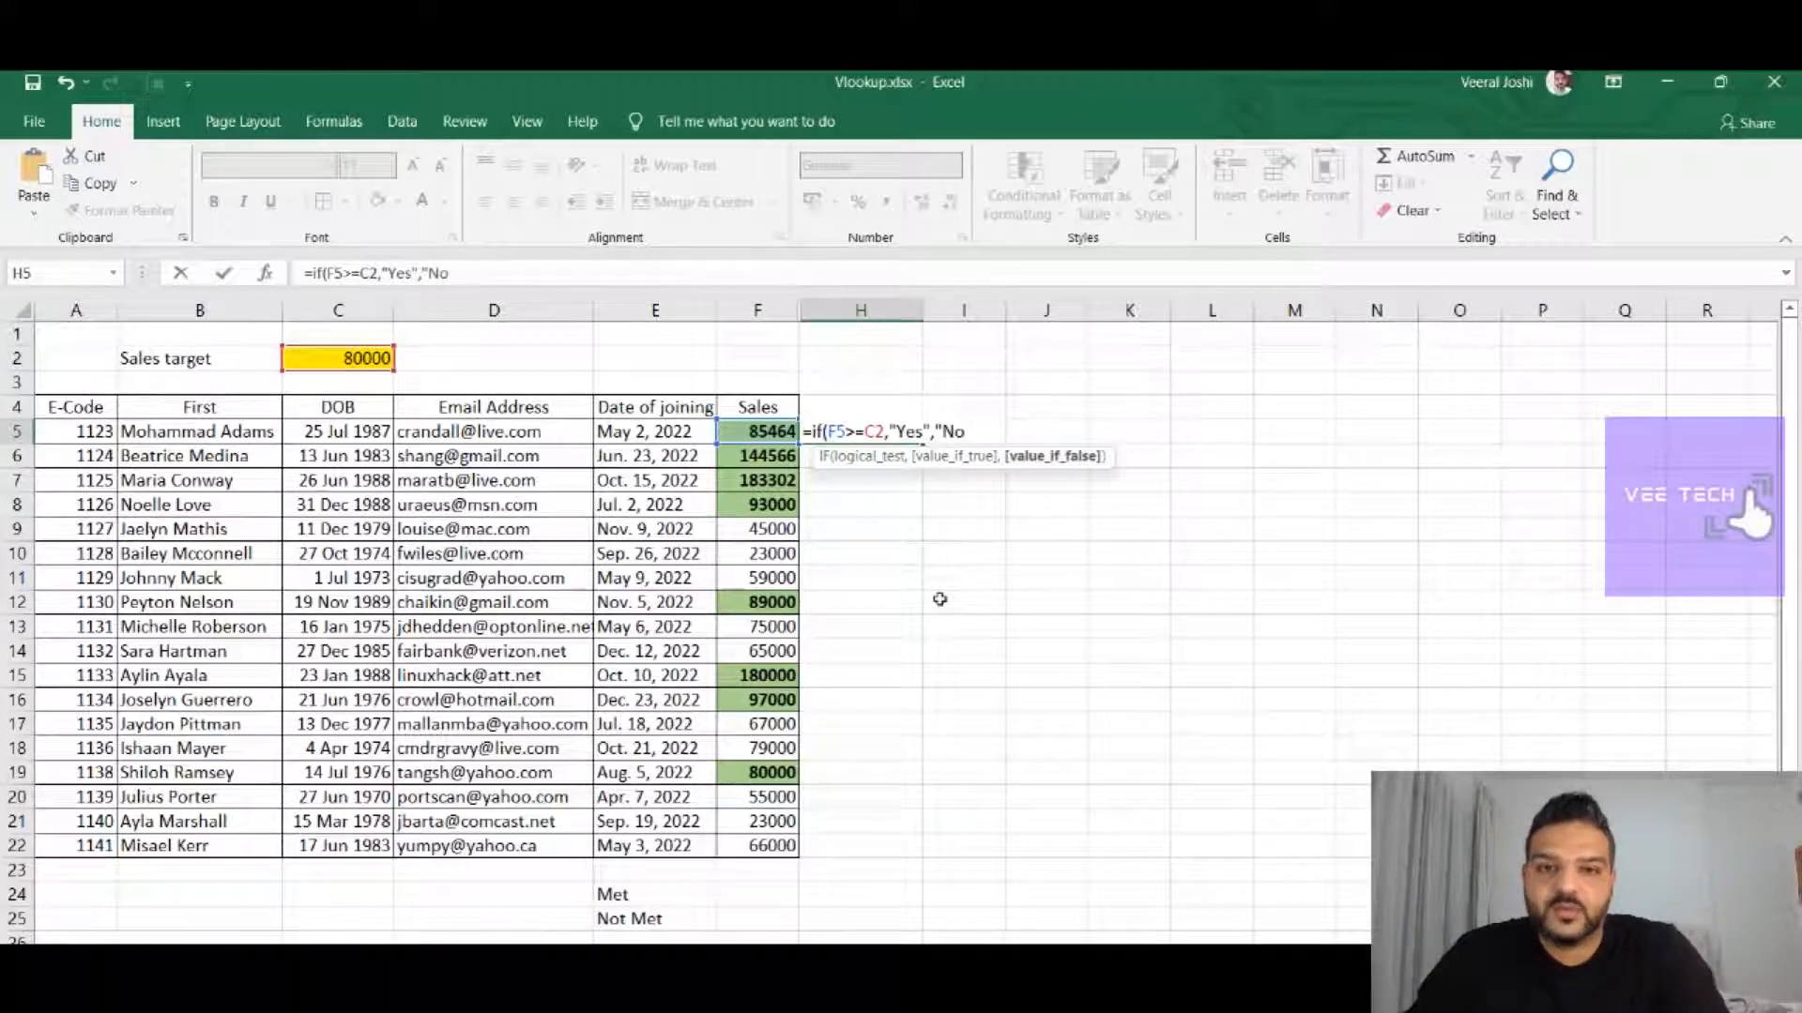
pyautogui.write('")')
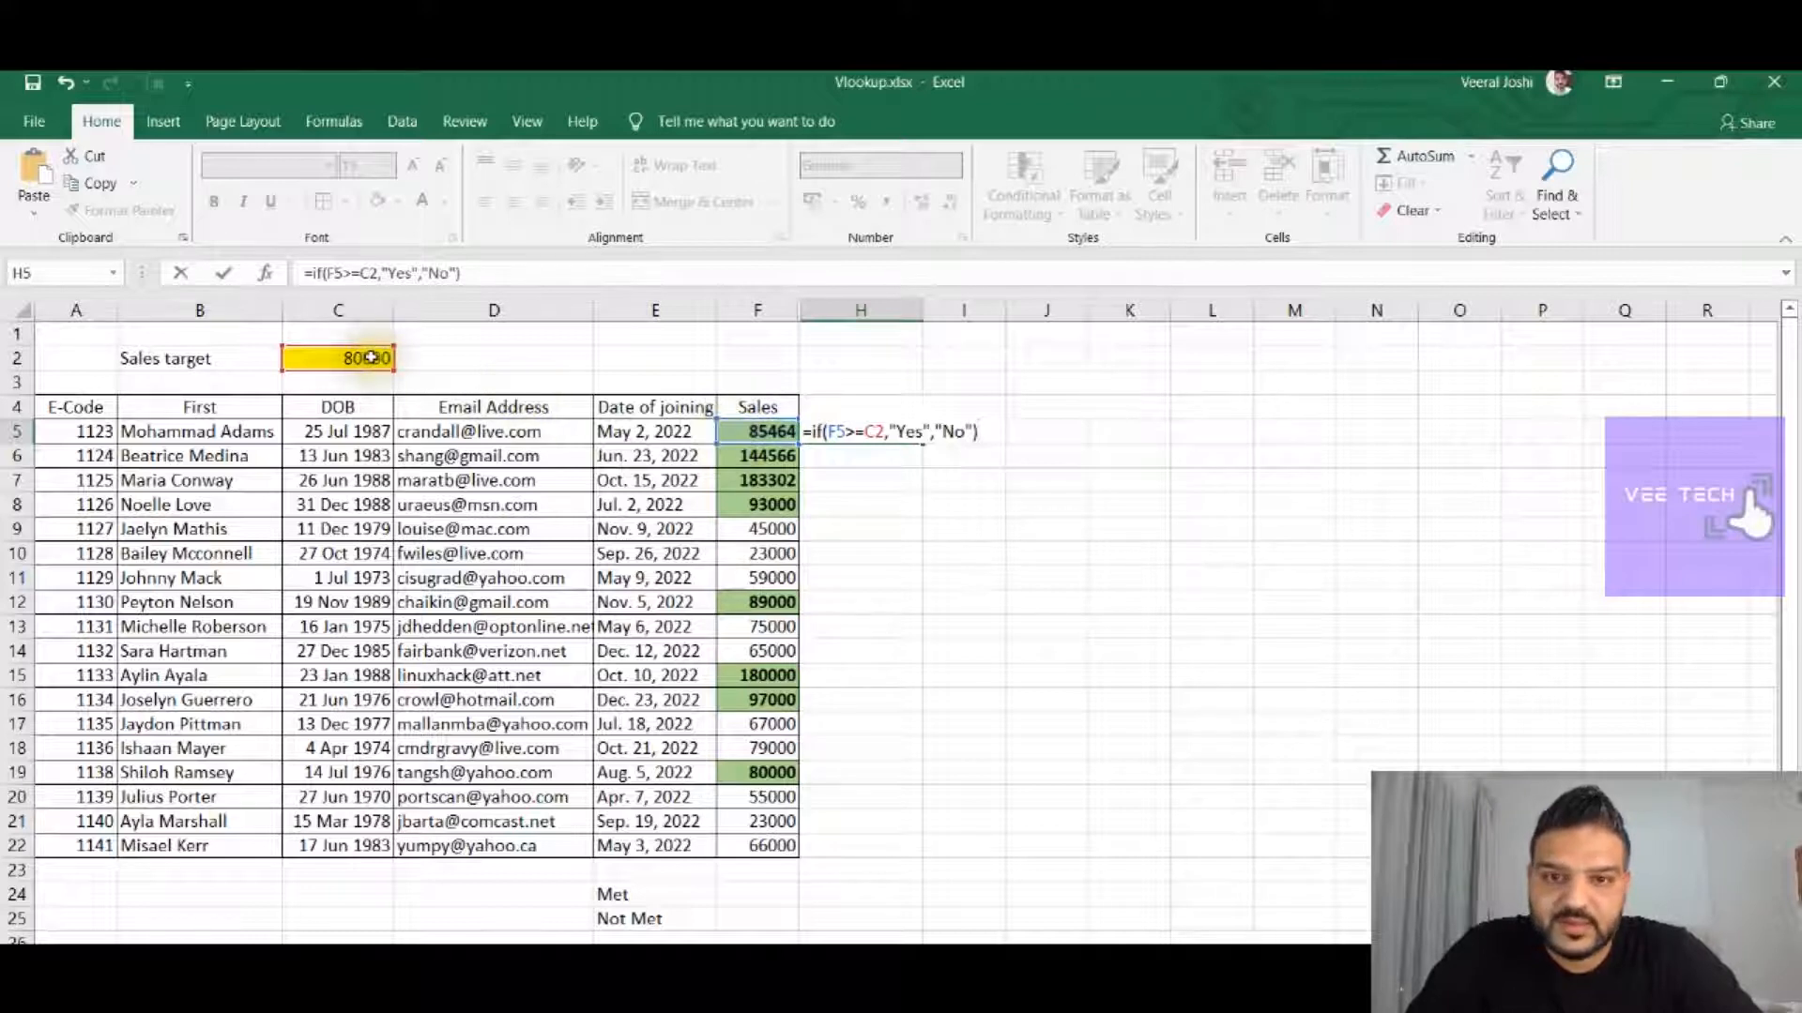
pyautogui.press('Return')
pyautogui.click(913, 434)
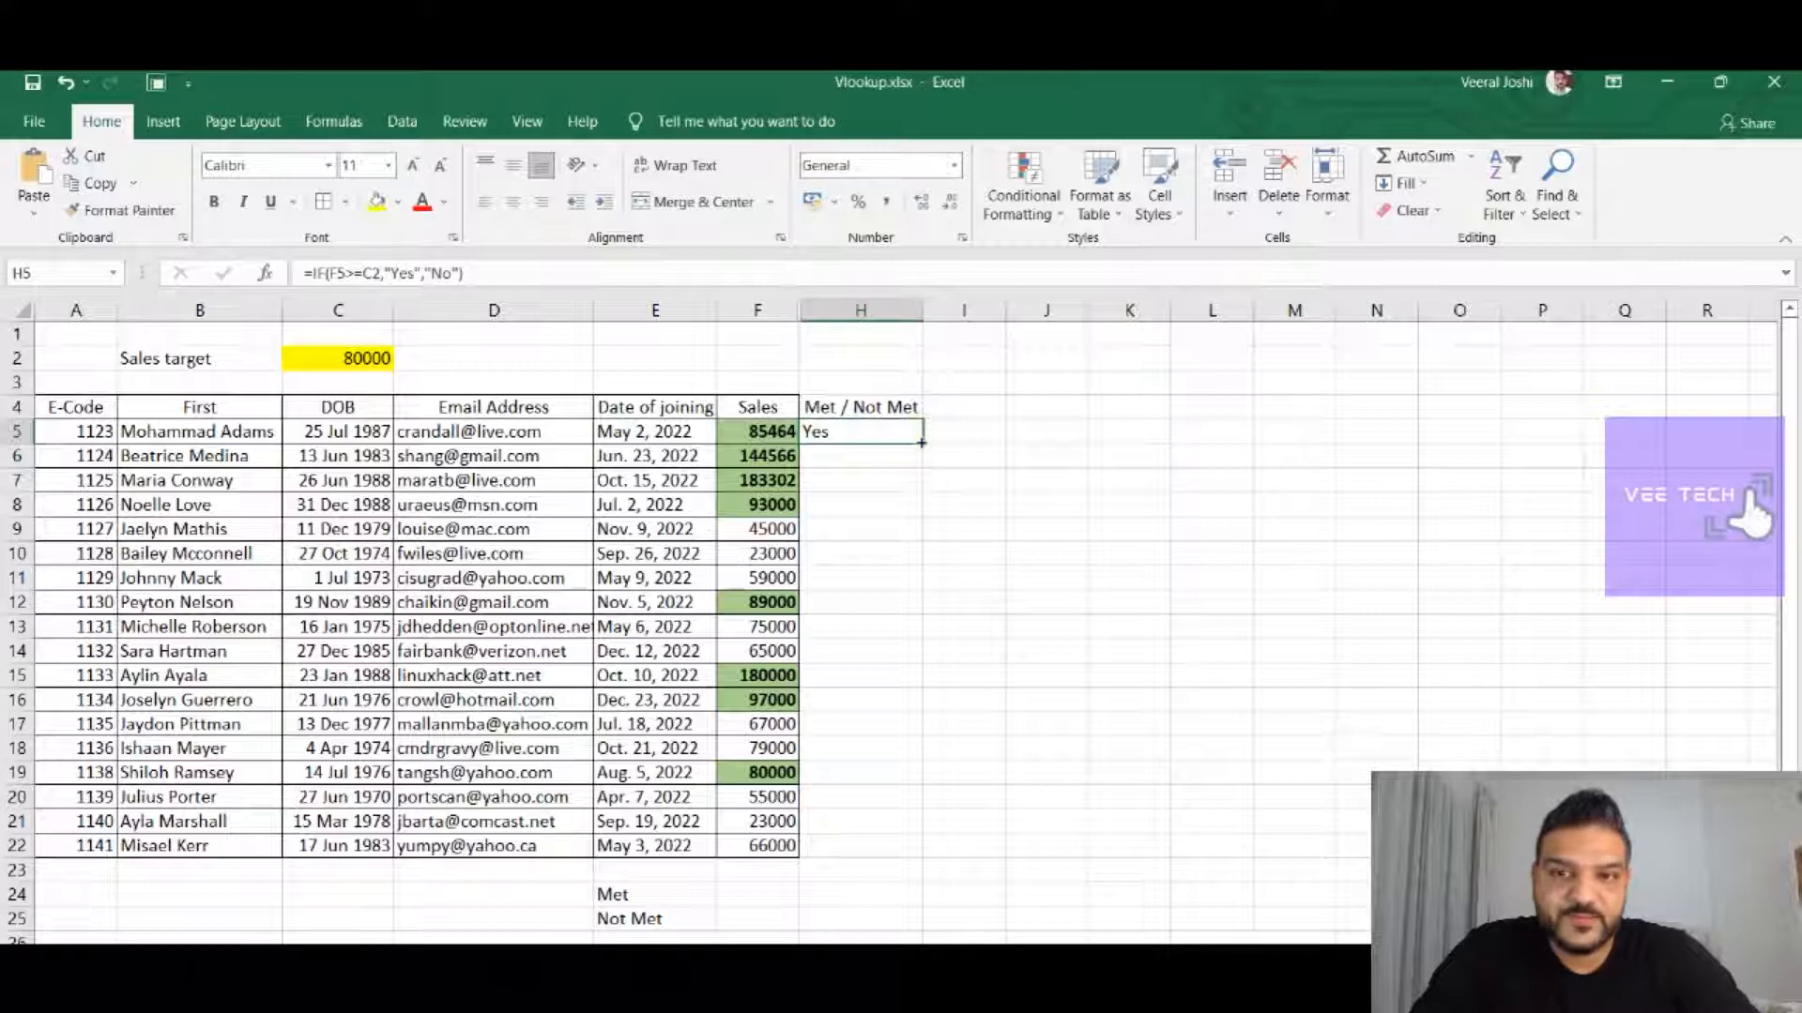
pyautogui.moveTo(921, 442); pyautogui.dragTo(924, 804)
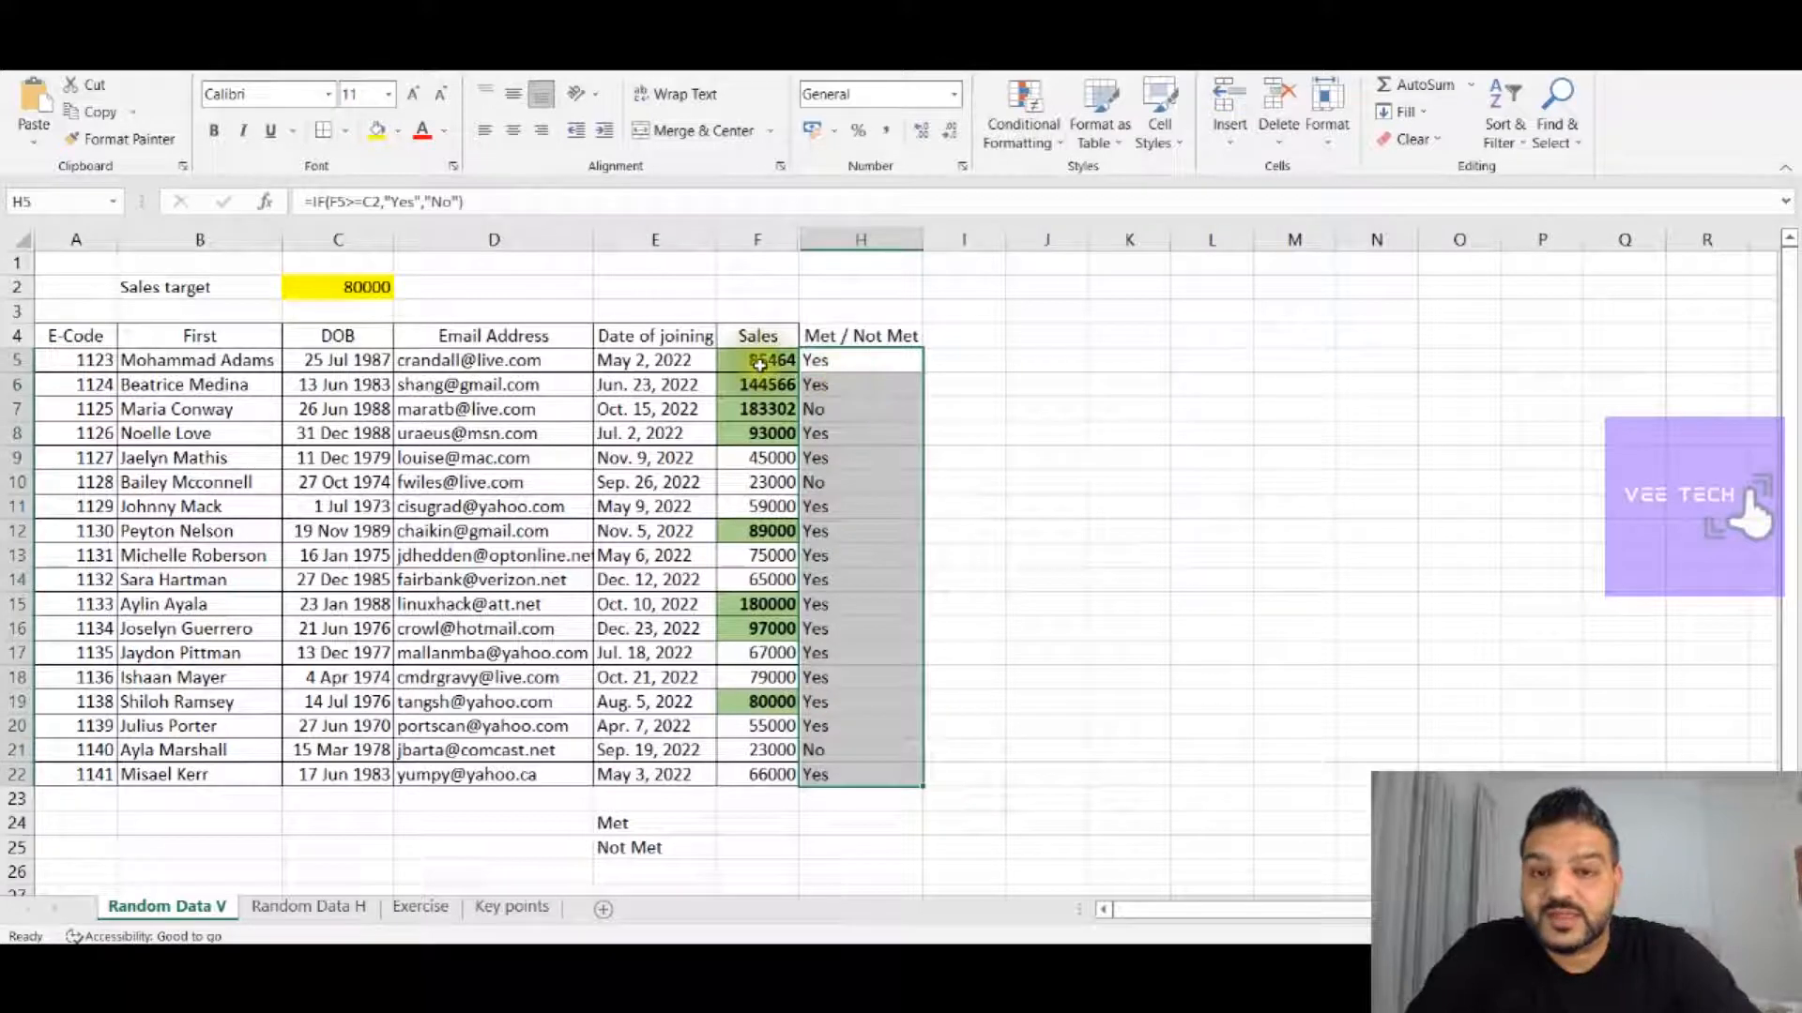
# Check the filled formulas' target reference, make it absolute as $C$2 in H5, and refill the formula down to H22
pyautogui.click(363, 283)
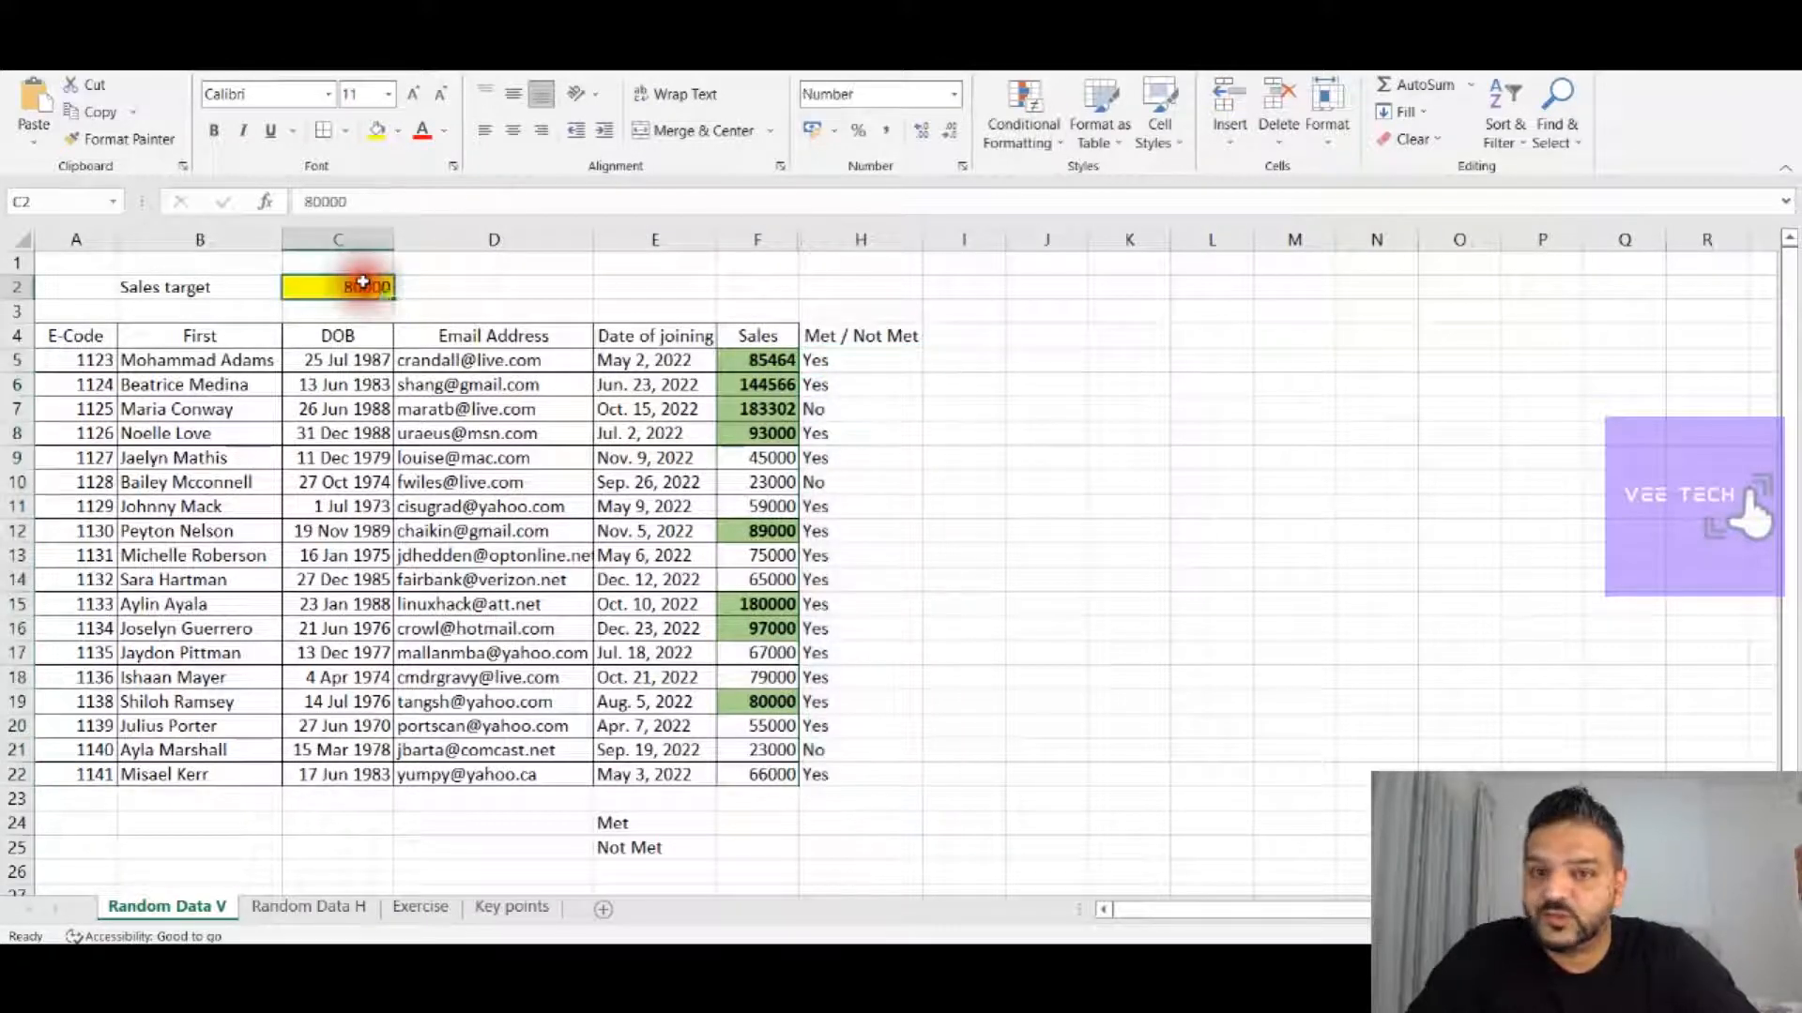
pyautogui.click(838, 411)
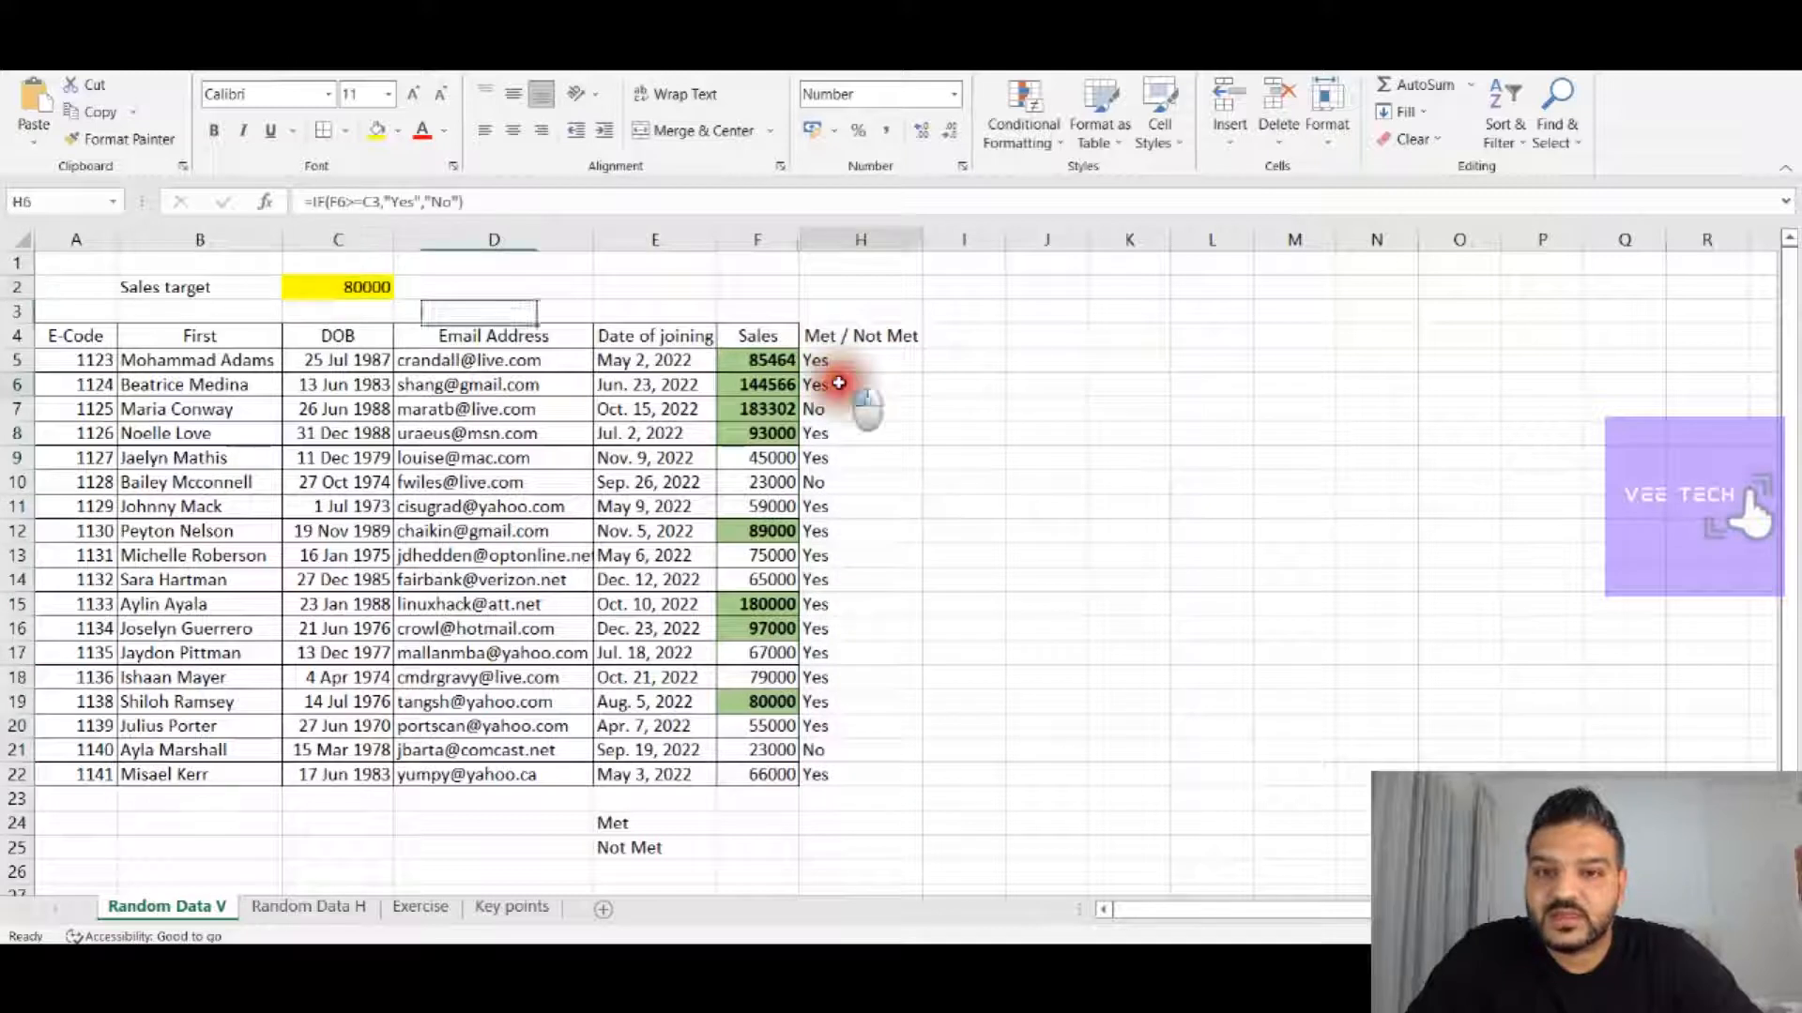
pyautogui.click(750, 408)
pyautogui.click(847, 408)
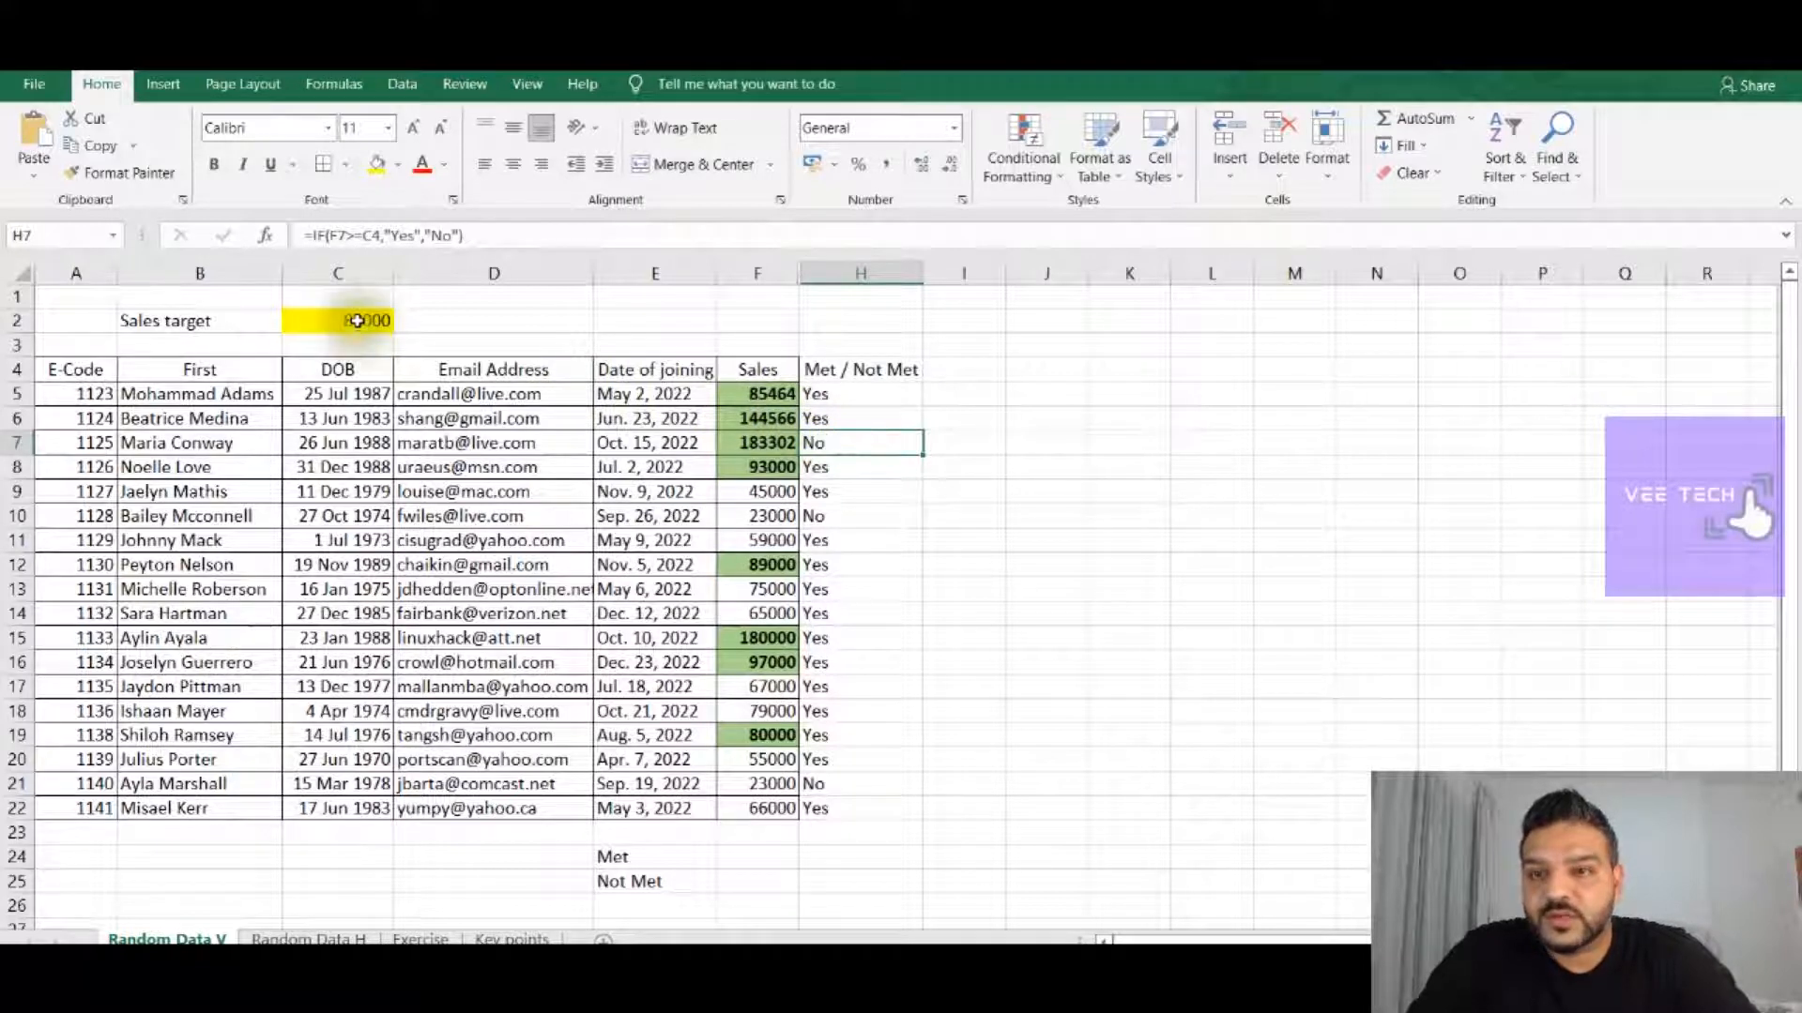
pyautogui.click(863, 394)
pyautogui.doubleClick(862, 395)
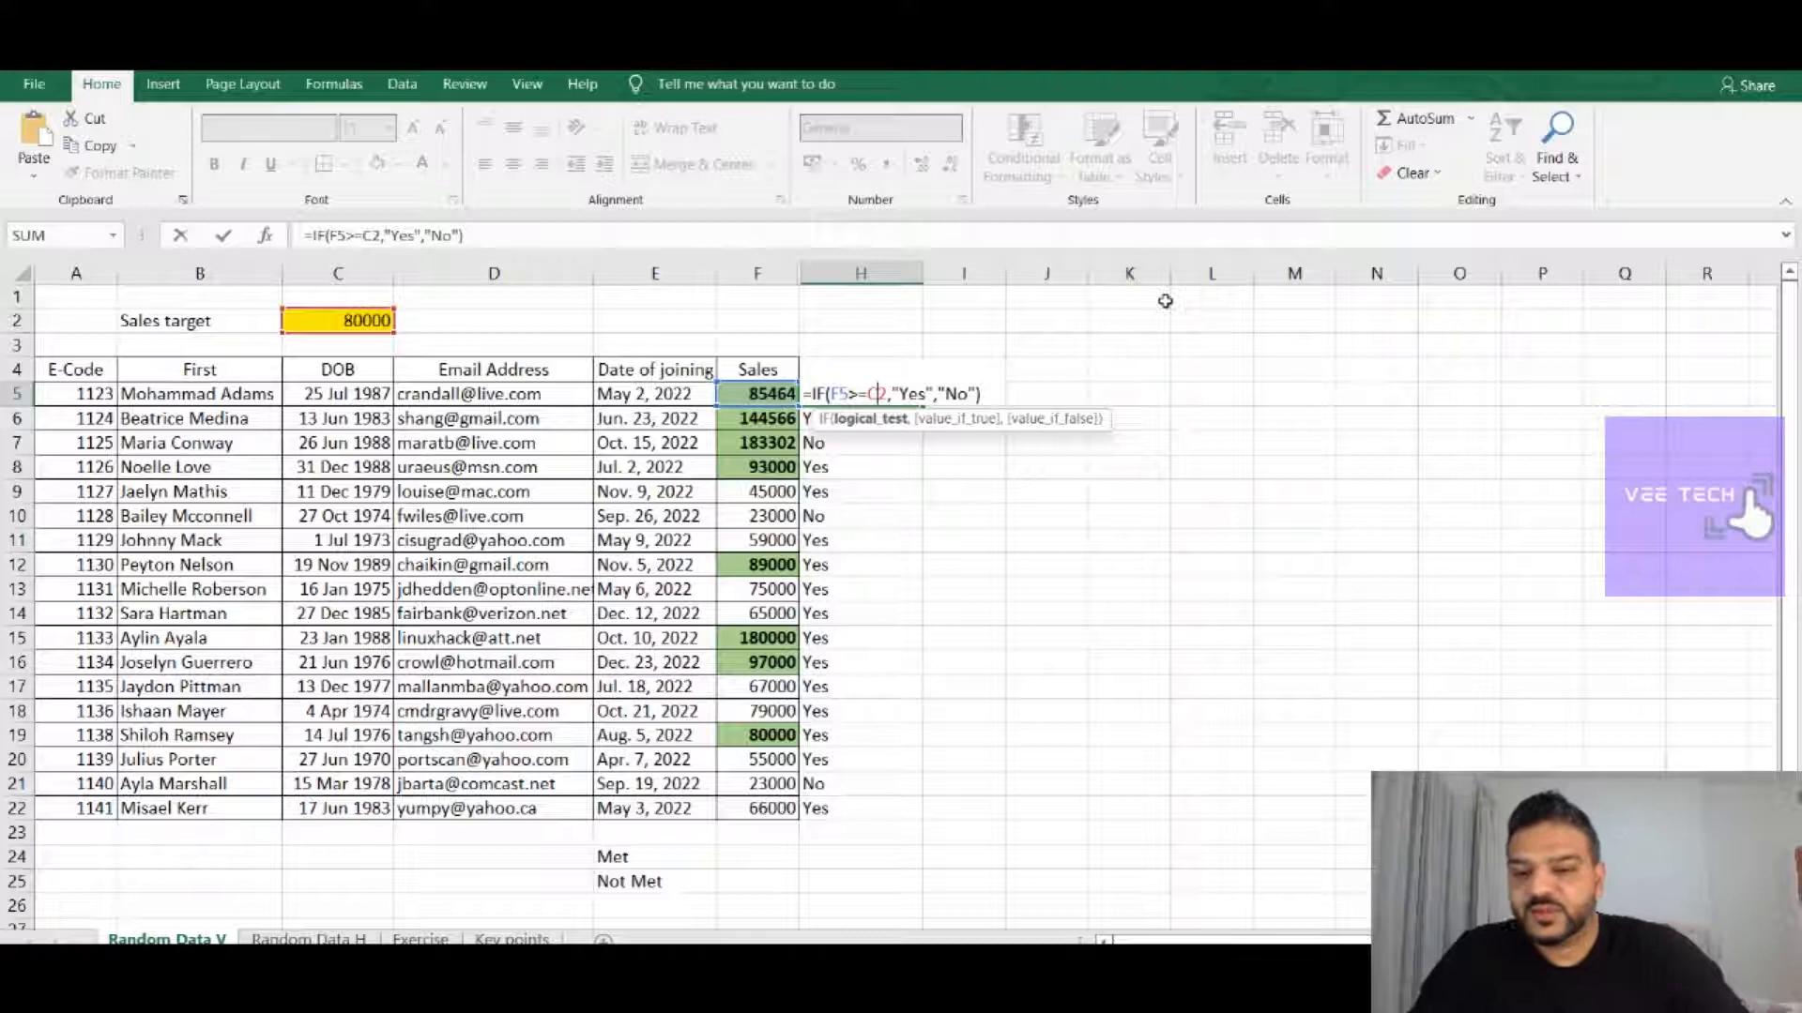
pyautogui.press('F4')
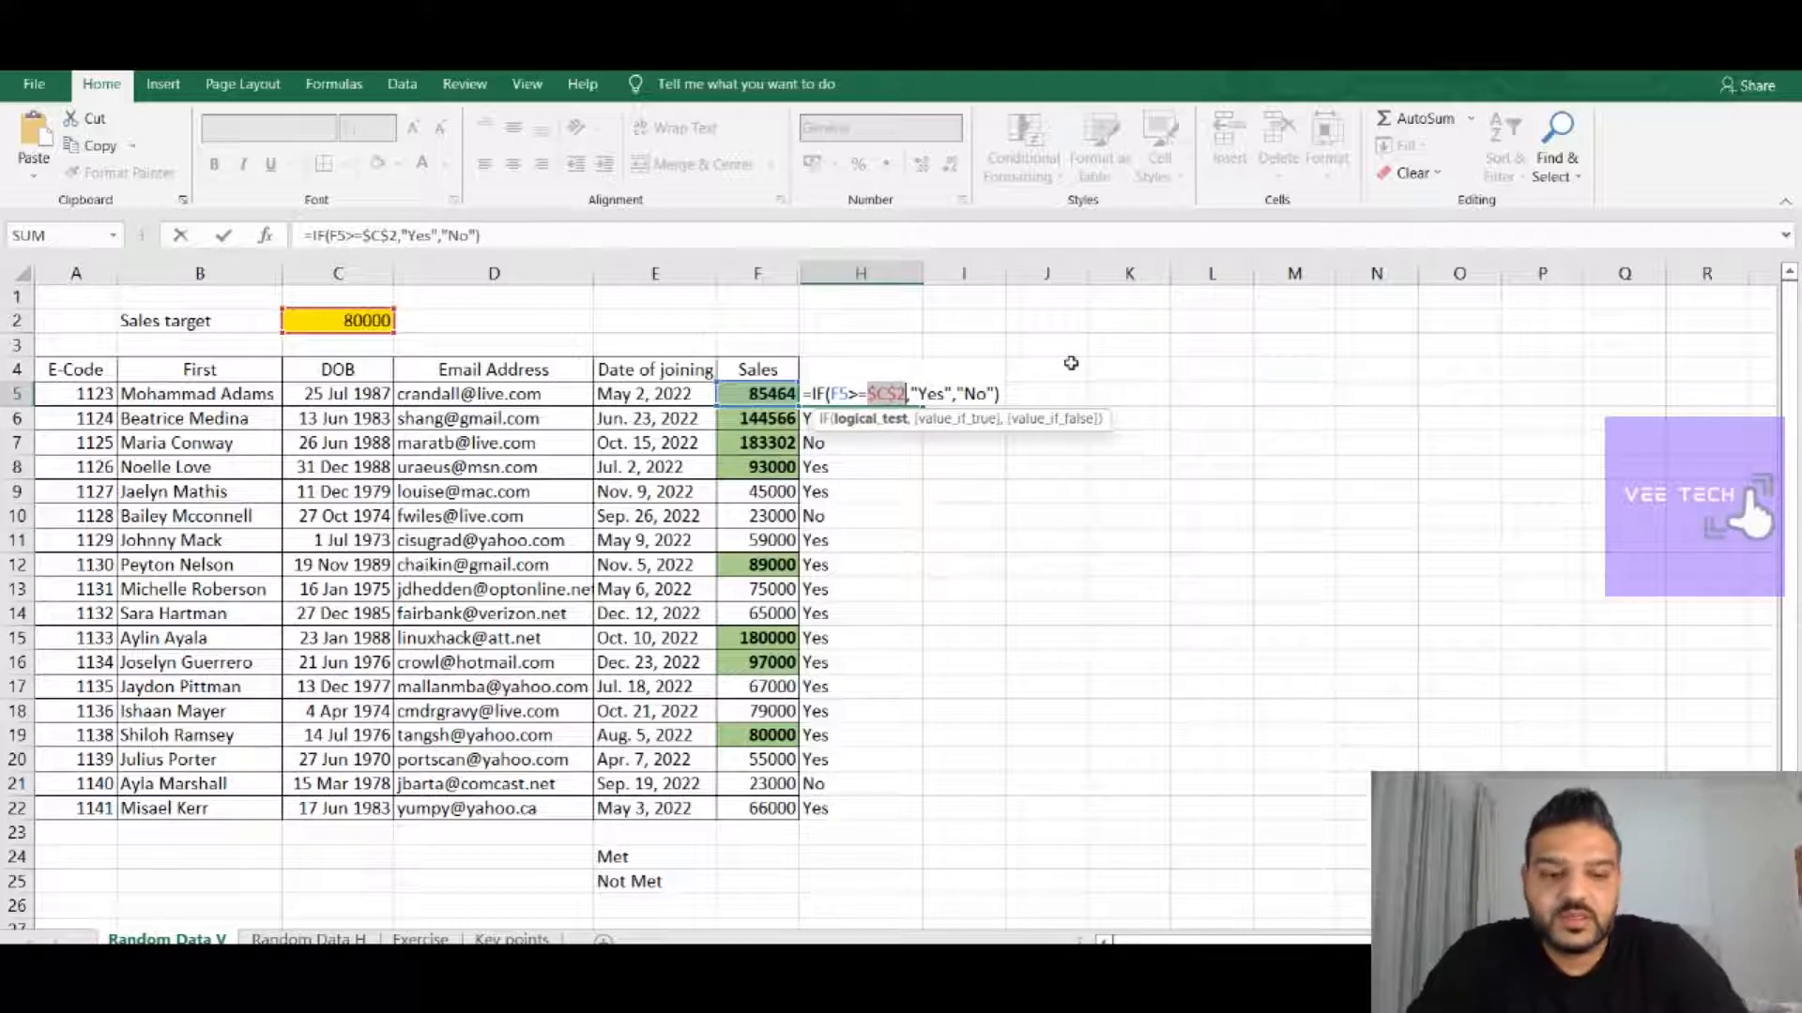
pyautogui.press('Return')
pyautogui.click(906, 392)
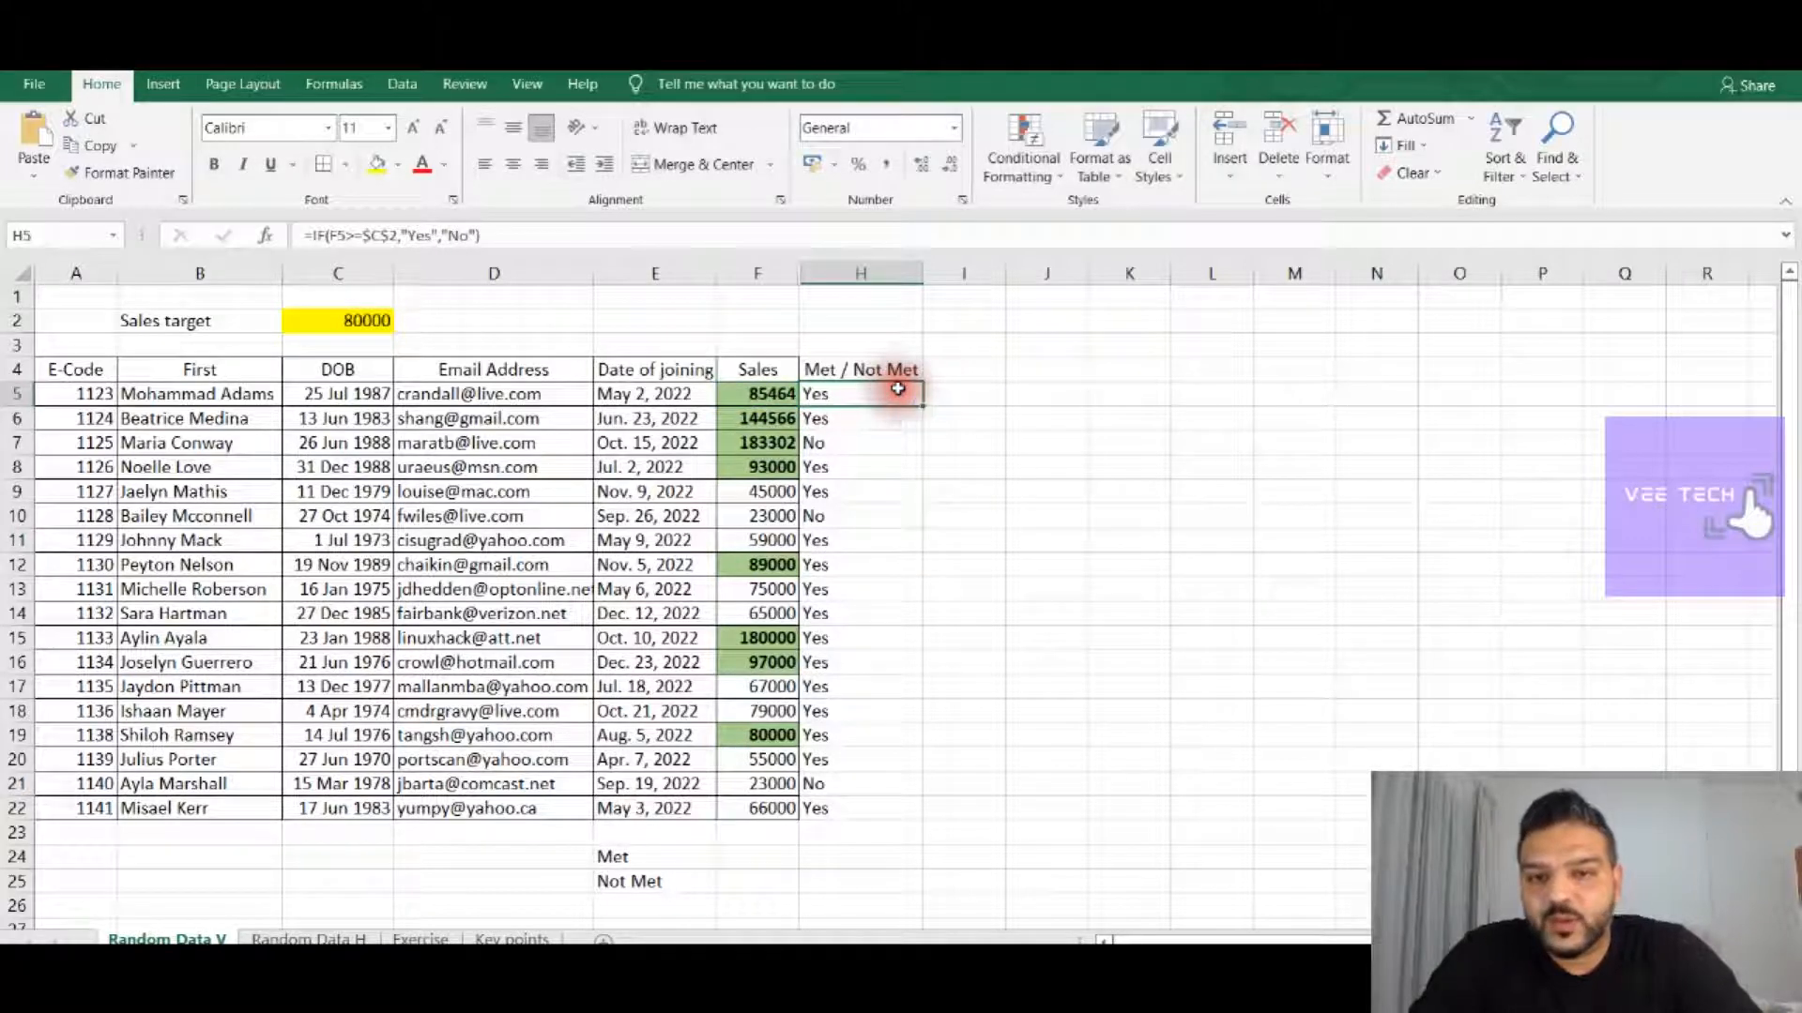
pyautogui.moveTo(922, 400); pyautogui.dragTo(917, 778)
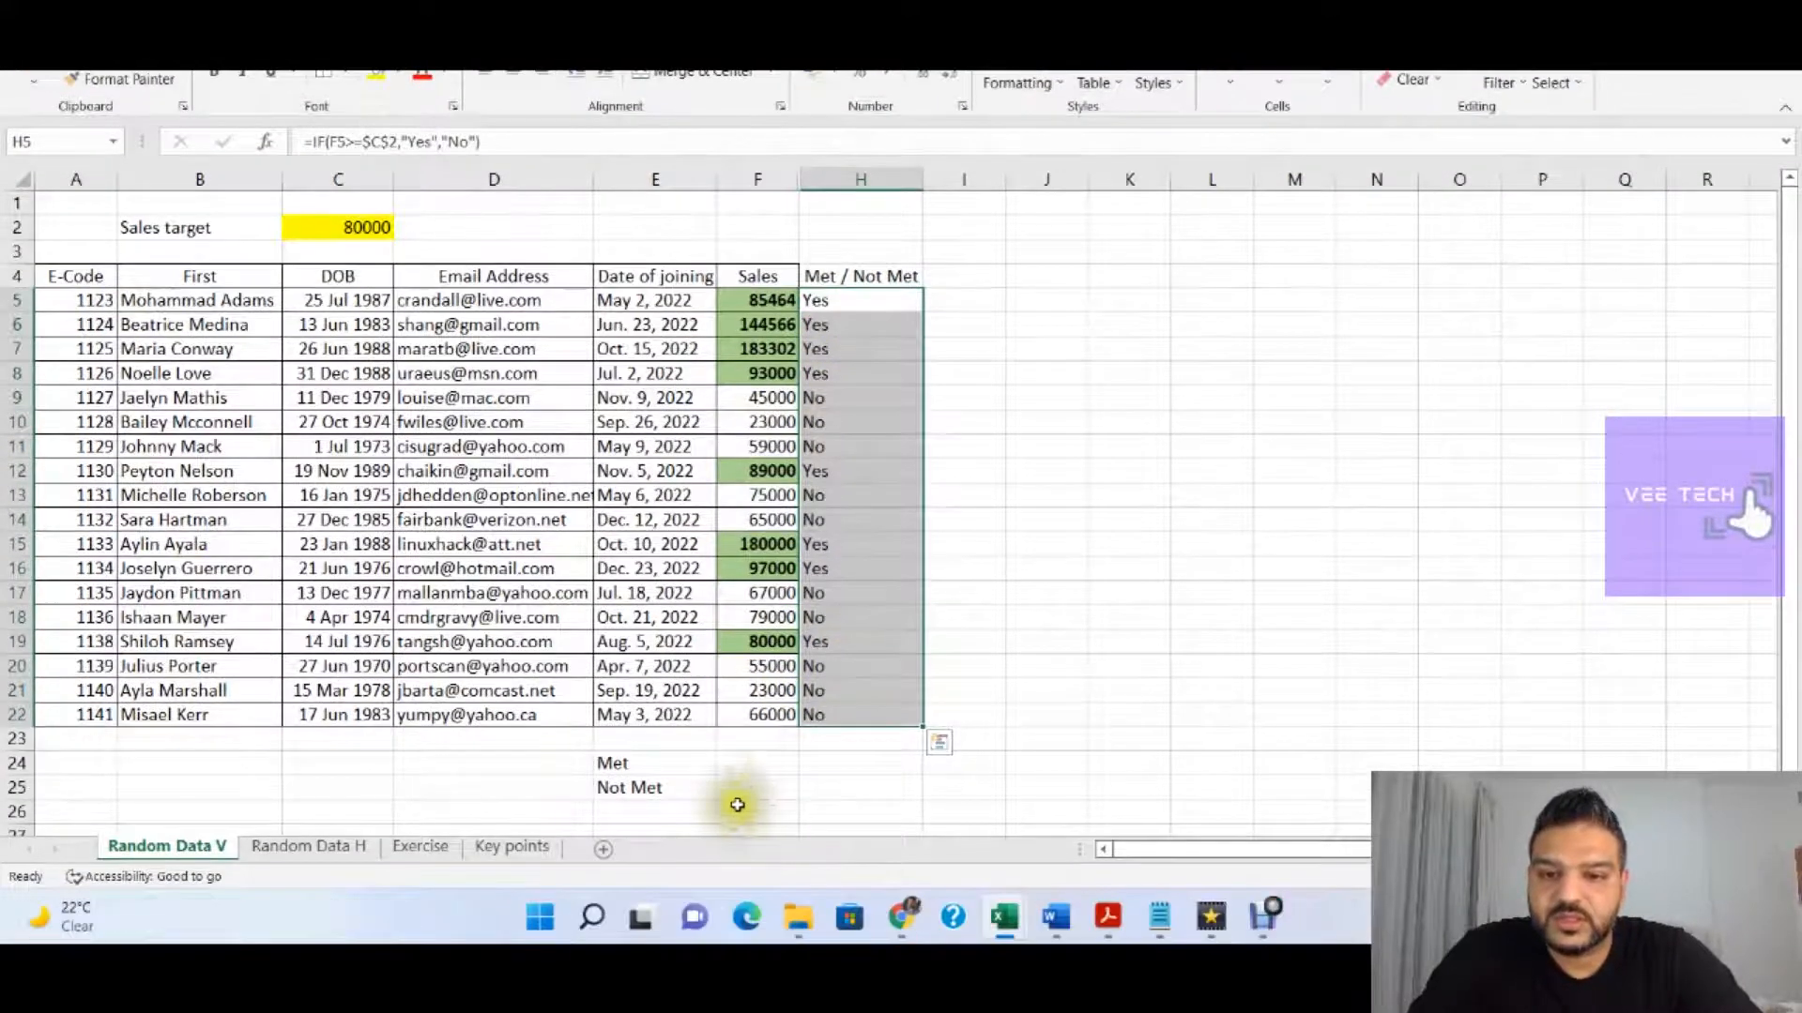
# Enter =COUNTIF(H5:H22,"Yes") in F24 to count the rows that met the target
pyautogui.click(741, 801)
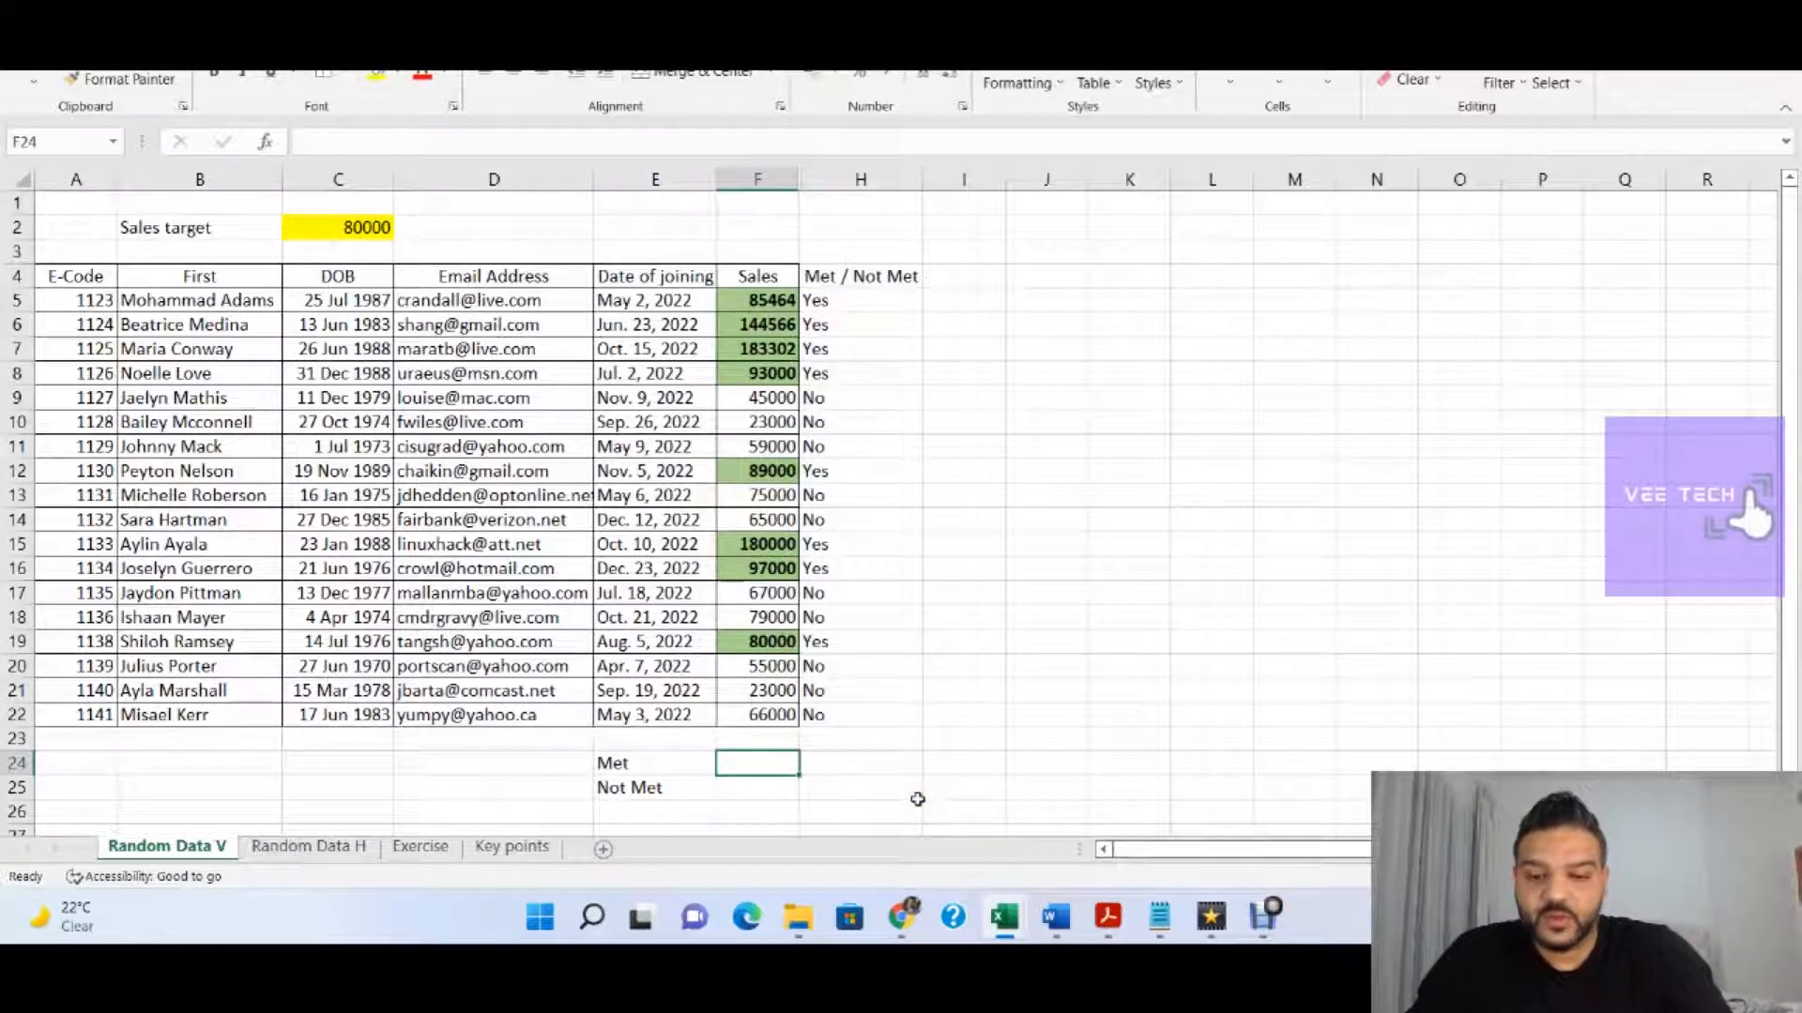
pyautogui.write('=countif(')
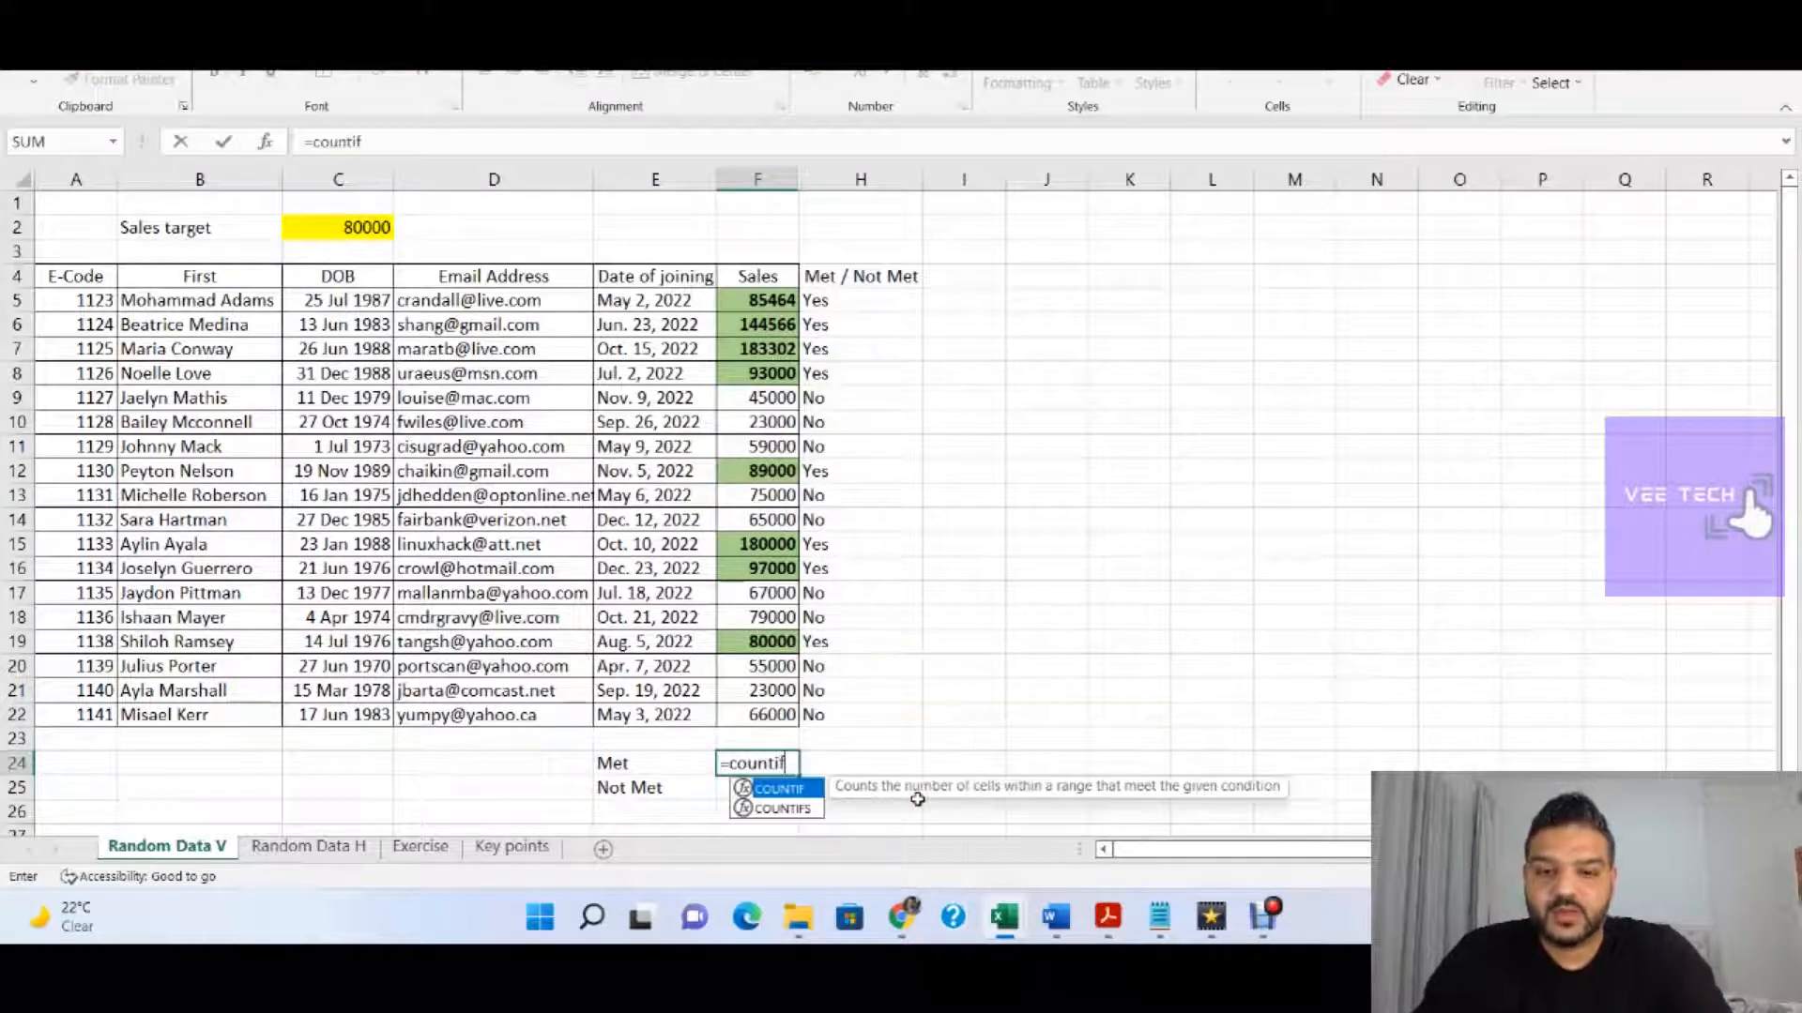
pyautogui.press('Right')
pyautogui.press('Up')
pyautogui.press('Up')
pyautogui.hotkey('shift', 'Up')
pyautogui.hotkey('shift', 'Up')
pyautogui.hotkey('shift', 'Up')
pyautogui.hotkey('shift', 'Up')
pyautogui.hotkey('shift', 'Up')
pyautogui.hotkey('shift', 'Up')
pyautogui.hotkey('shift', 'Up')
pyautogui.hotkey('shift', 'Up')
pyautogui.hotkey('shift', 'Up')
pyautogui.hotkey('shift', 'Up')
pyautogui.hotkey('shift', 'Up')
pyautogui.hotkey('shift', 'Up')
pyautogui.hotkey('shift', 'Up')
pyautogui.hotkey('shift', 'Up')
pyautogui.hotkey('shift', 'Up')
pyautogui.hotkey('shift', 'Up')
pyautogui.hotkey('shift', 'Up')
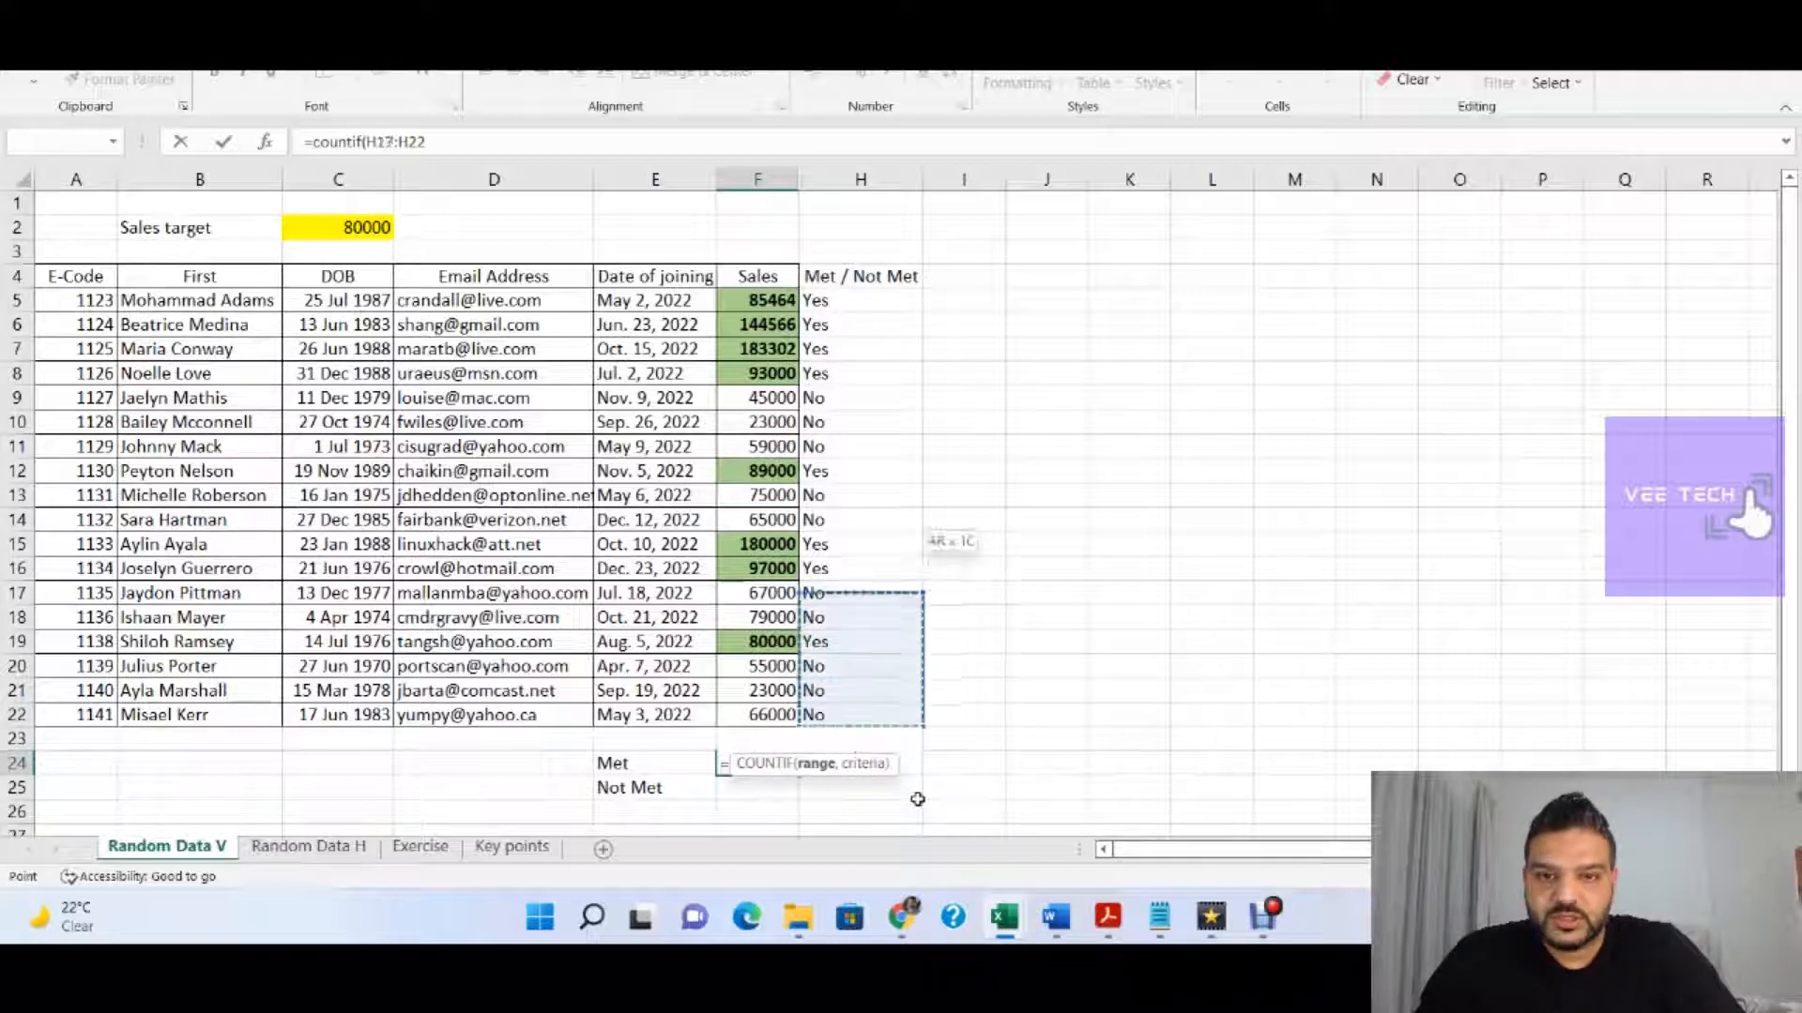
pyautogui.write(',')
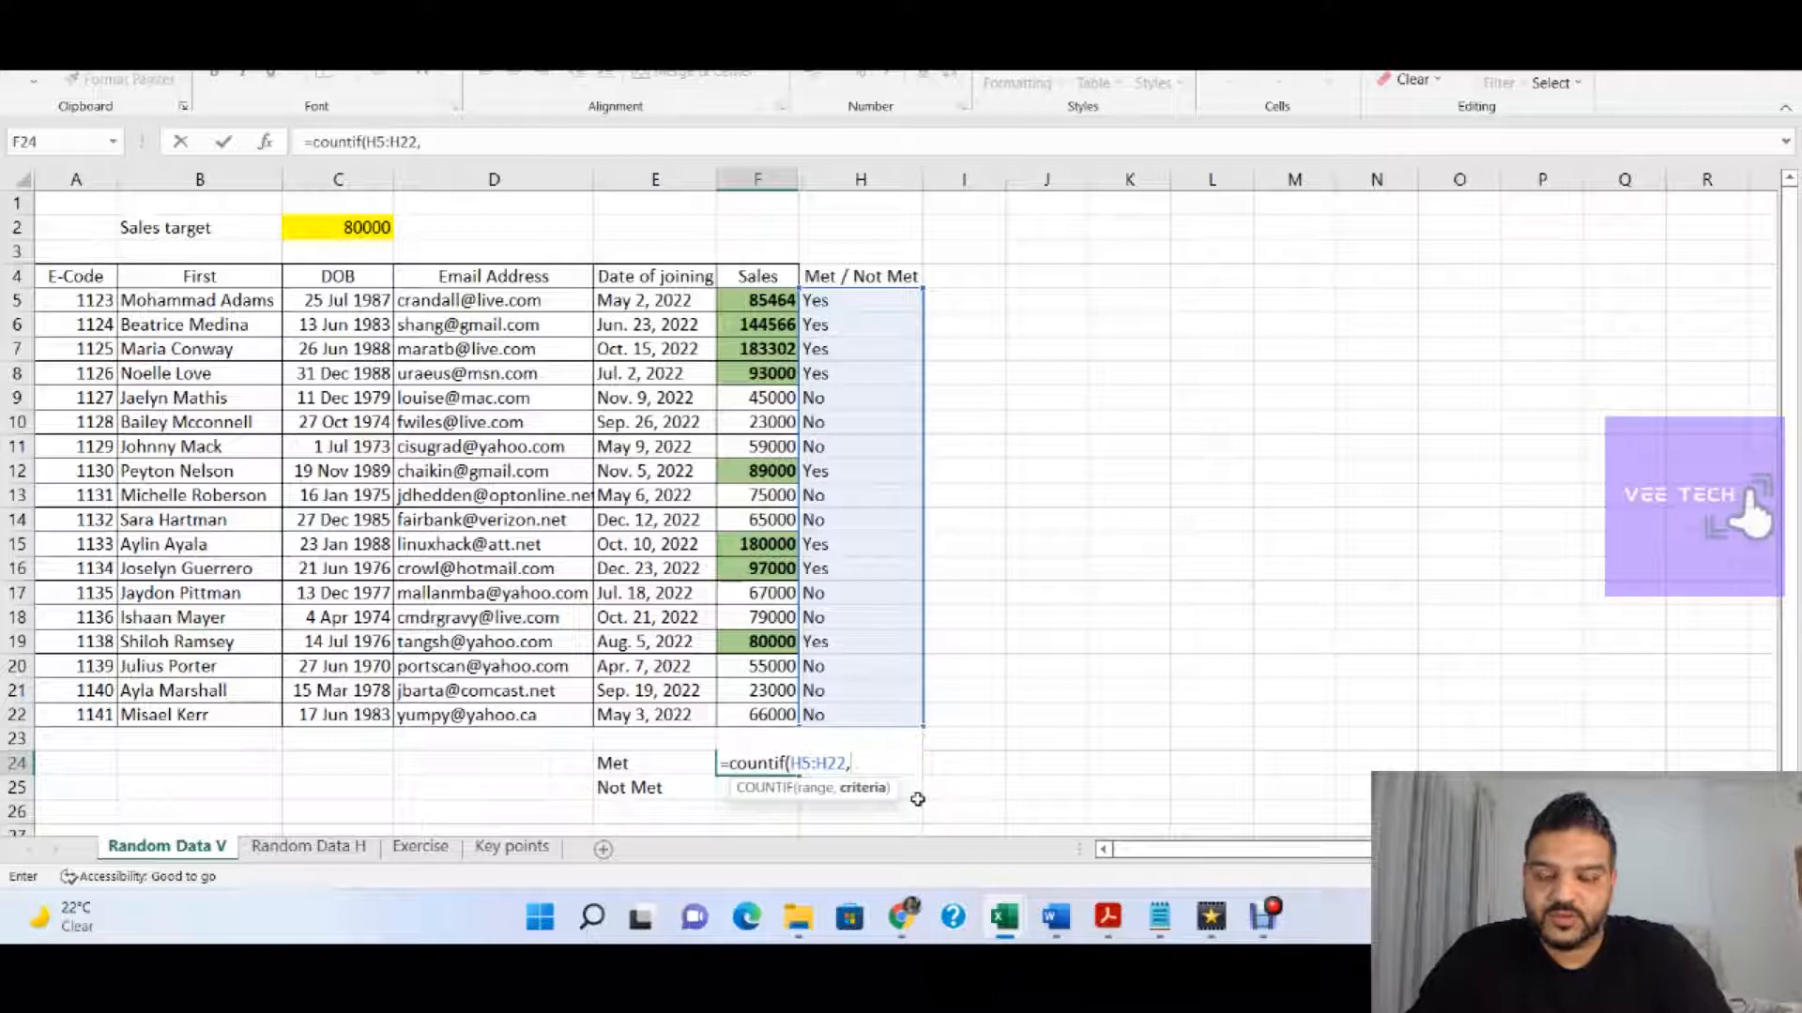
pyautogui.write('"Yes')
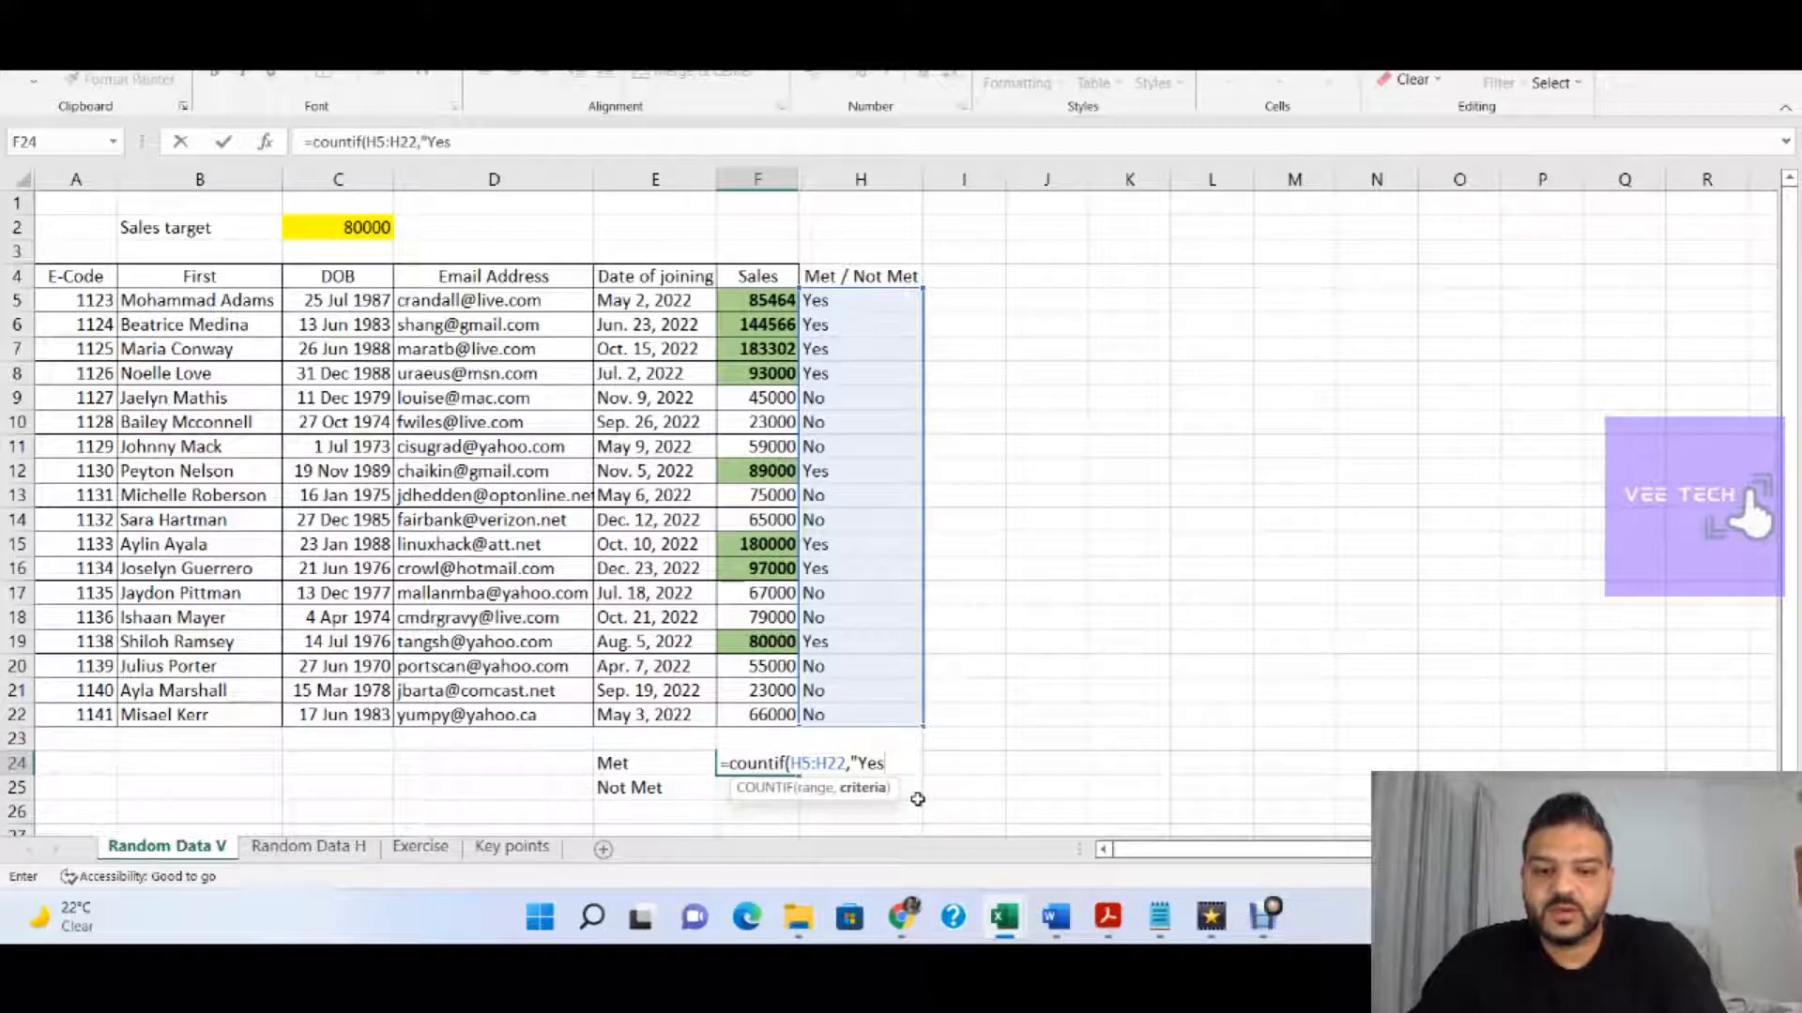
pyautogui.write('")')
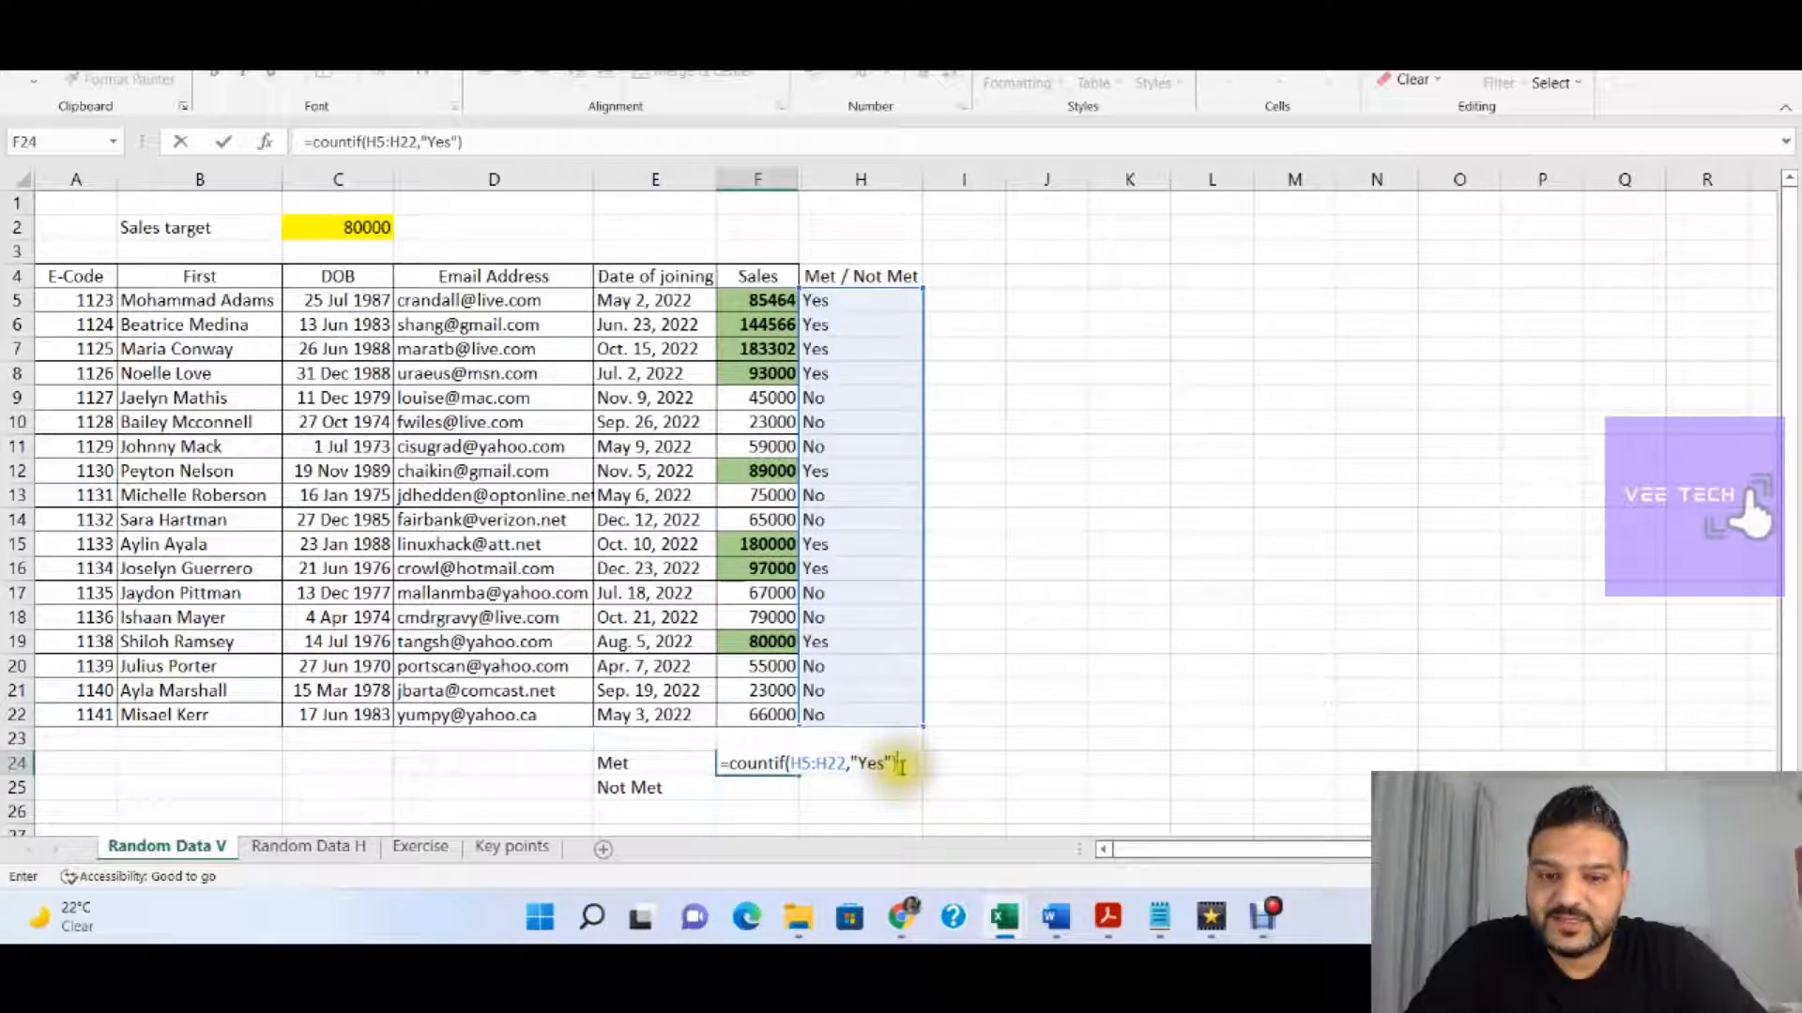
pyautogui.press('Return')
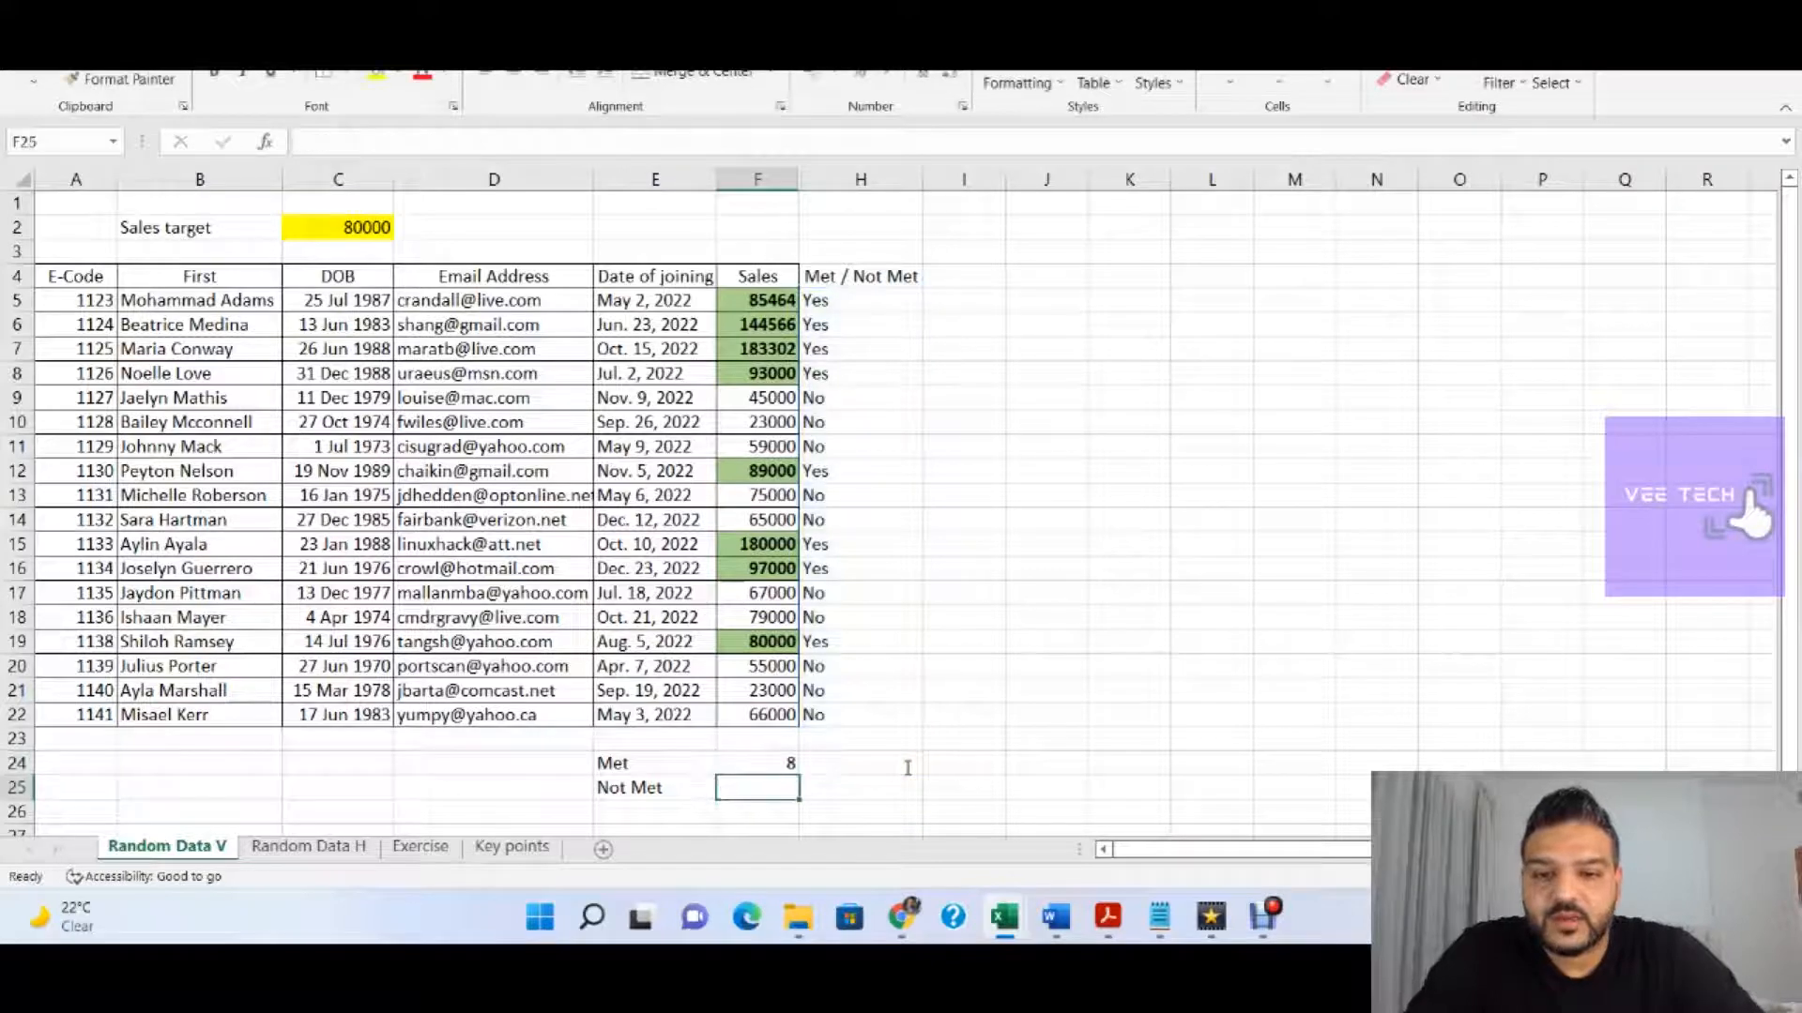
pyautogui.click(737, 764)
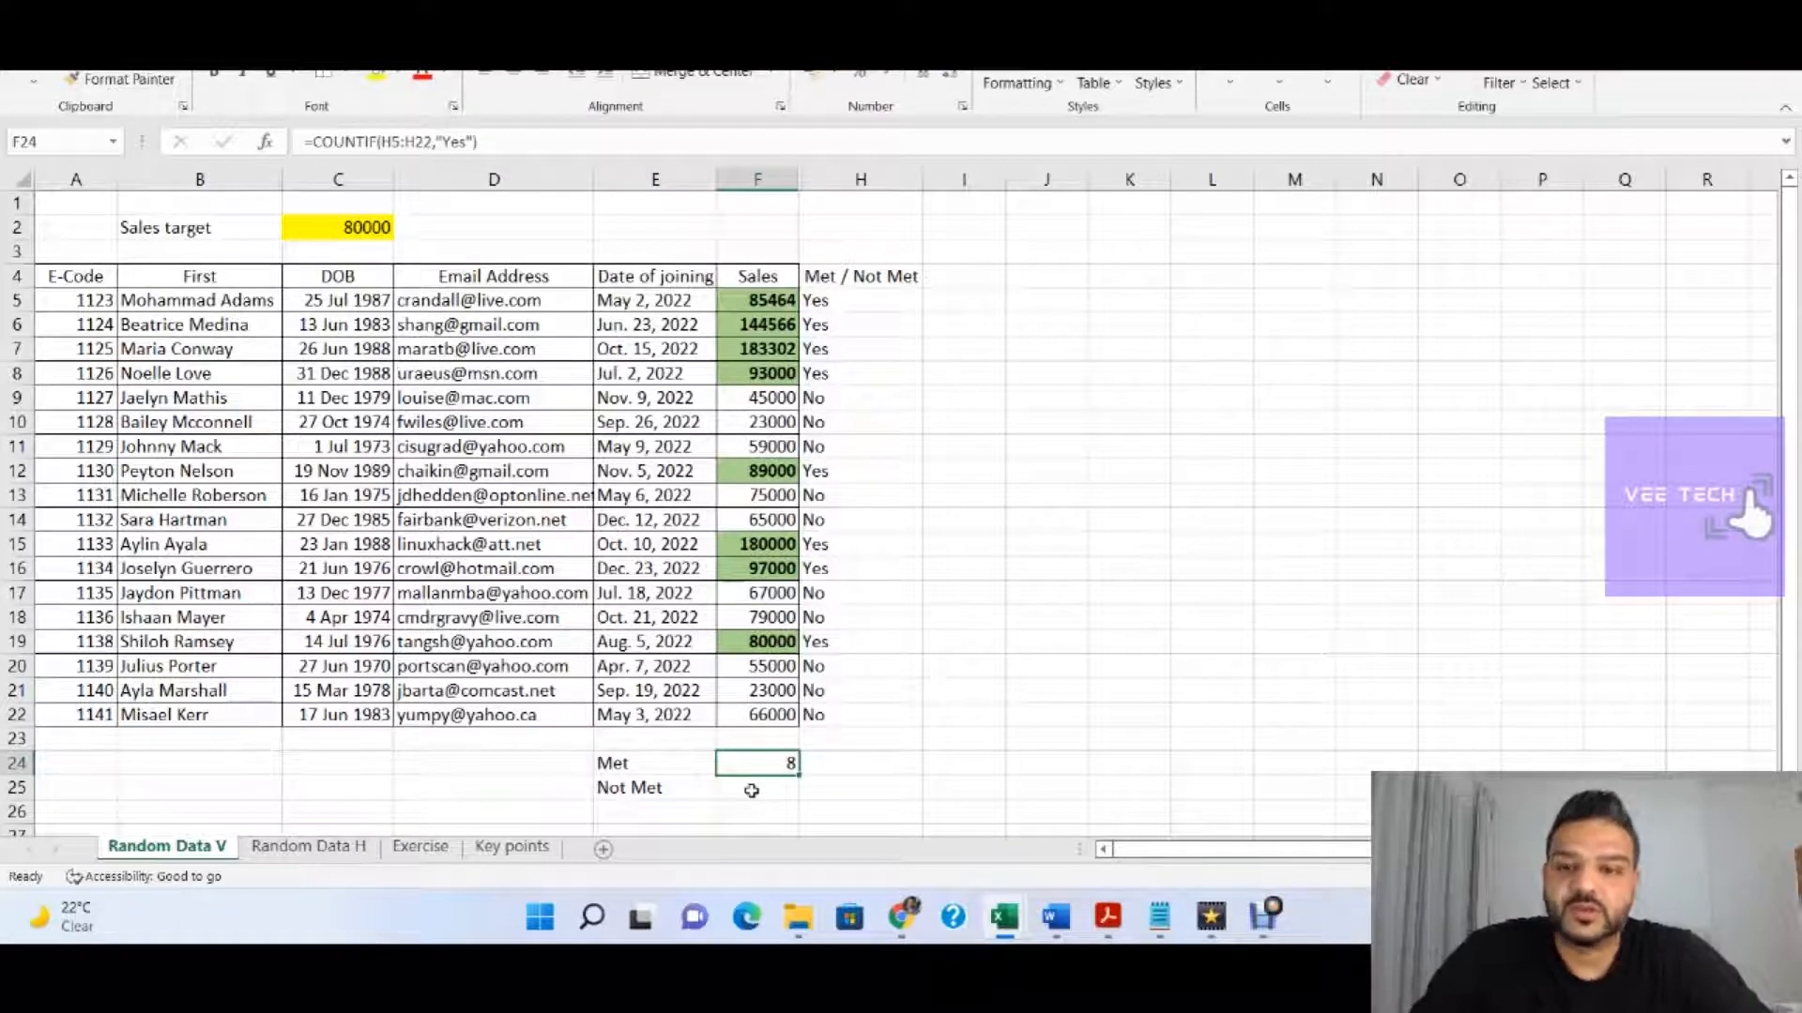
# Enter =COUNTIF(H5:H22,"No") in F25 to count the rows that did not meet the target
pyautogui.click(752, 790)
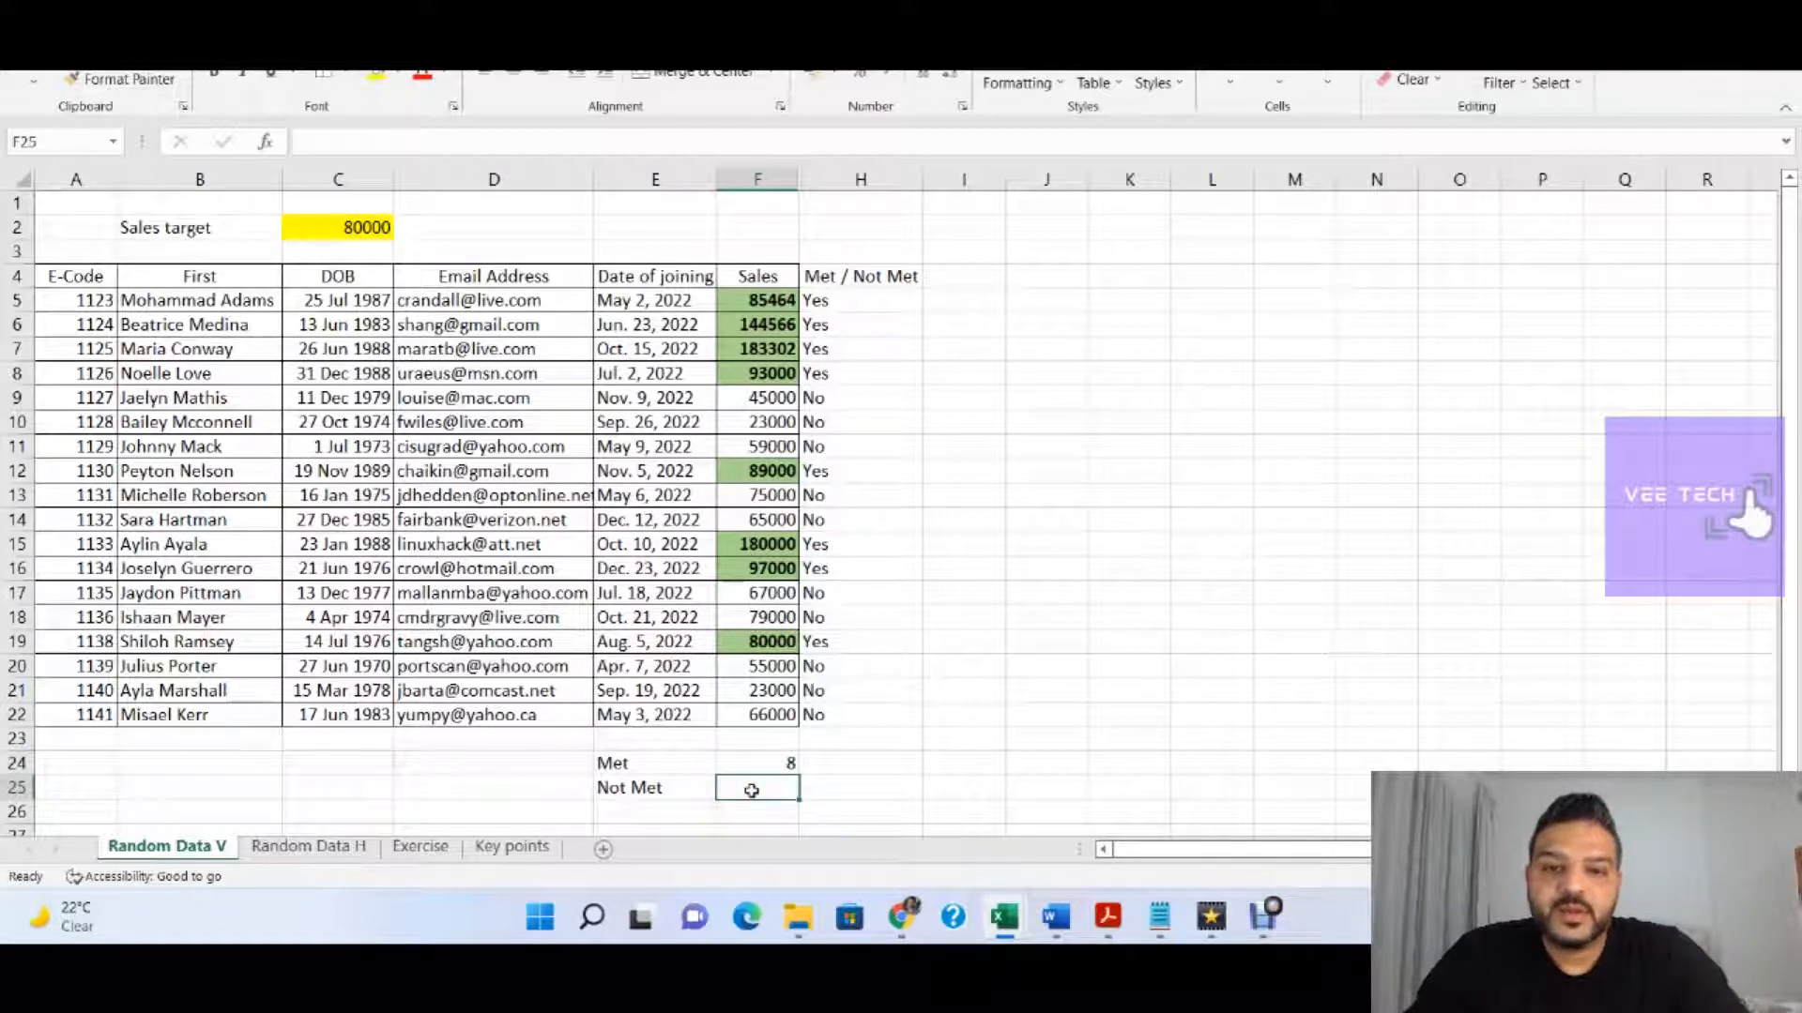
pyautogui.write('=countif(')
pyautogui.press('Up')
pyautogui.press('Up')
pyautogui.press('Up')
pyautogui.press('Right')
pyautogui.hotkey('shift', 'Up')
pyautogui.hotkey('shift', 'Up')
pyautogui.hotkey('shift', 'Up')
pyautogui.hotkey('shift', 'Up')
pyautogui.hotkey('shift', 'Up')
pyautogui.hotkey('shift', 'Up')
pyautogui.hotkey('shift', 'Up')
pyautogui.hotkey('shift', 'Up')
pyautogui.hotkey('shift', 'Up')
pyautogui.hotkey('shift', 'Up')
pyautogui.hotkey('shift', 'Up')
pyautogui.hotkey('shift', 'Up')
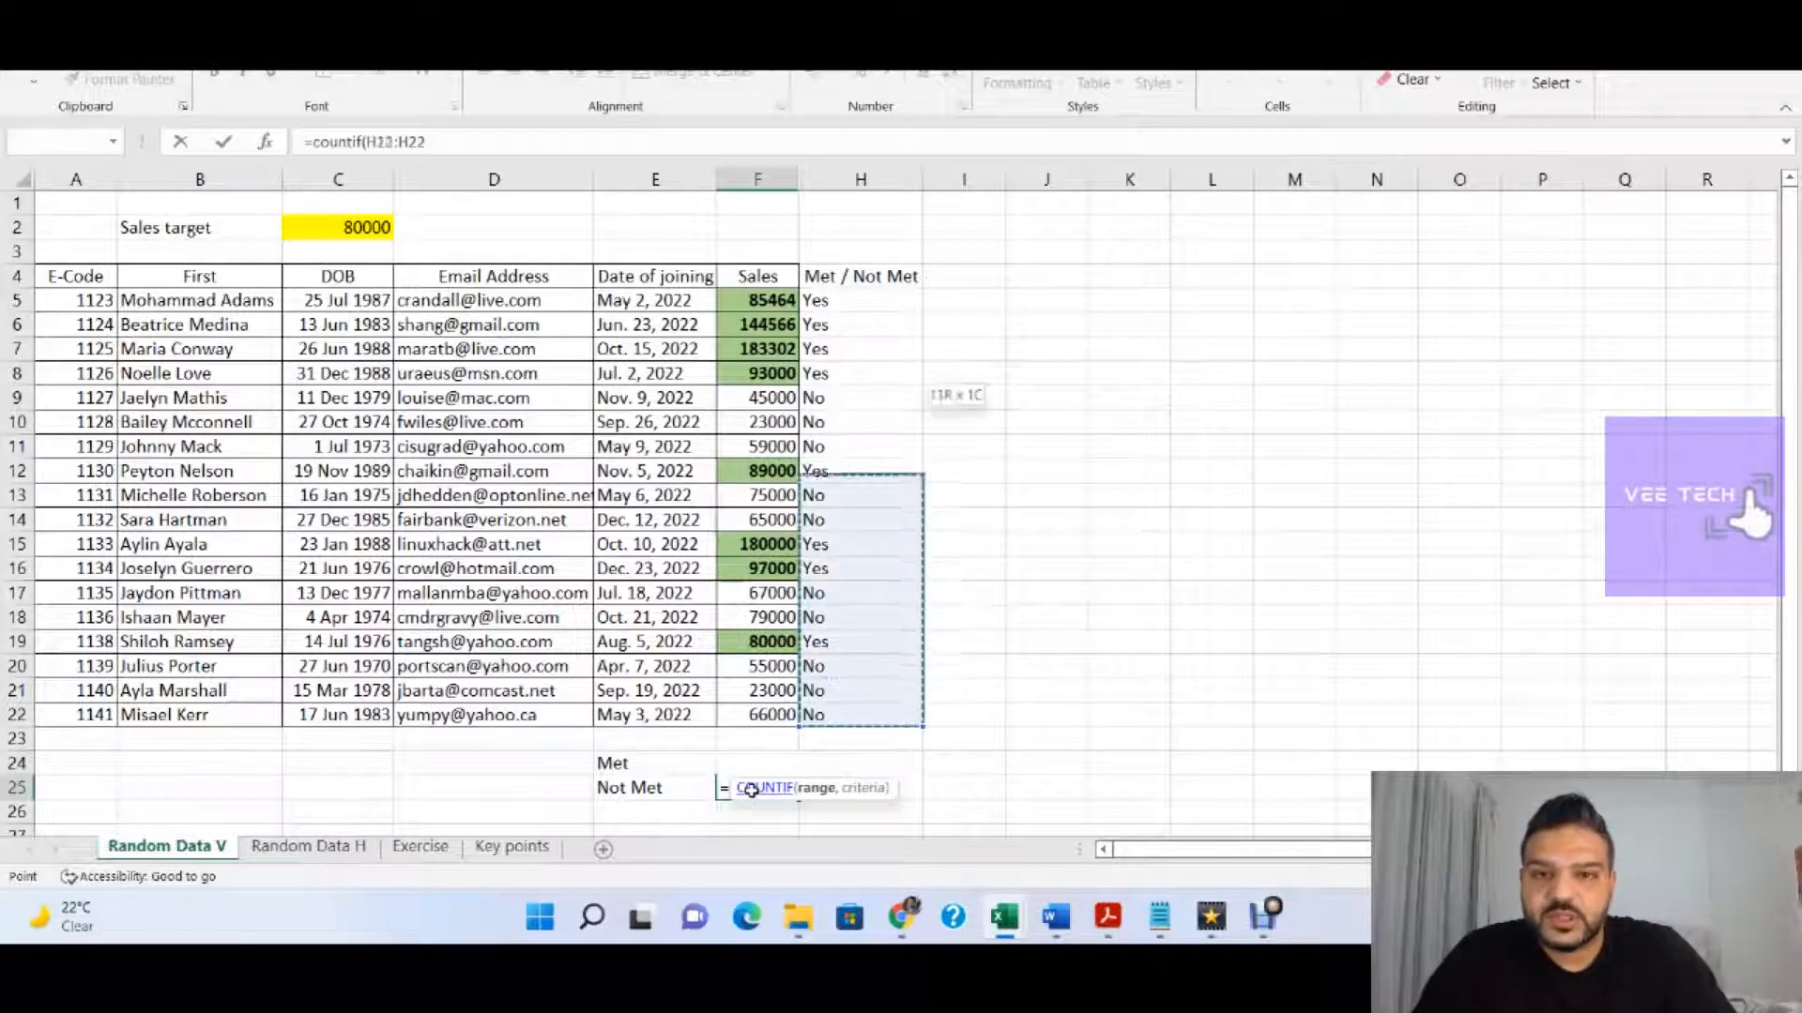
pyautogui.hotkey('shift', 'Up')
pyautogui.hotkey('shift', 'Up')
pyautogui.hotkey('shift', 'Up')
pyautogui.hotkey('shift', 'Up')
pyautogui.hotkey('shift', 'Up')
pyautogui.hotkey('shift', 'Up')
pyautogui.hotkey('shift', 'Up')
pyautogui.hotkey('shift', 'Up')
pyautogui.write(',"No")')
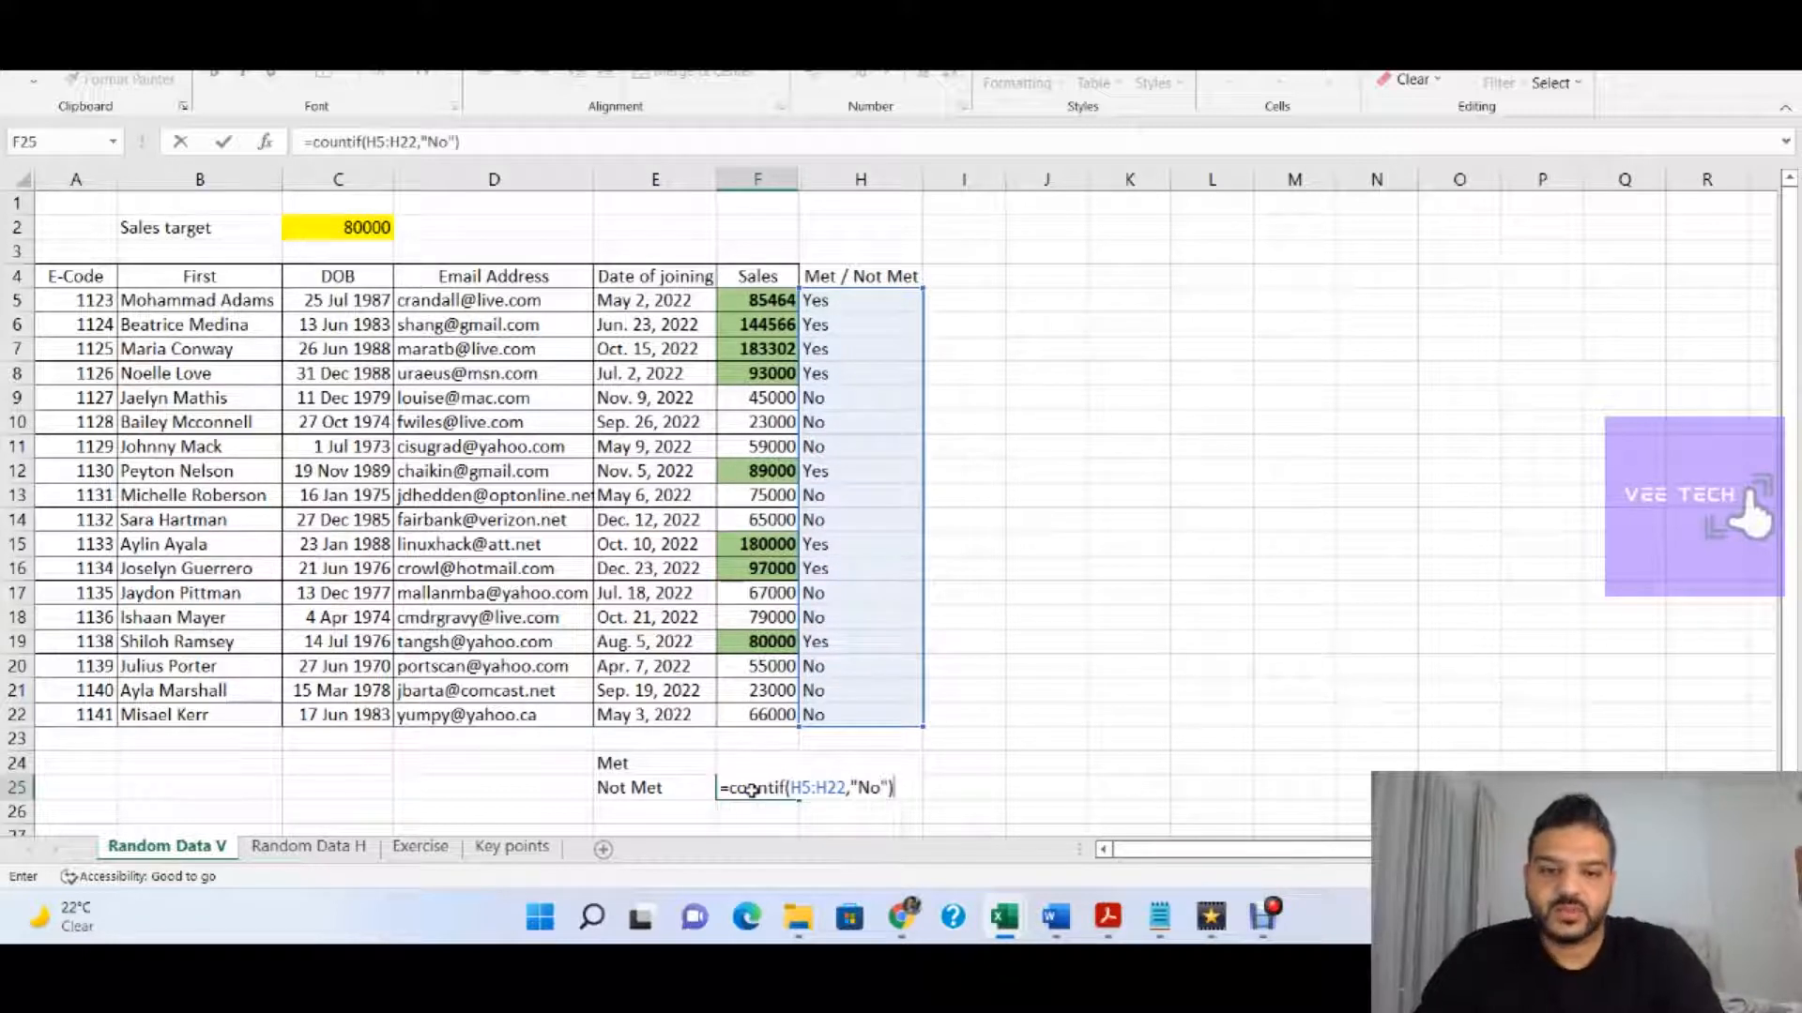
pyautogui.press('Return')
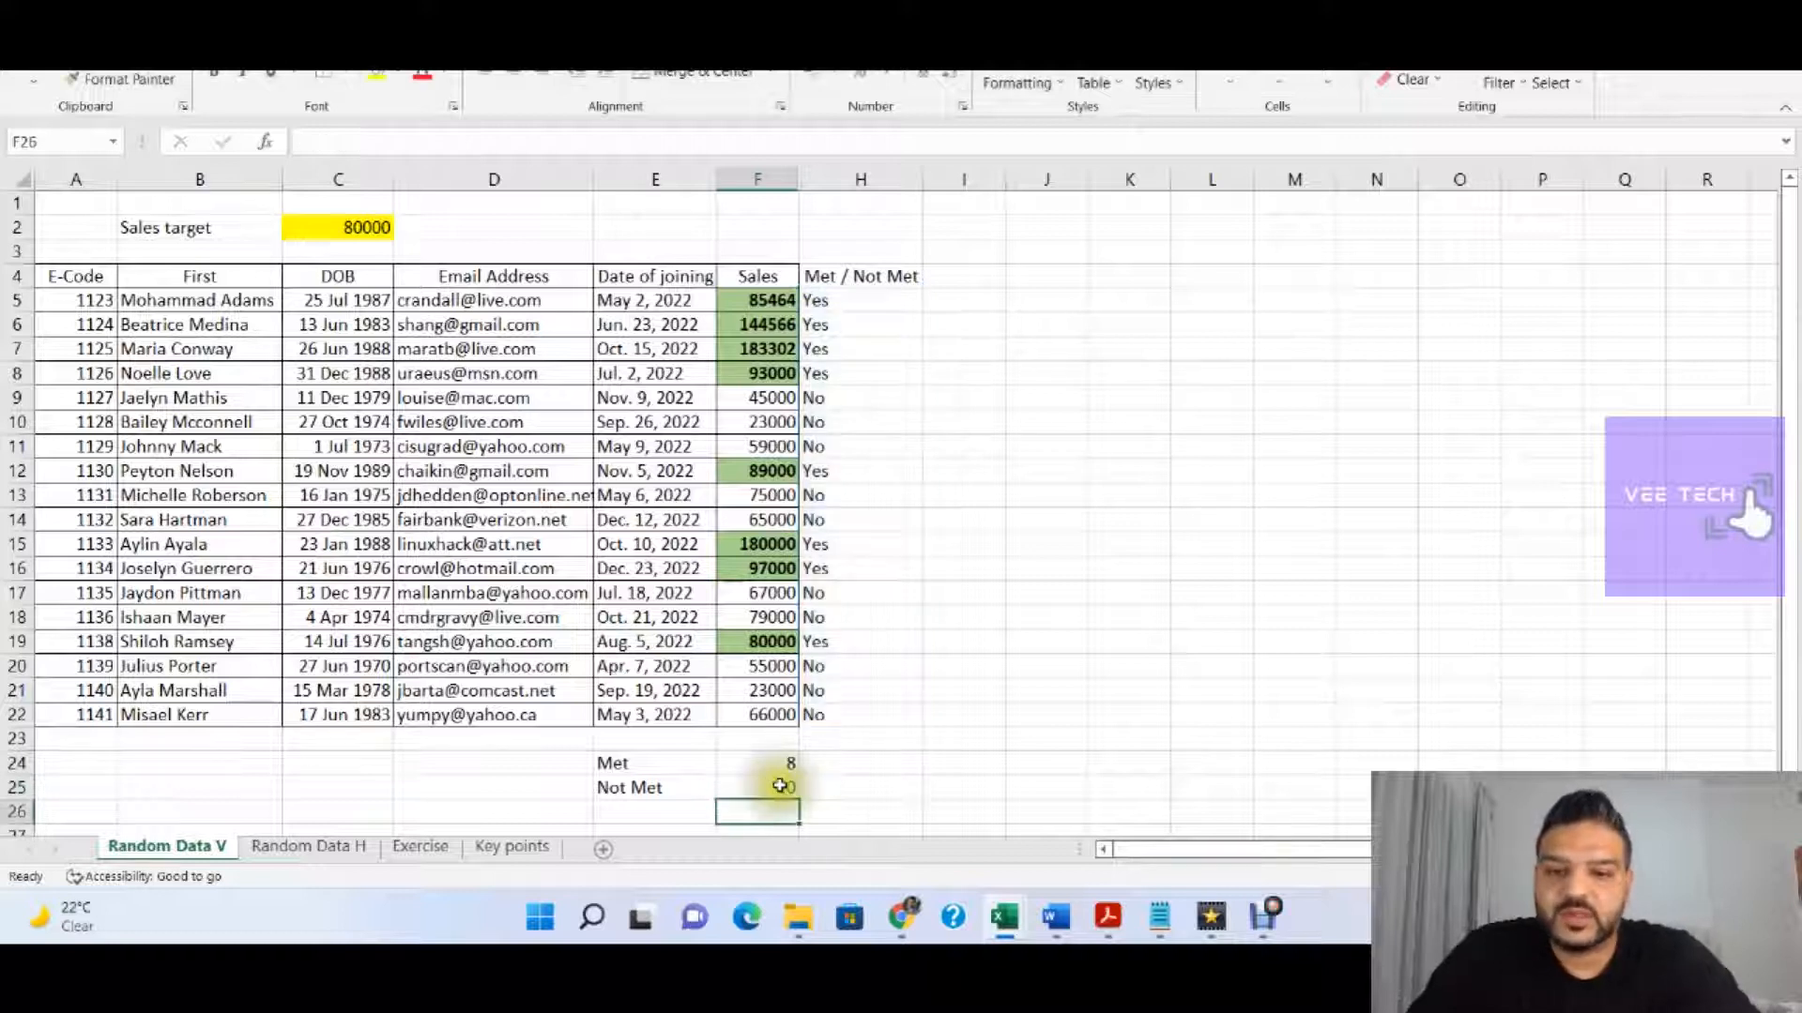
pyautogui.click(818, 782)
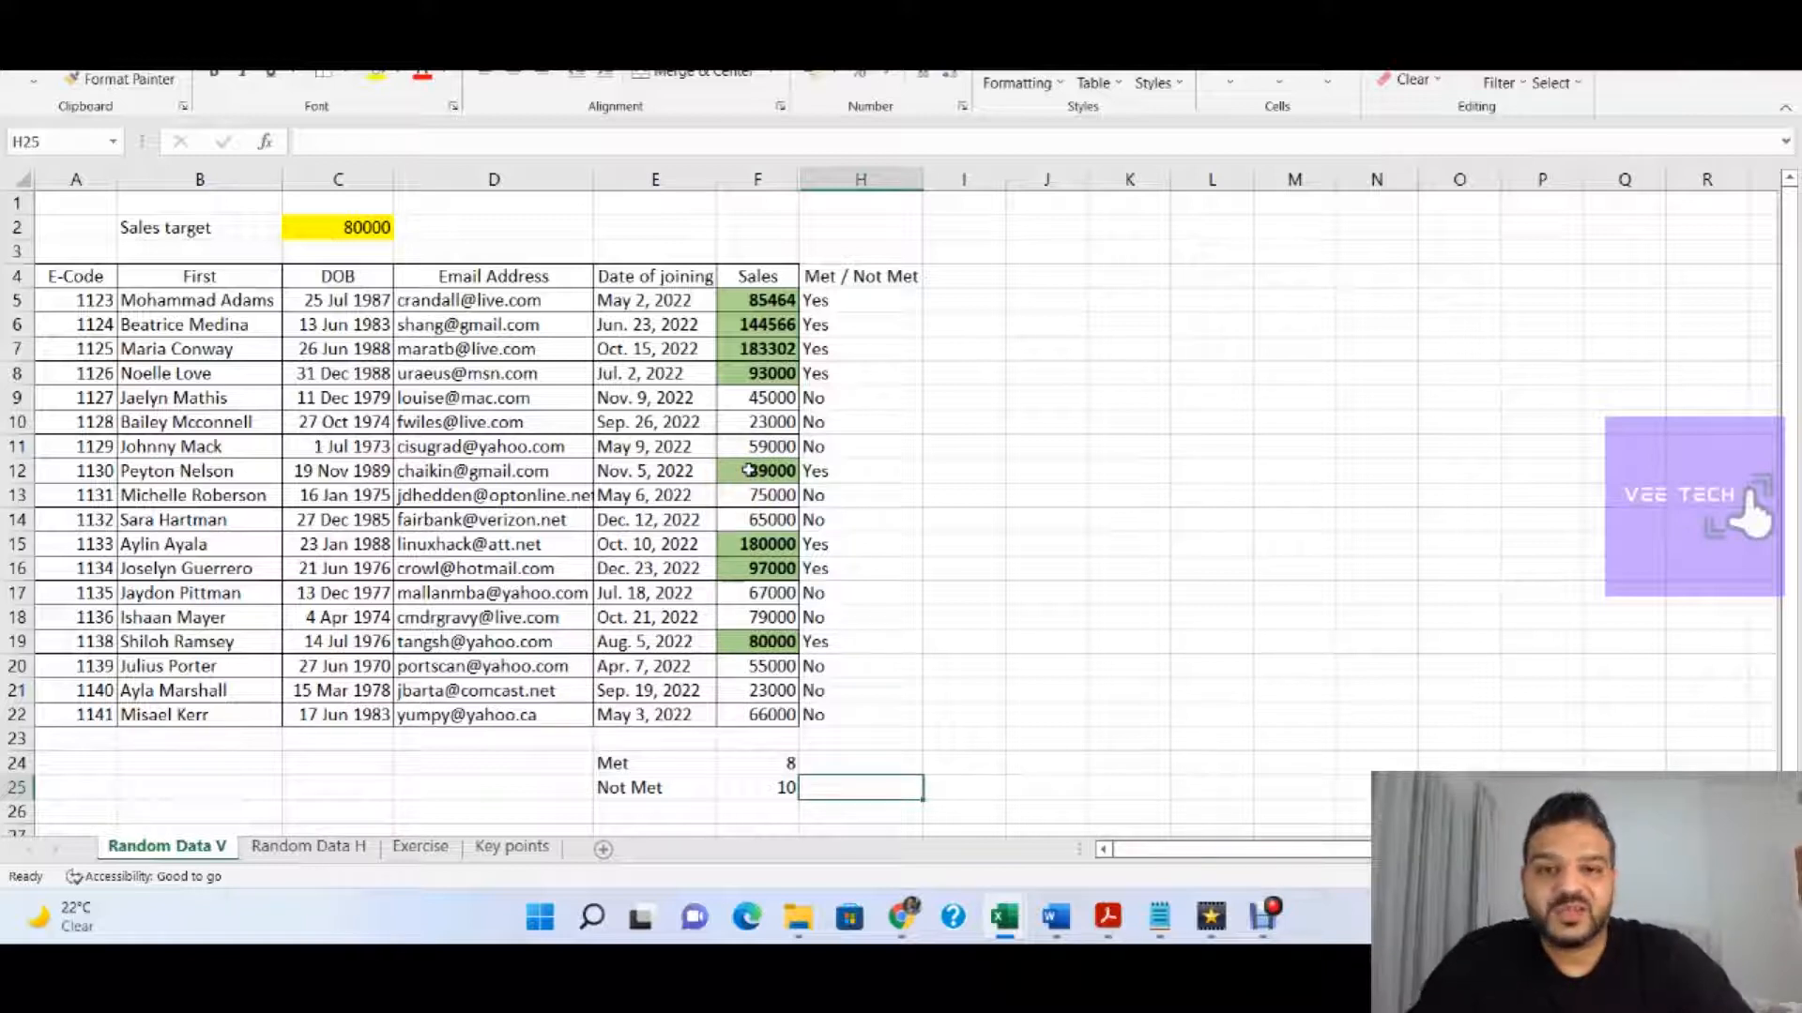
# Test the Met and Not Met counts by changing the sales value in F5 to 75000, and undo that change
pyautogui.click(732, 299)
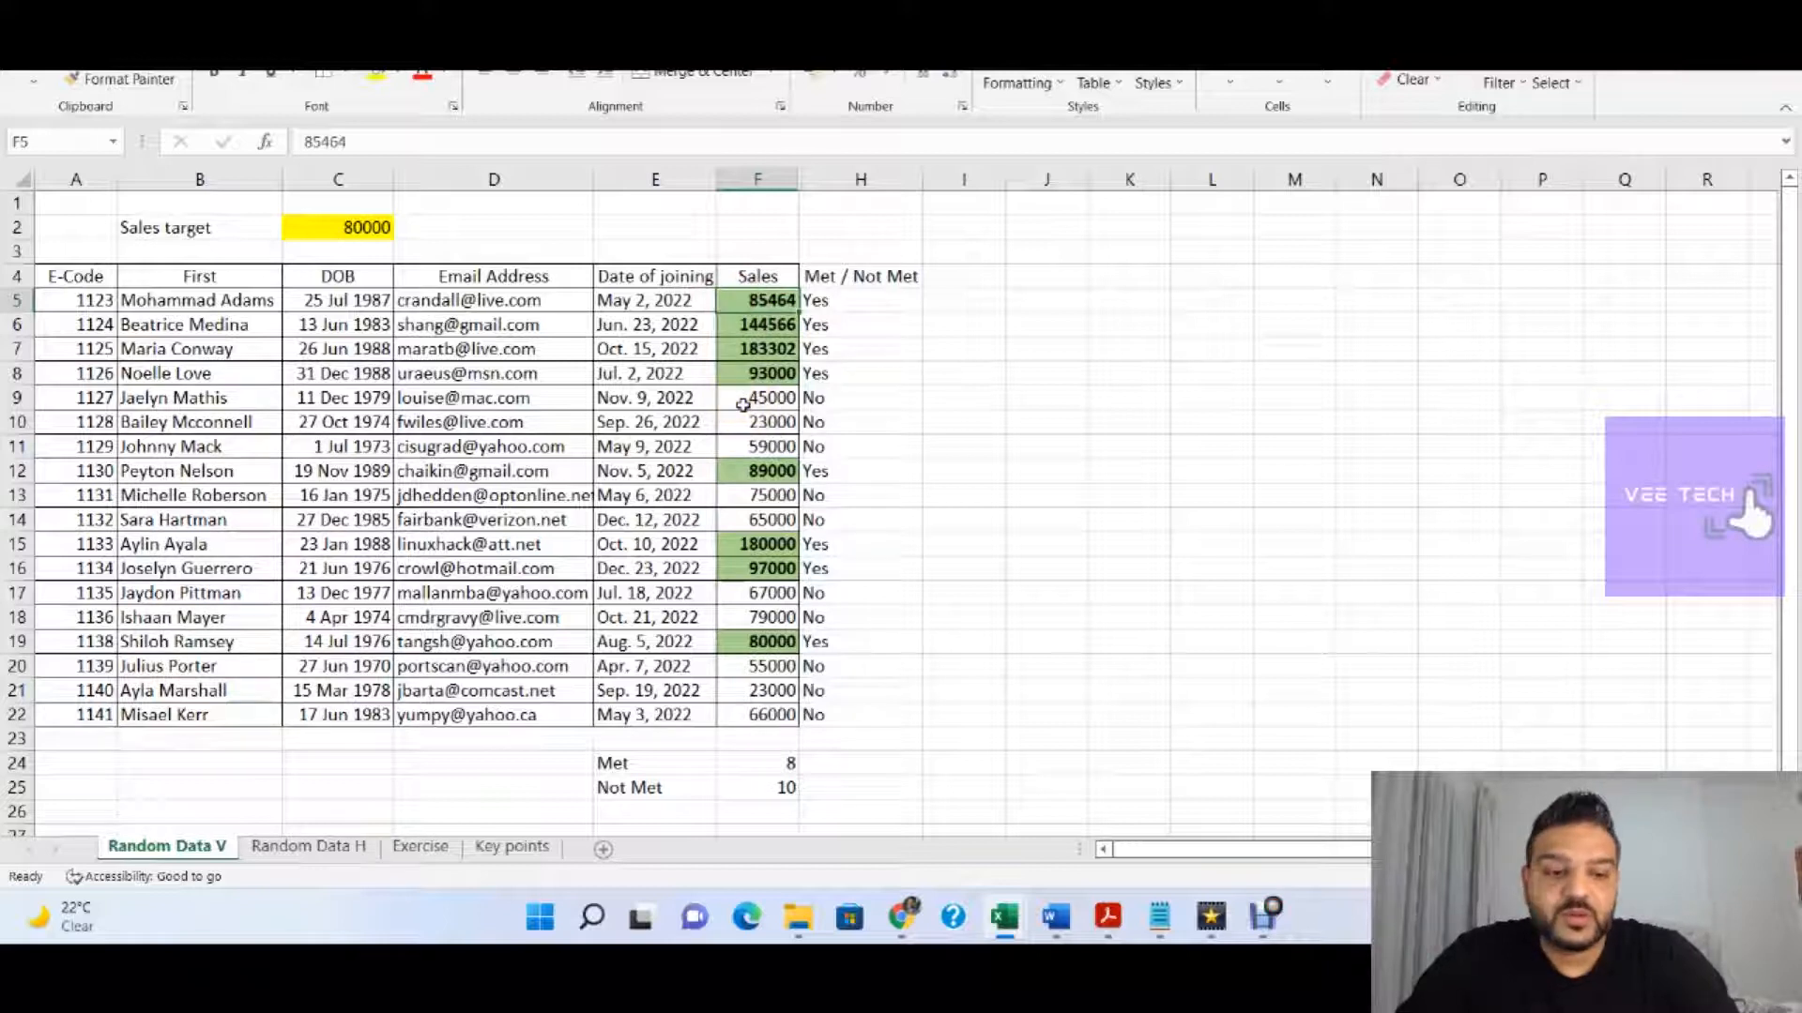
pyautogui.write('75')
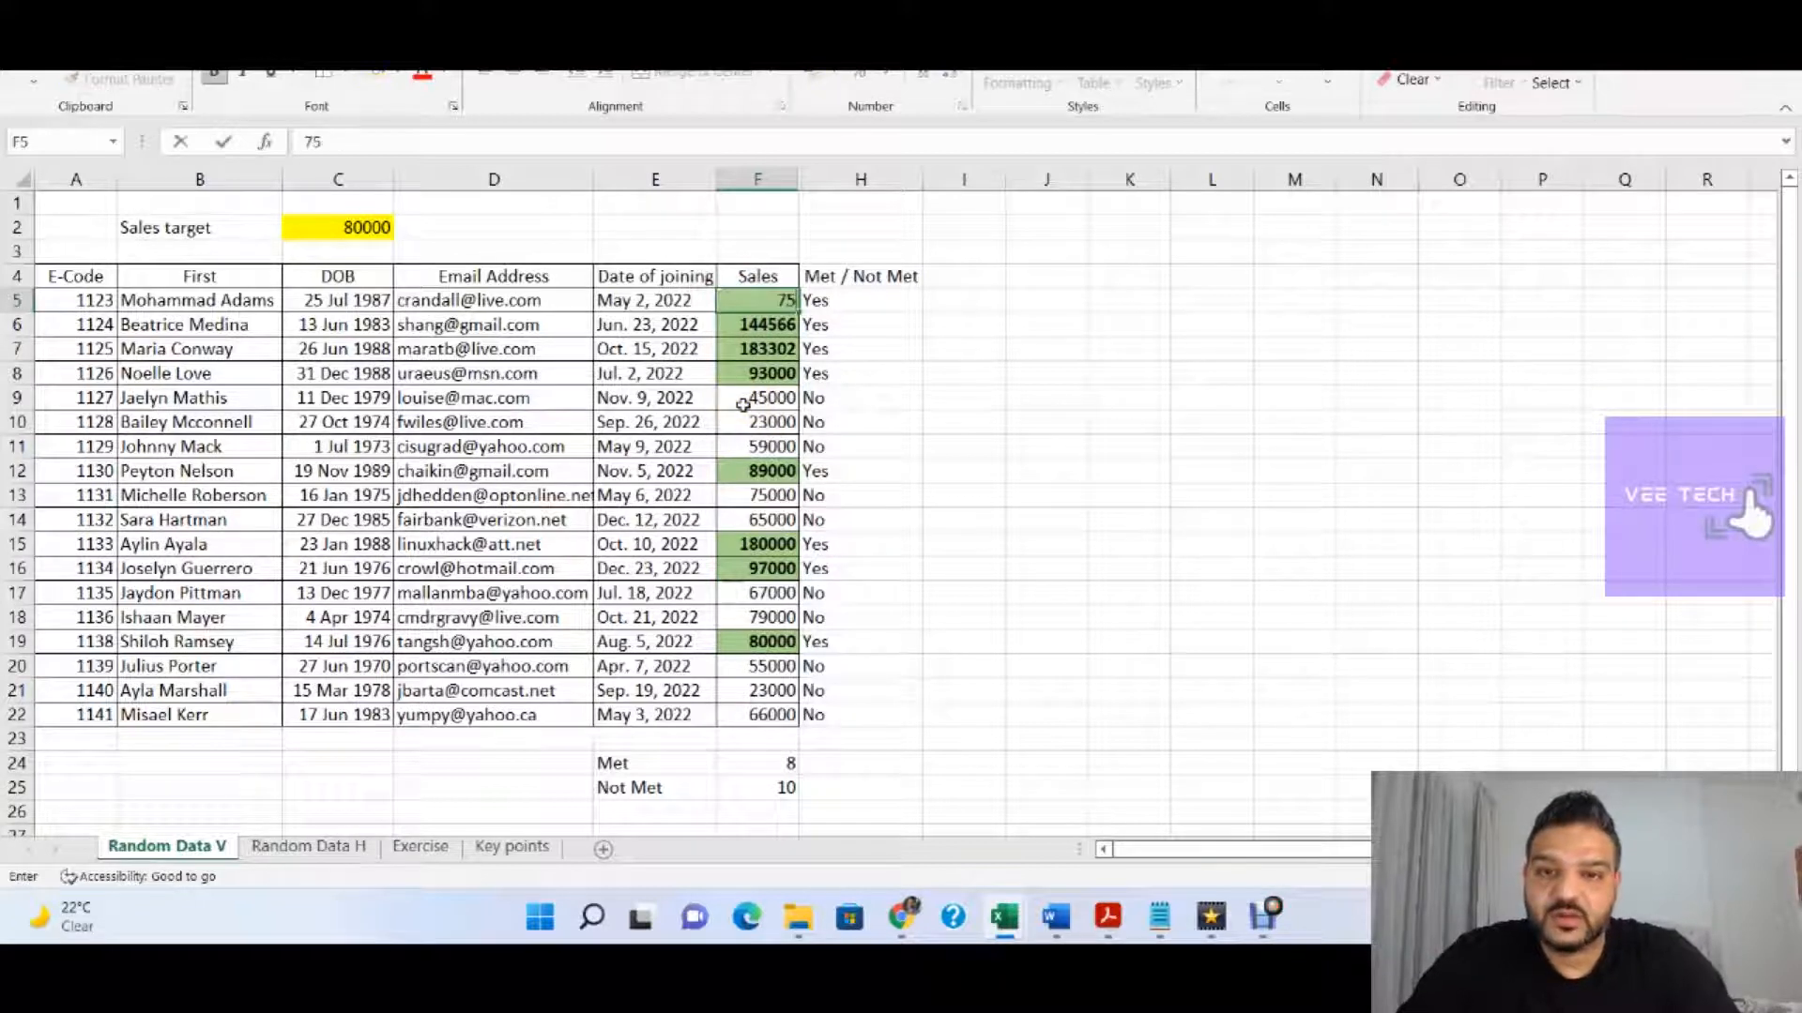
pyautogui.write('000')
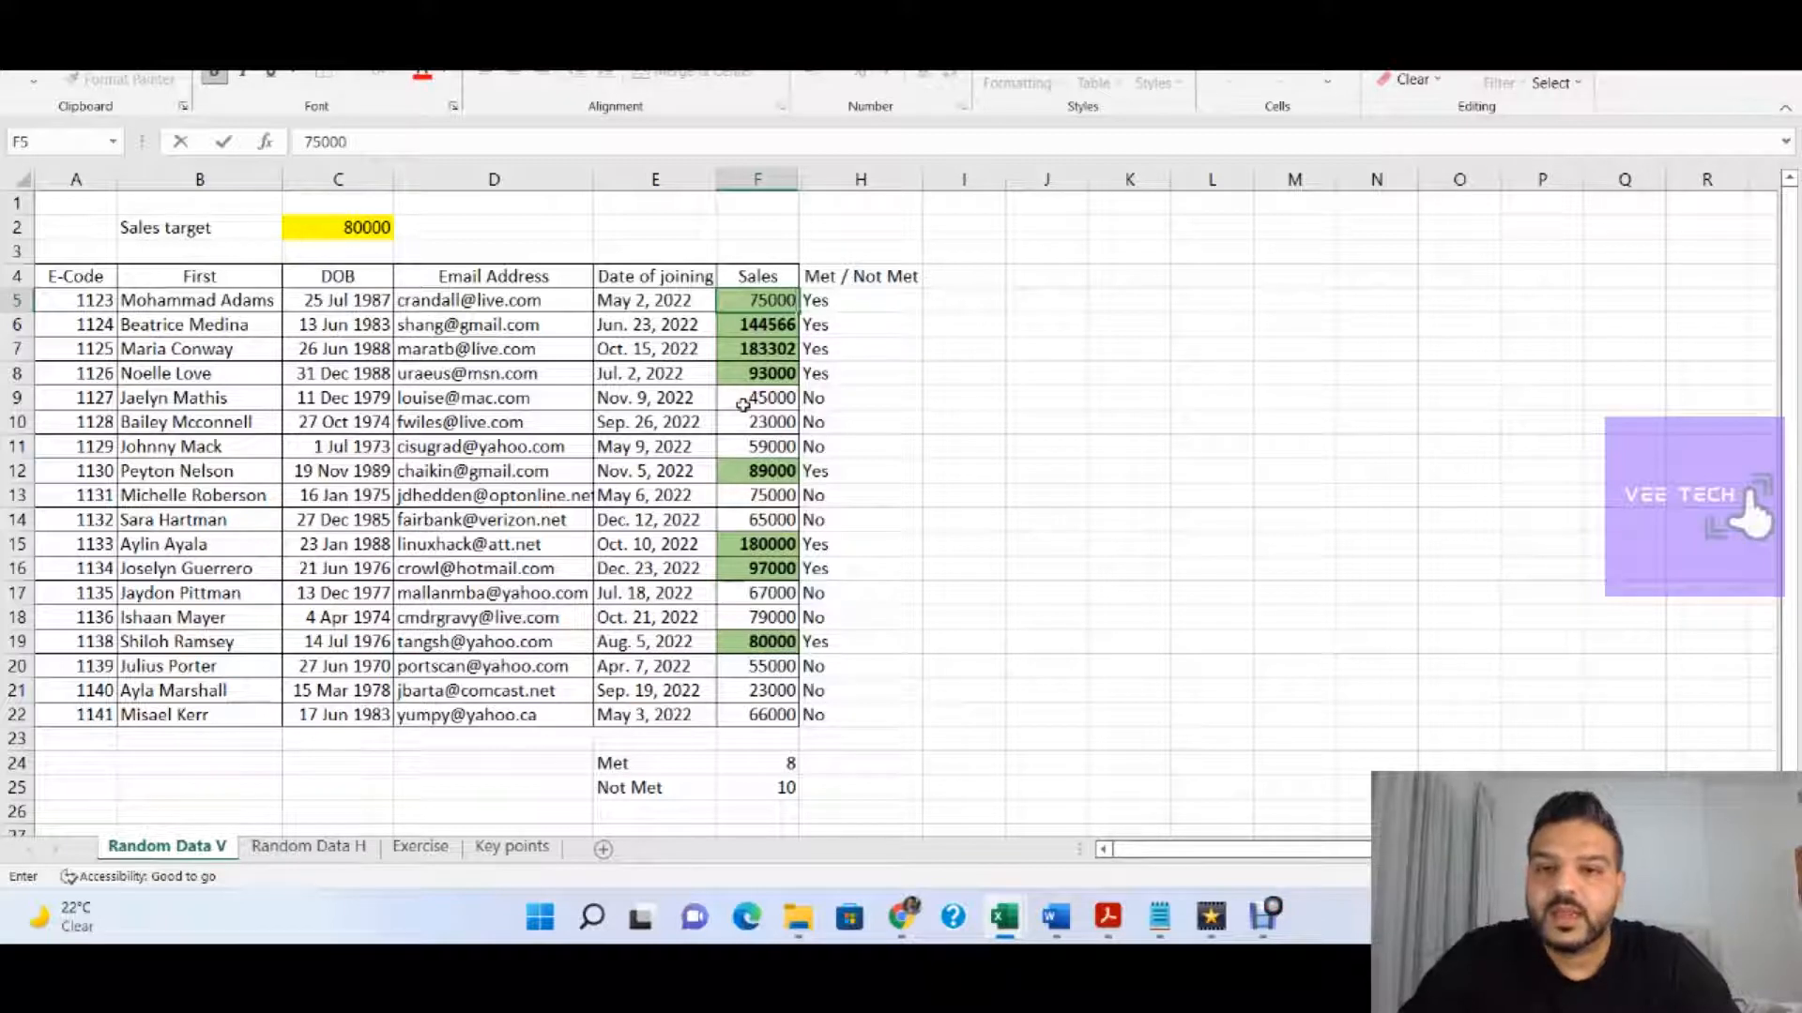
pyautogui.press('Return')
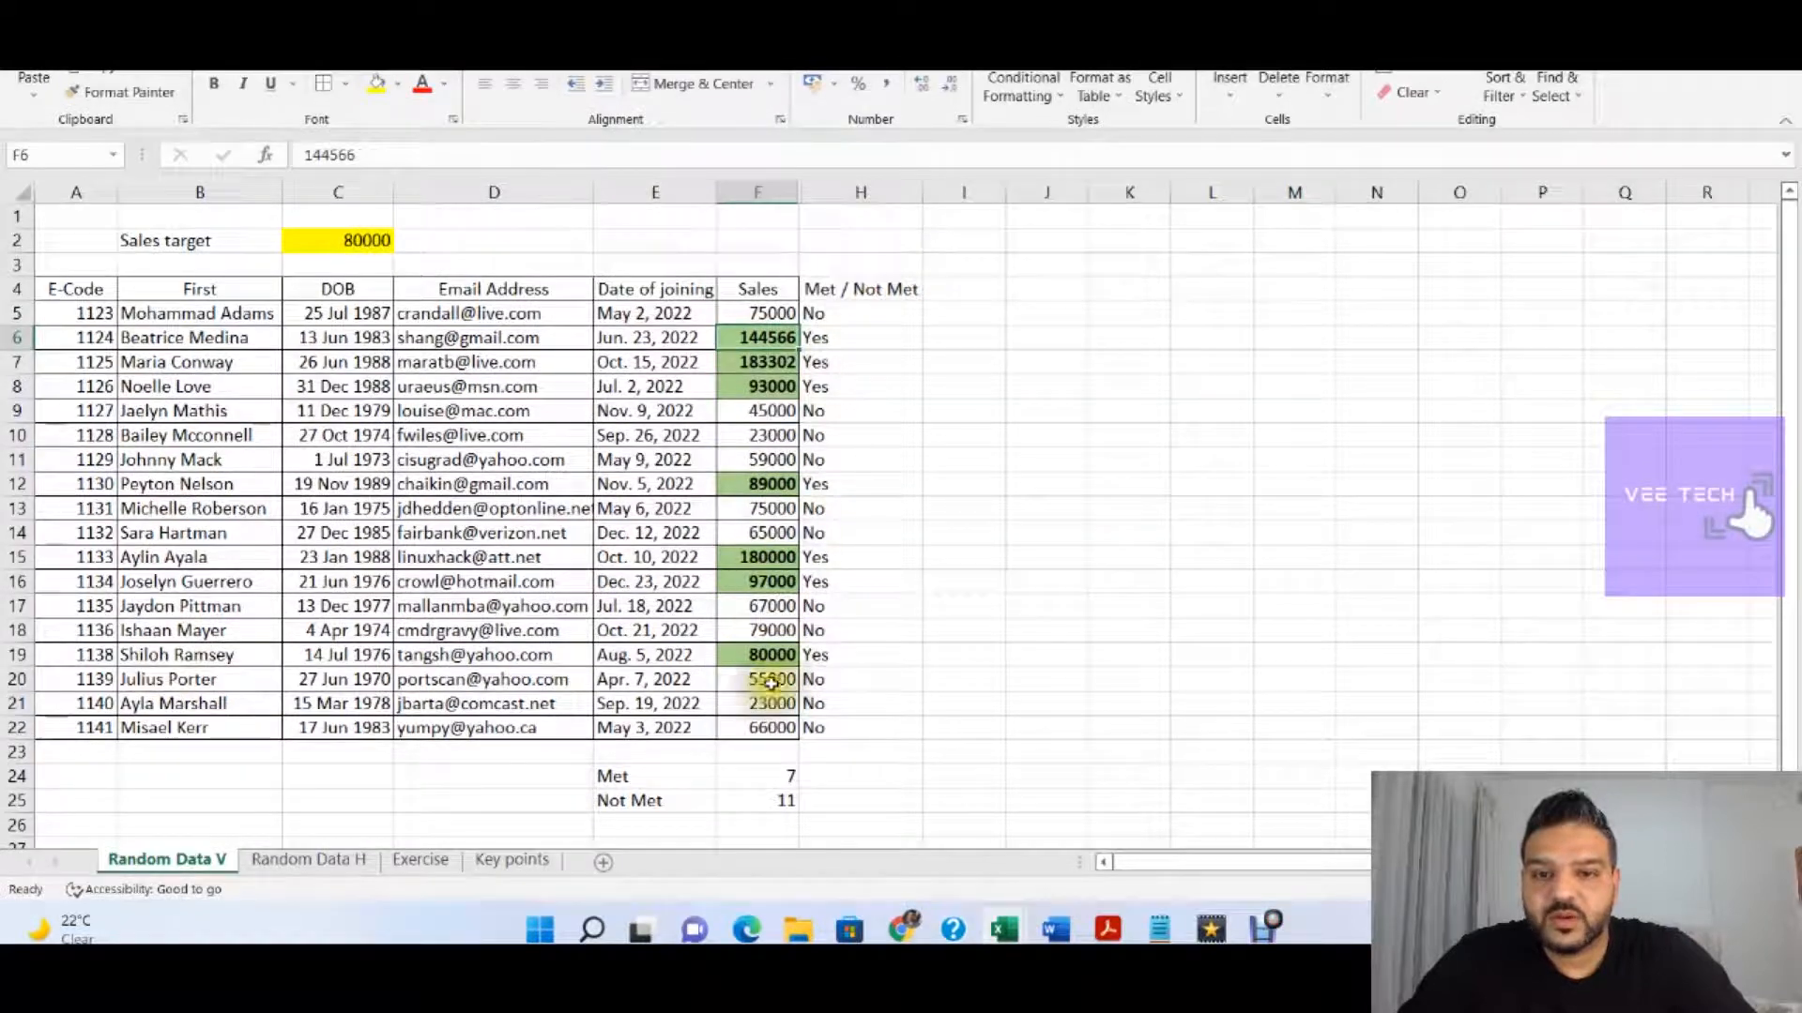
pyautogui.click(780, 299)
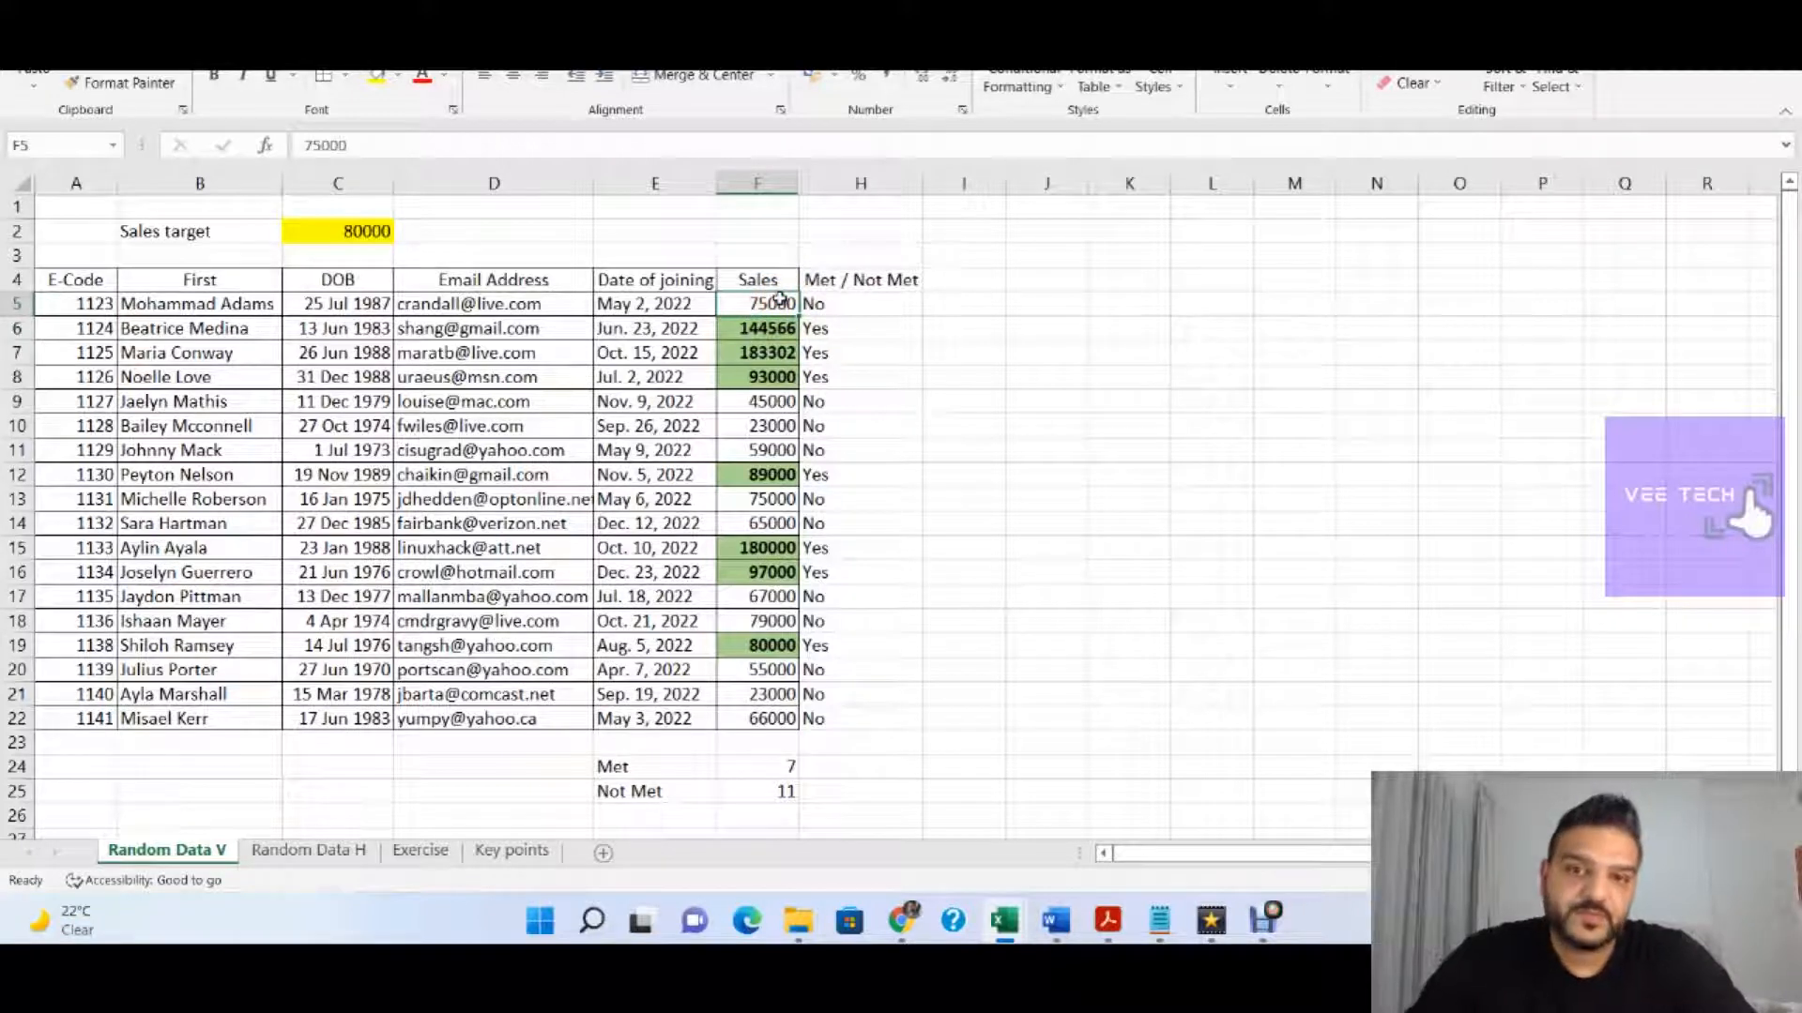
pyautogui.hotkey('ctrl', 'z')
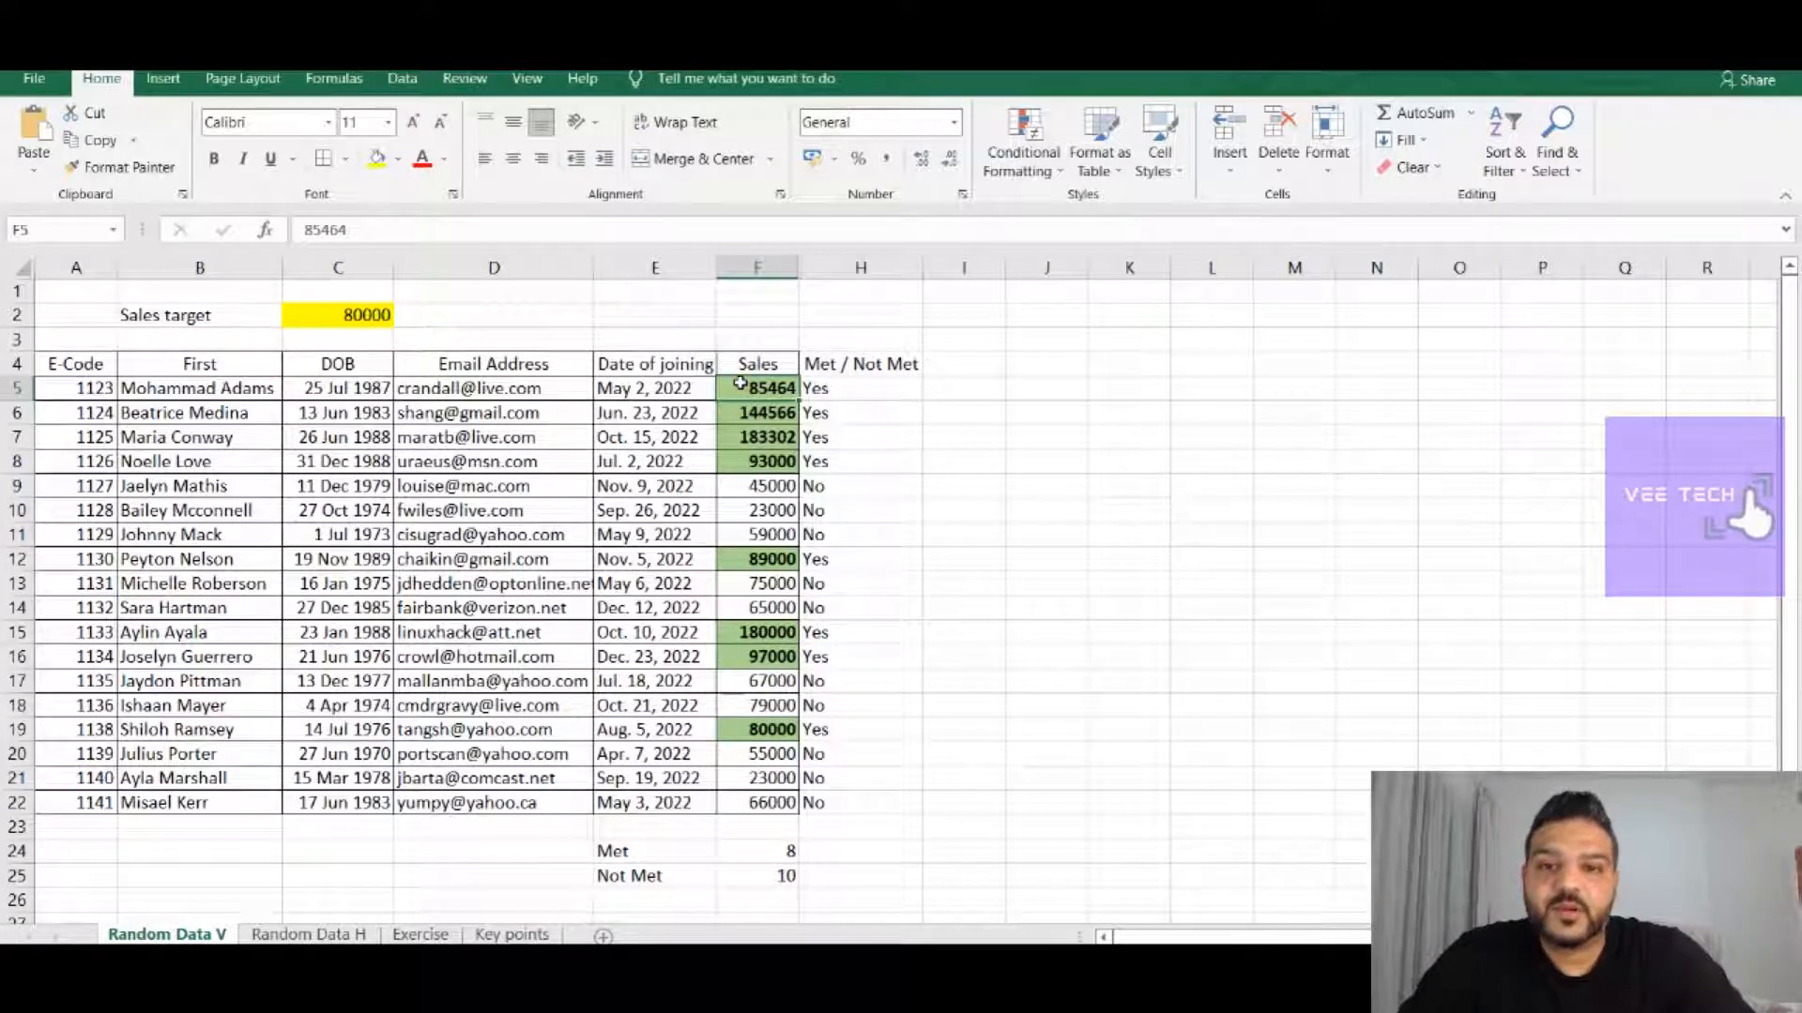
# Apply a green-yellow-red color scale to the sales values in F5:F22 and check the shading of the lowest and highest values
pyautogui.moveTo(740, 383); pyautogui.dragTo(762, 802)
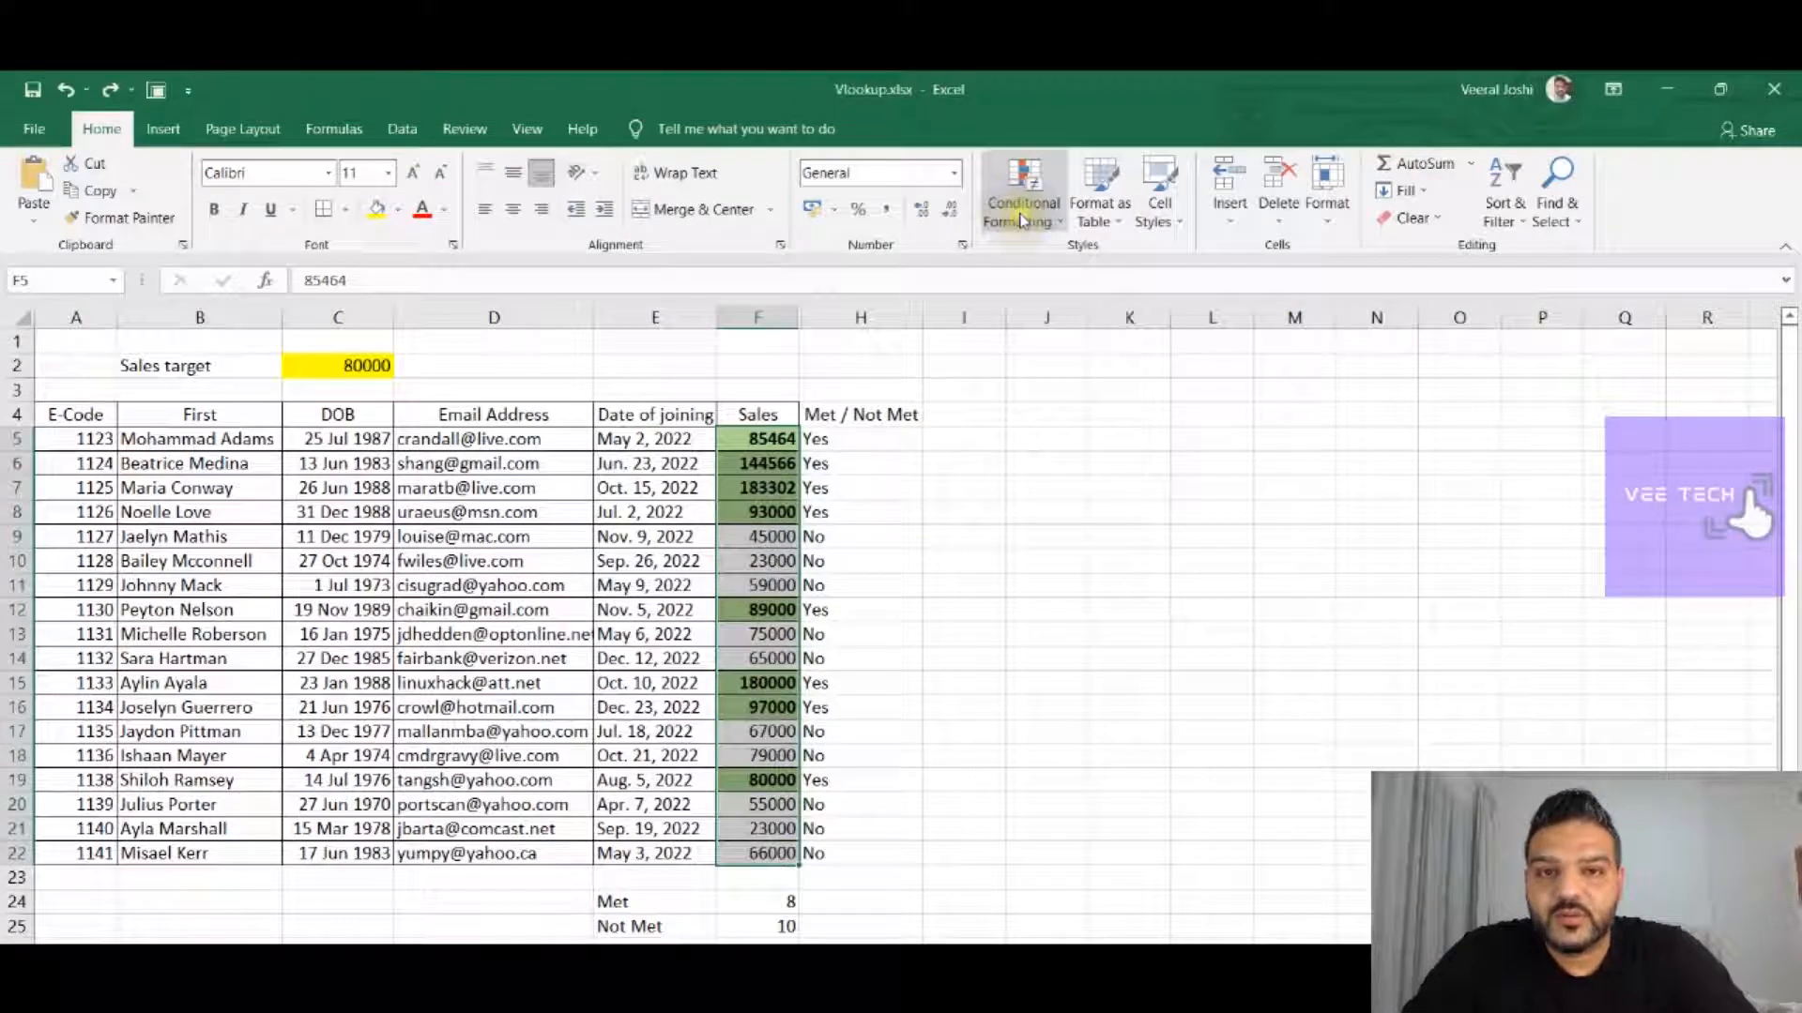
pyautogui.click(1015, 210)
pyautogui.moveTo(1039, 421)
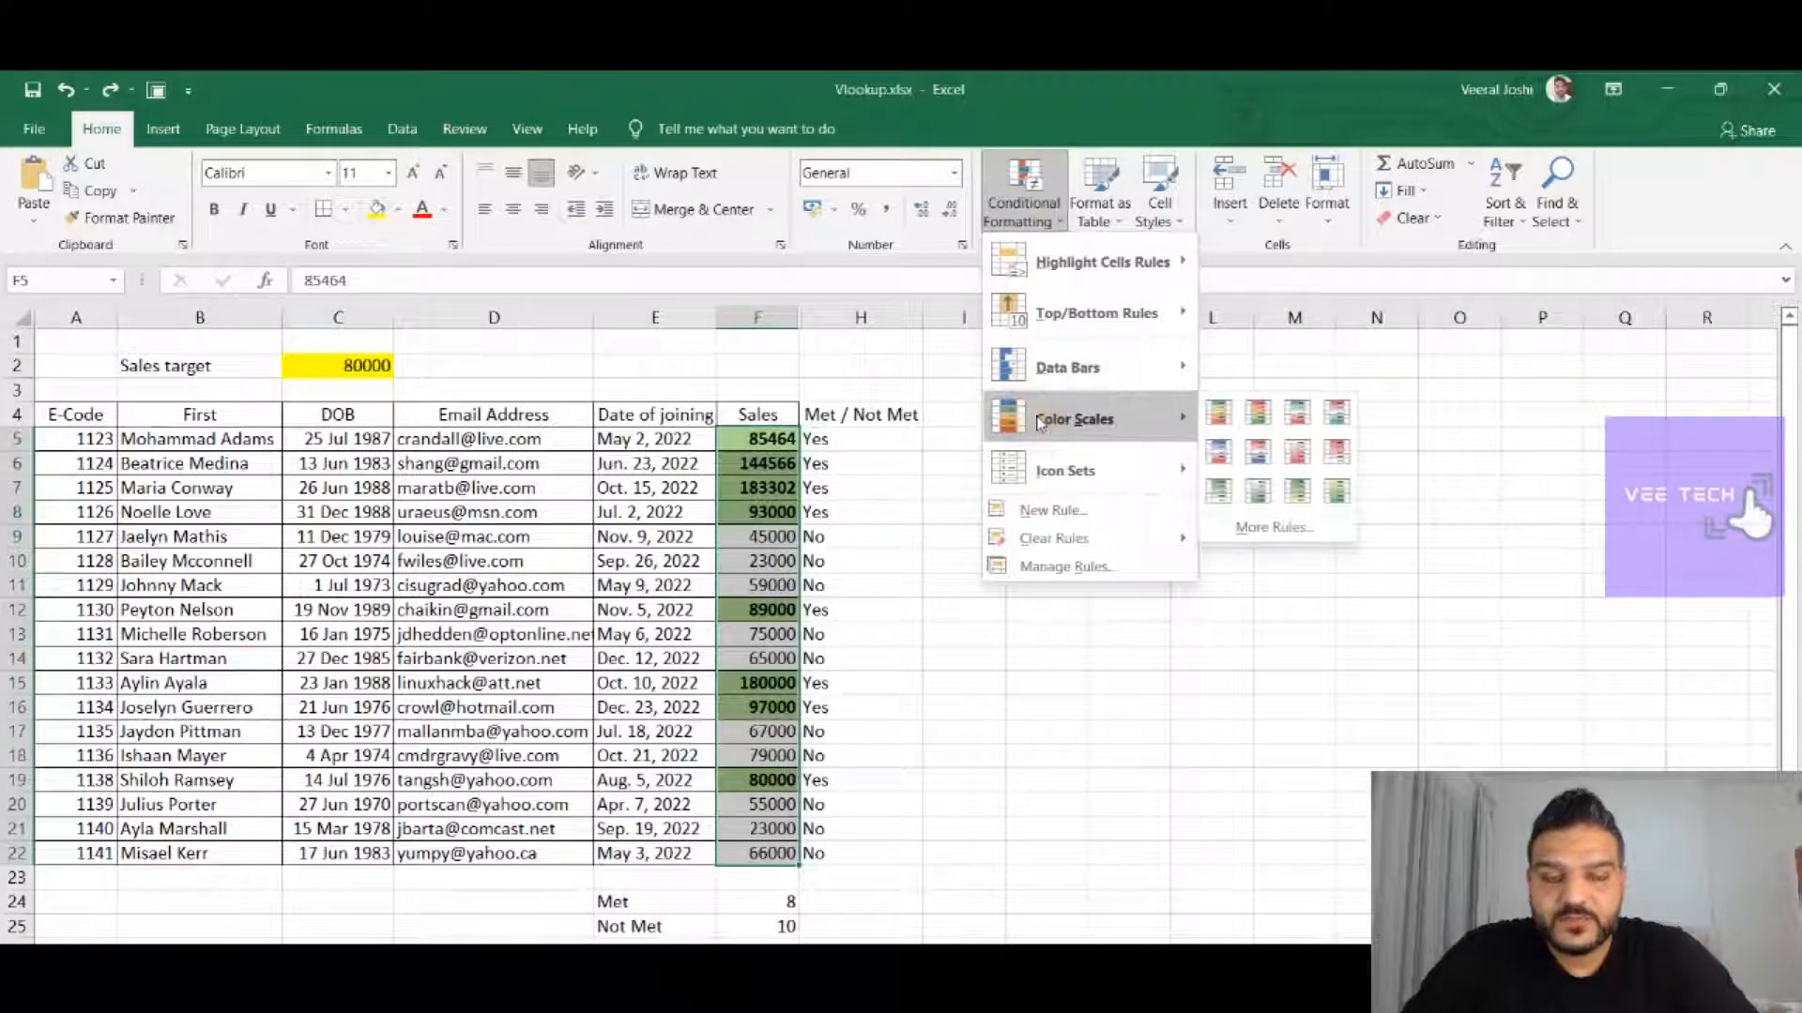
pyautogui.click(1214, 415)
pyautogui.click(765, 539)
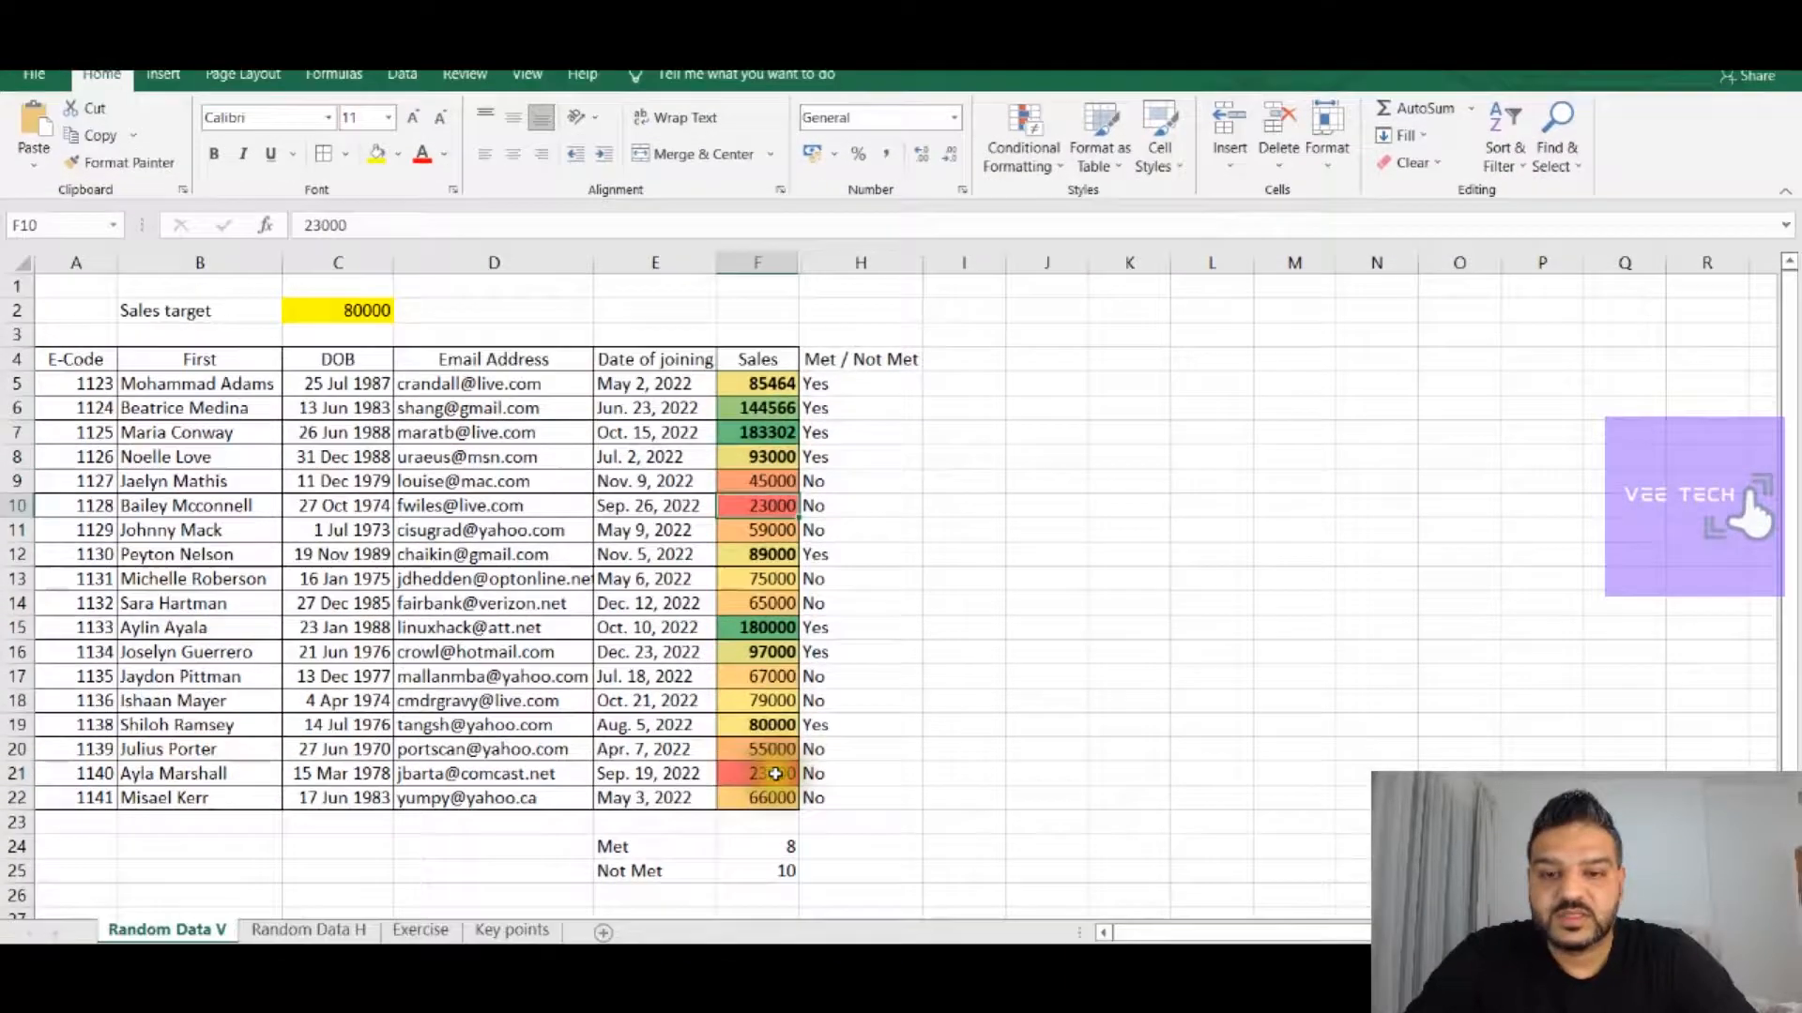
pyautogui.click(775, 829)
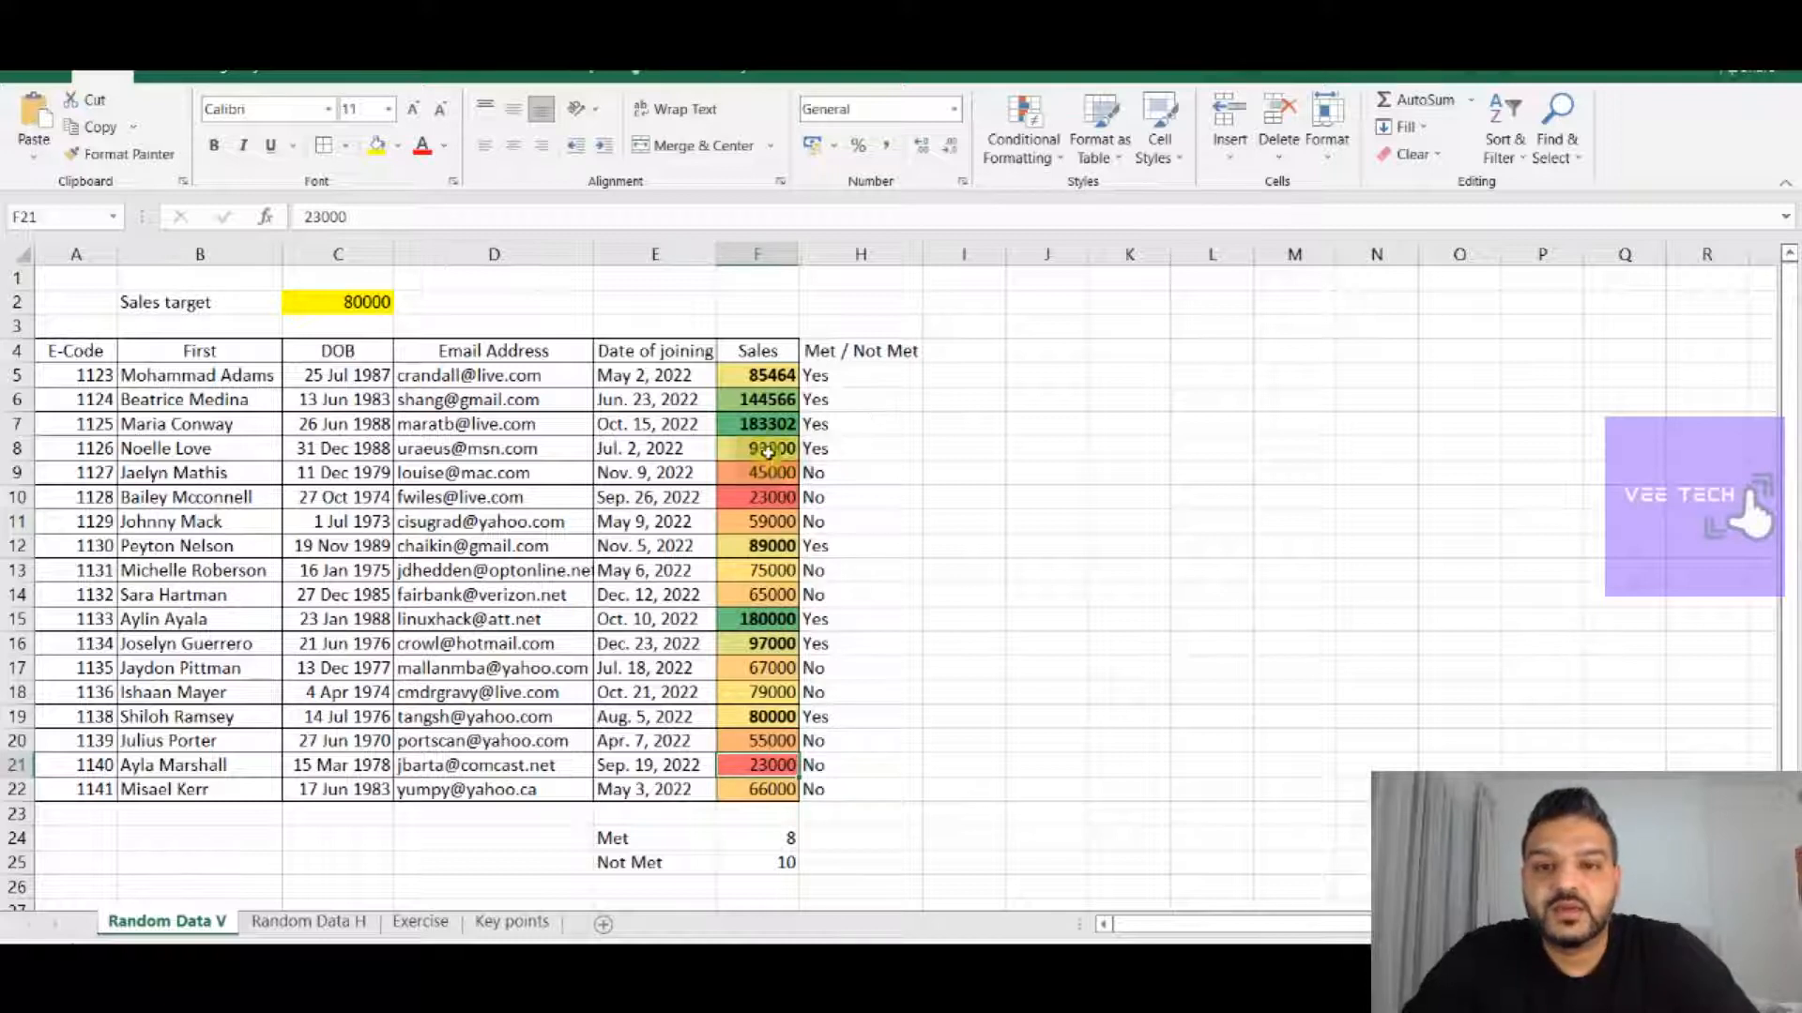
pyautogui.click(746, 424)
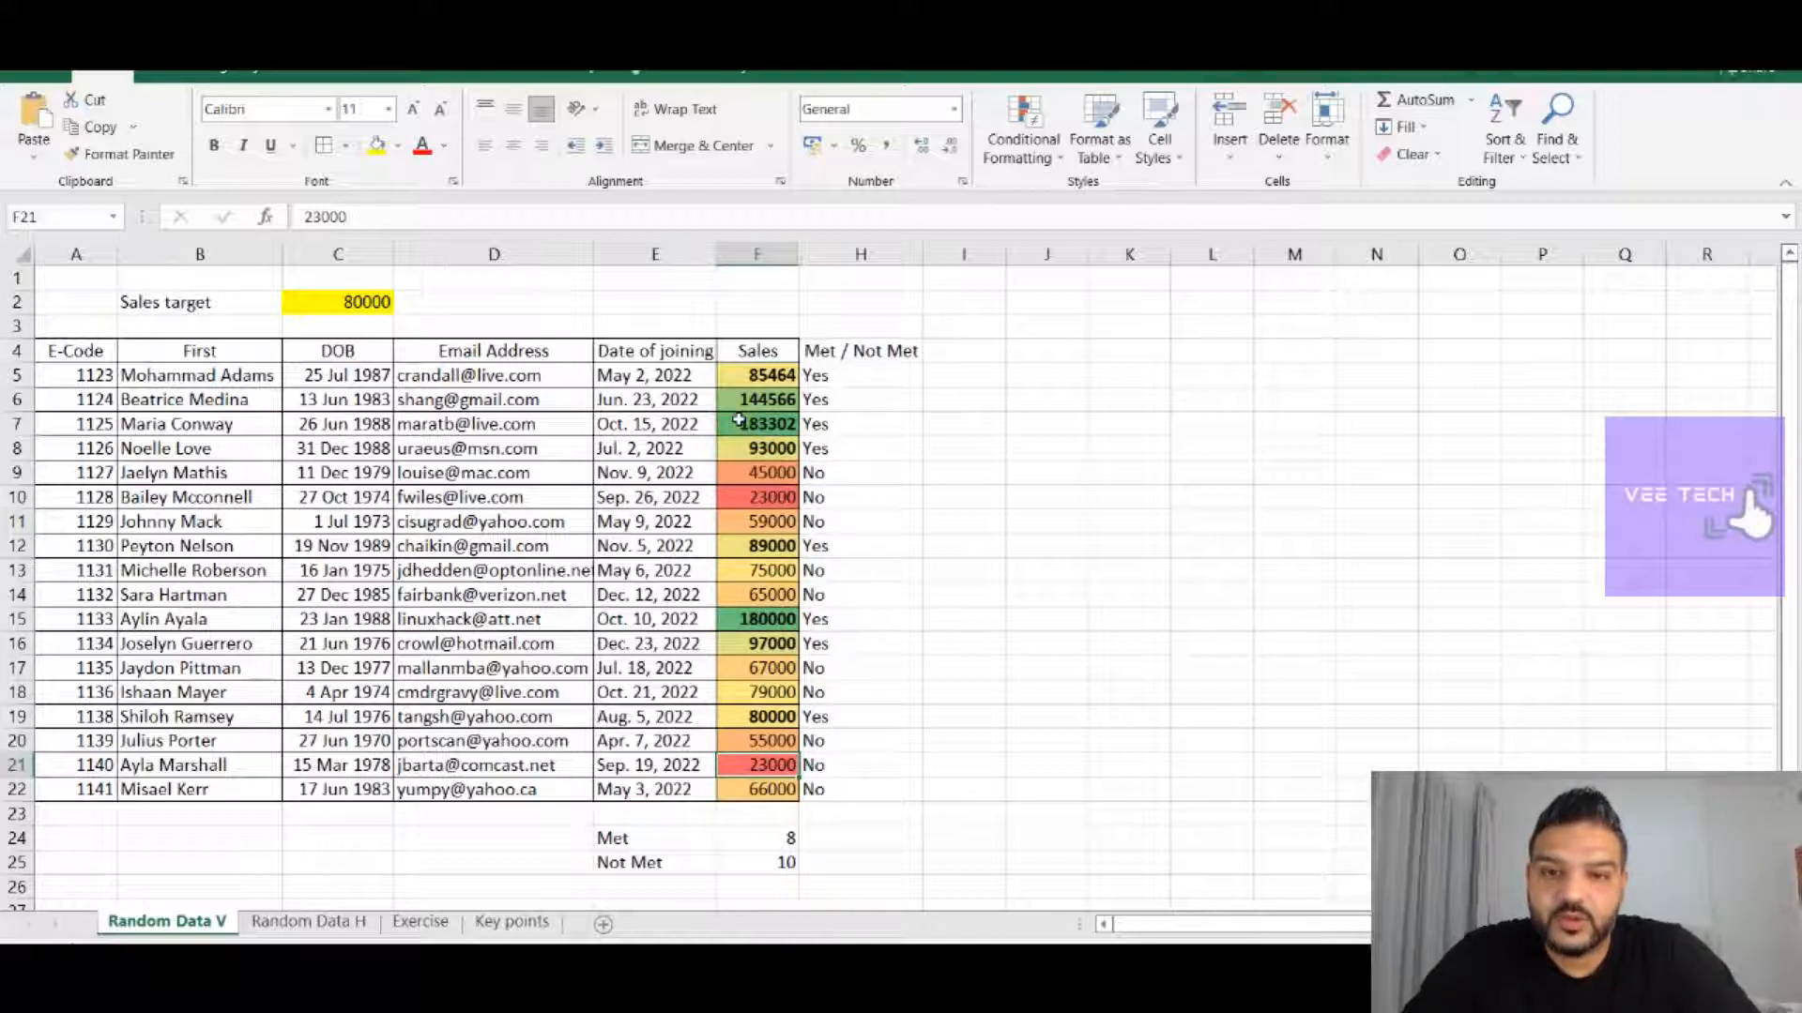
# Add filters to the header row A4:H4, from E-Code through Met / Not Met
pyautogui.click(75, 347)
pyautogui.hotkey('shift', 'Right')
pyautogui.hotkey('shift', 'Right')
pyautogui.hotkey('shift', 'Right')
pyautogui.hotkey('shift', 'Right')
pyautogui.hotkey('shift', 'Right')
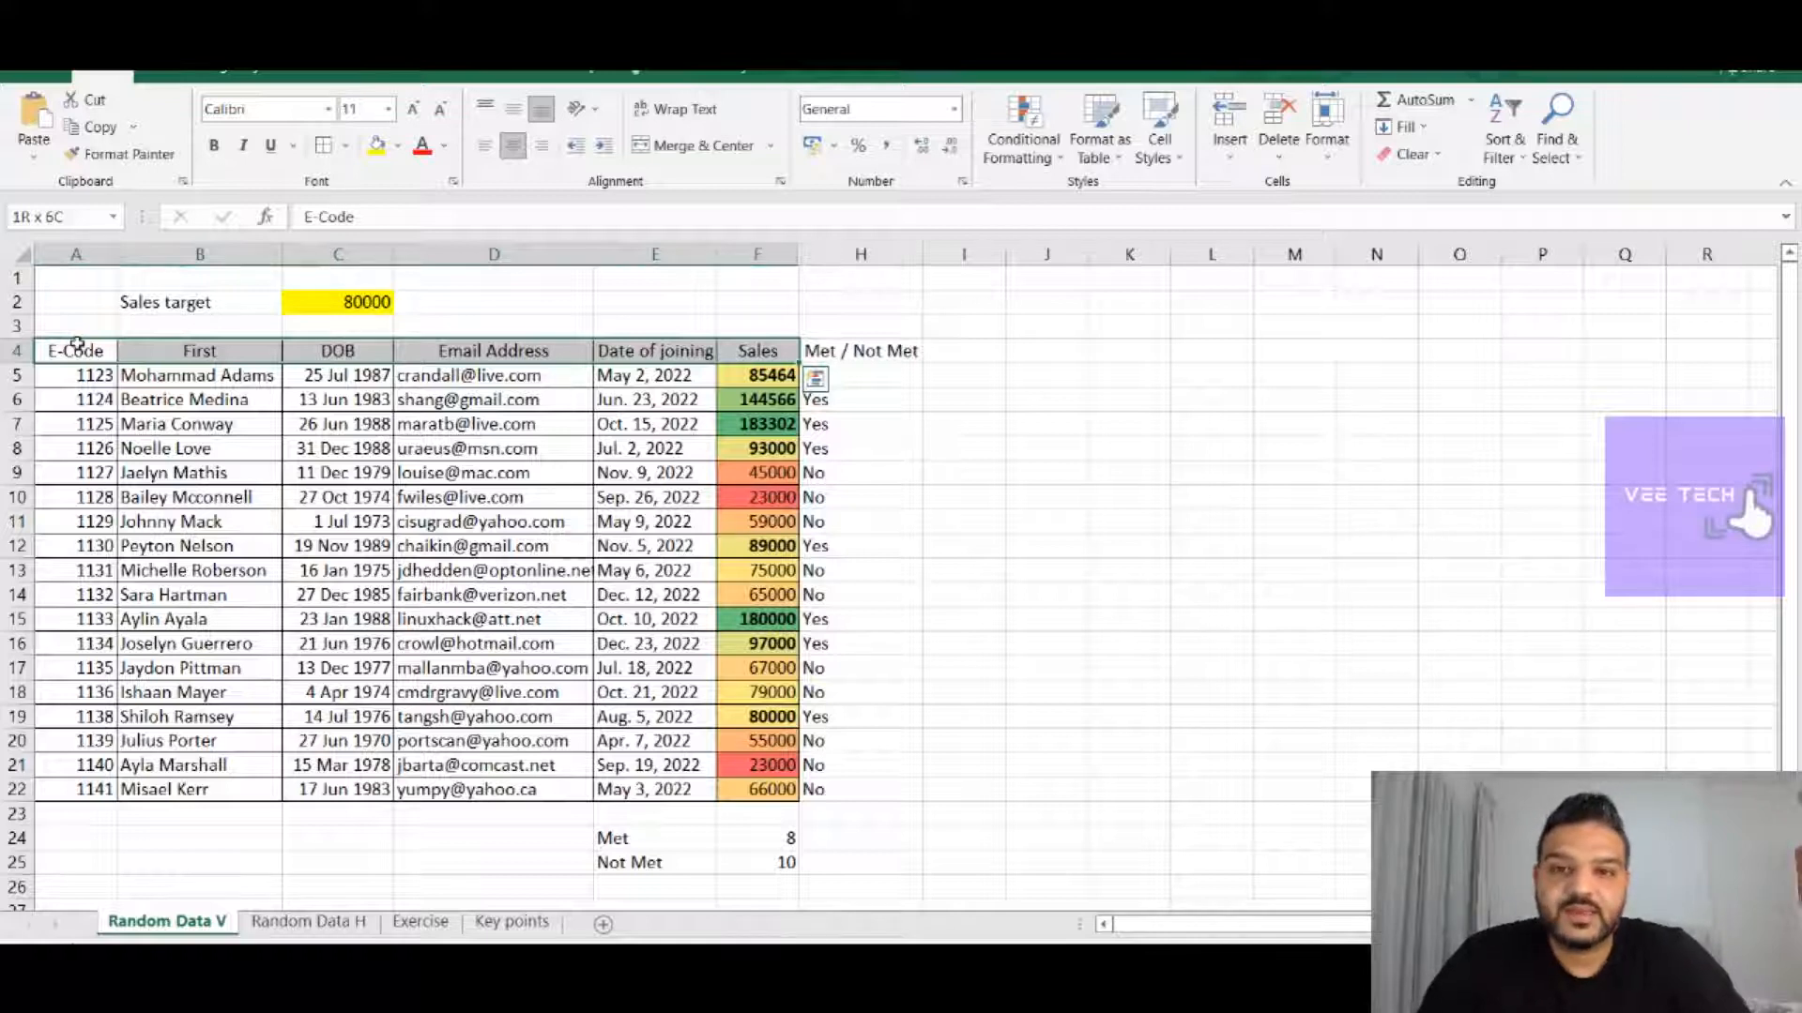
pyautogui.hotkey('shift', 'Right')
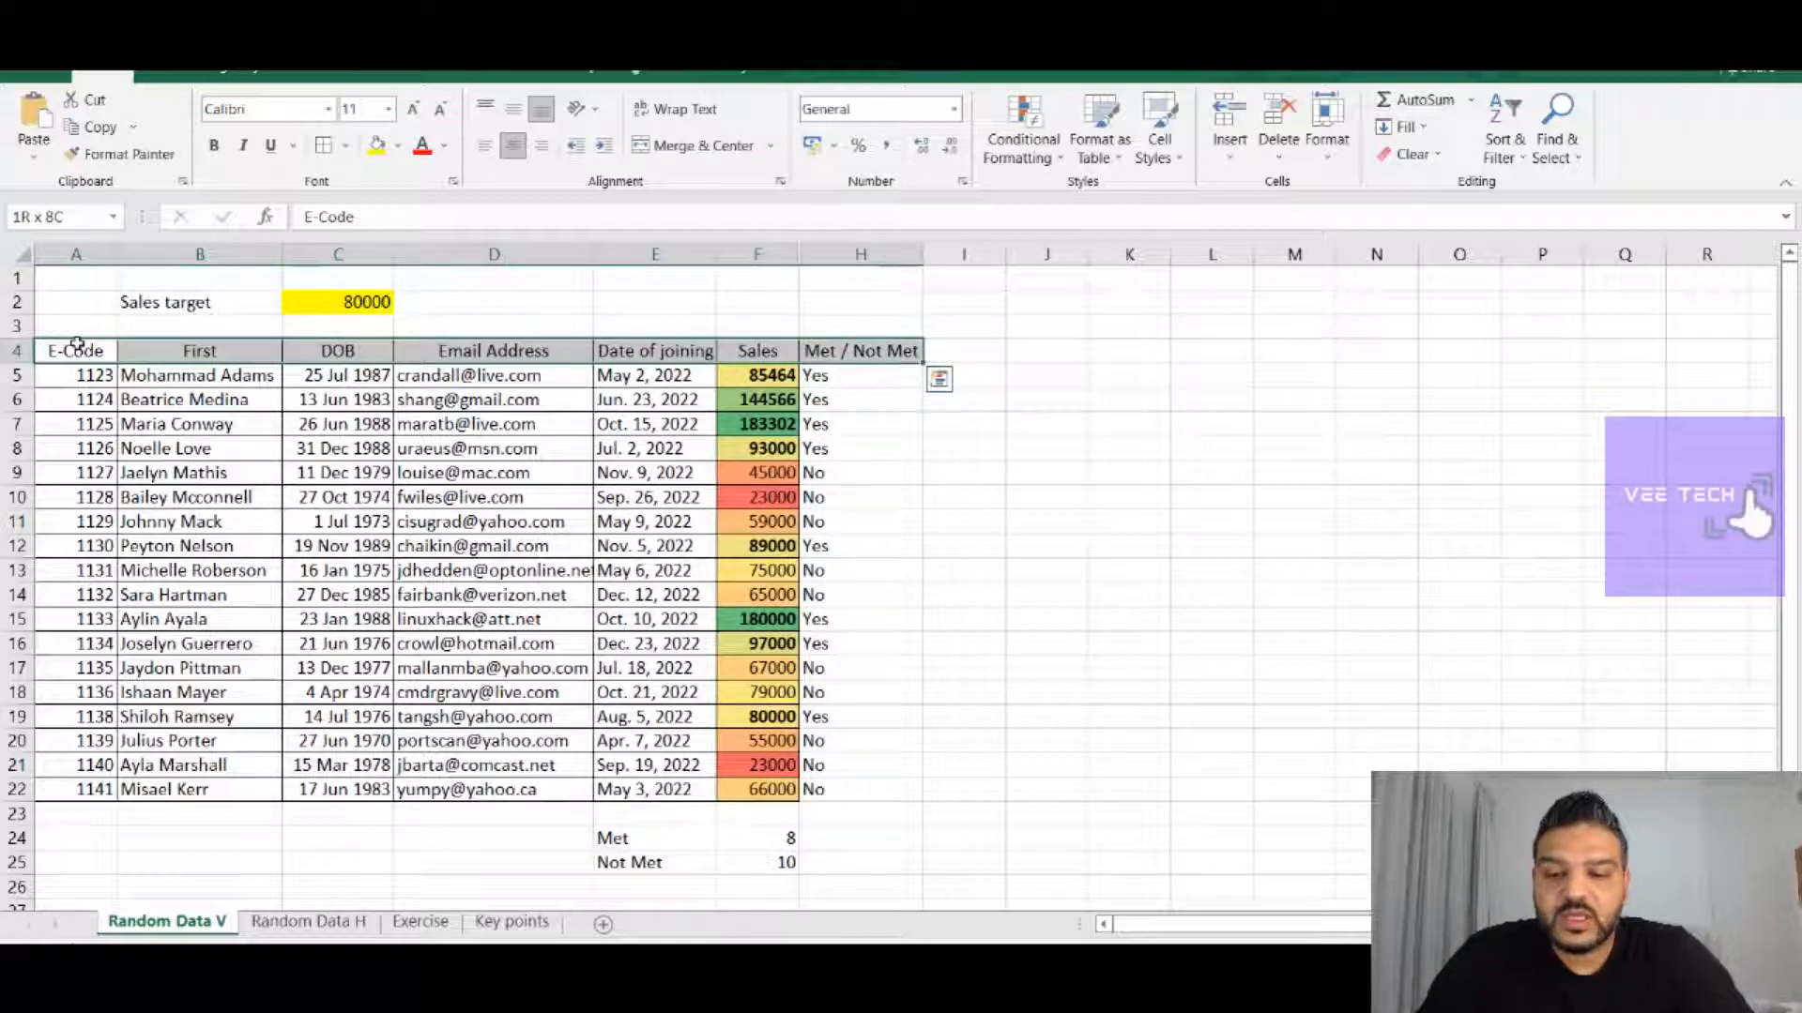
pyautogui.hotkey('ctrl', 'shift', 'l')
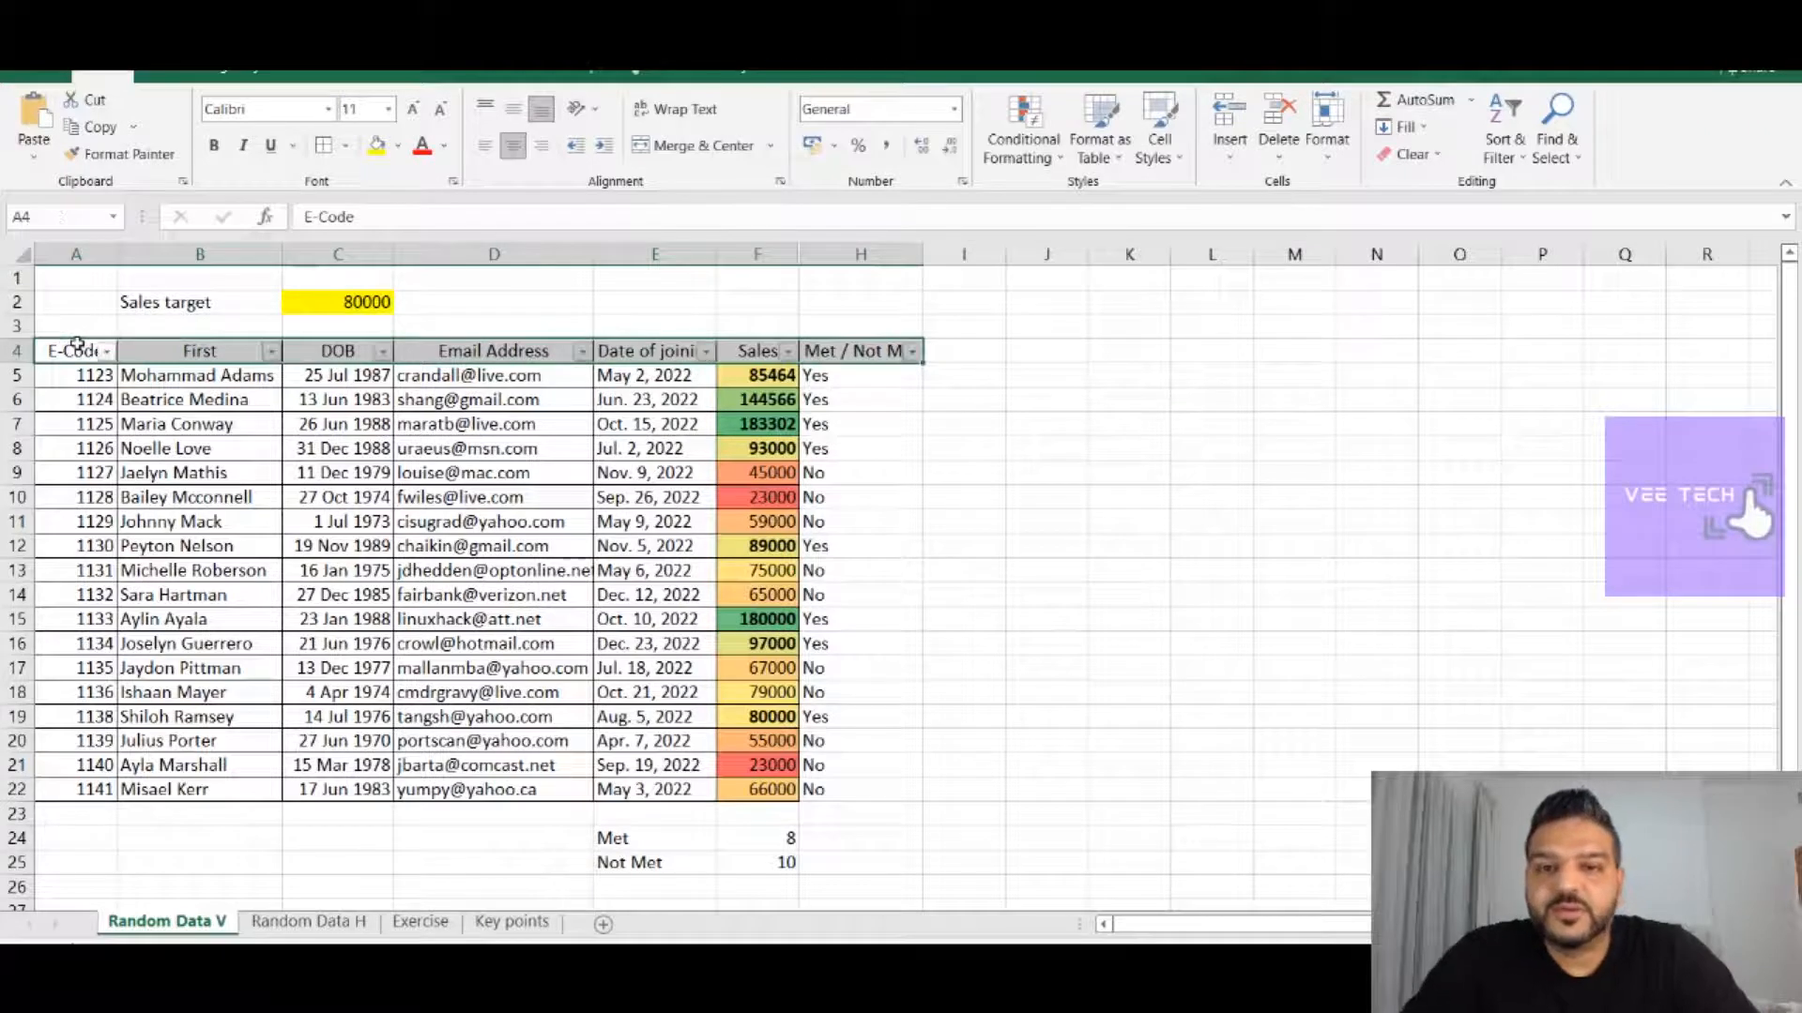
pyautogui.click(585, 433)
# Sort the table by Sales from largest to smallest and review the Yes rows and the No rows
pyautogui.click(779, 353)
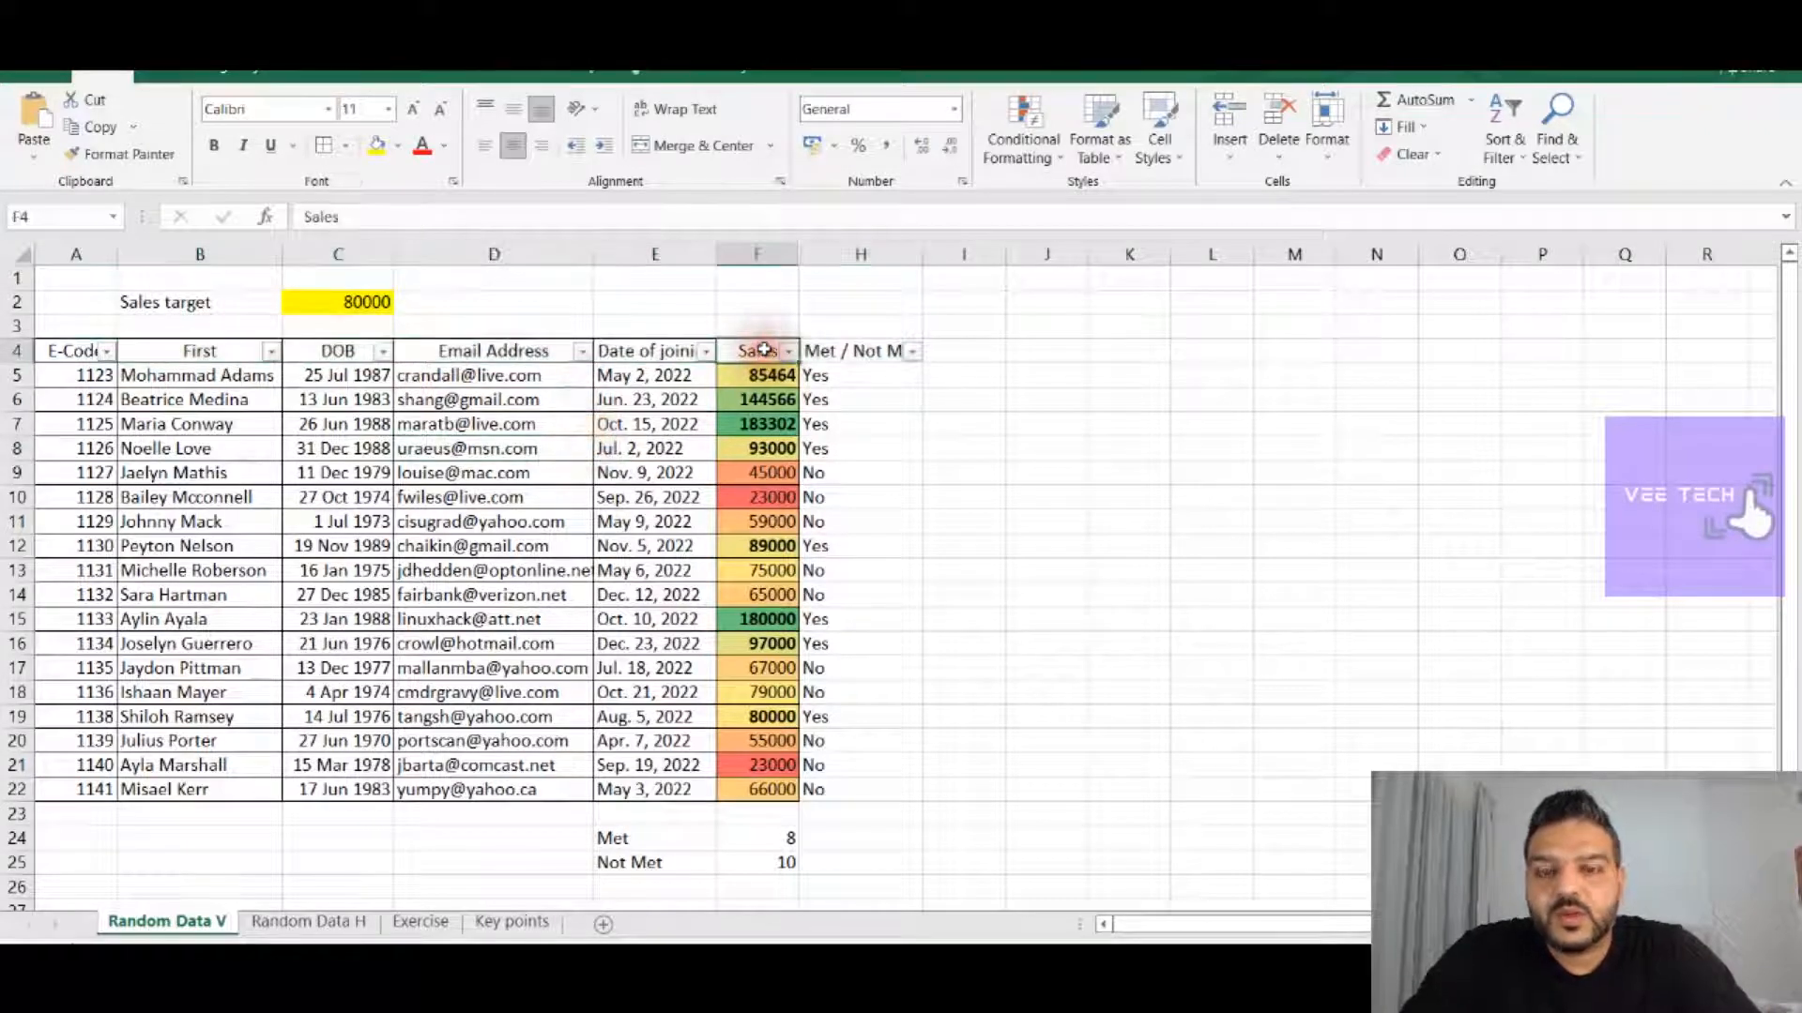
pyautogui.click(789, 352)
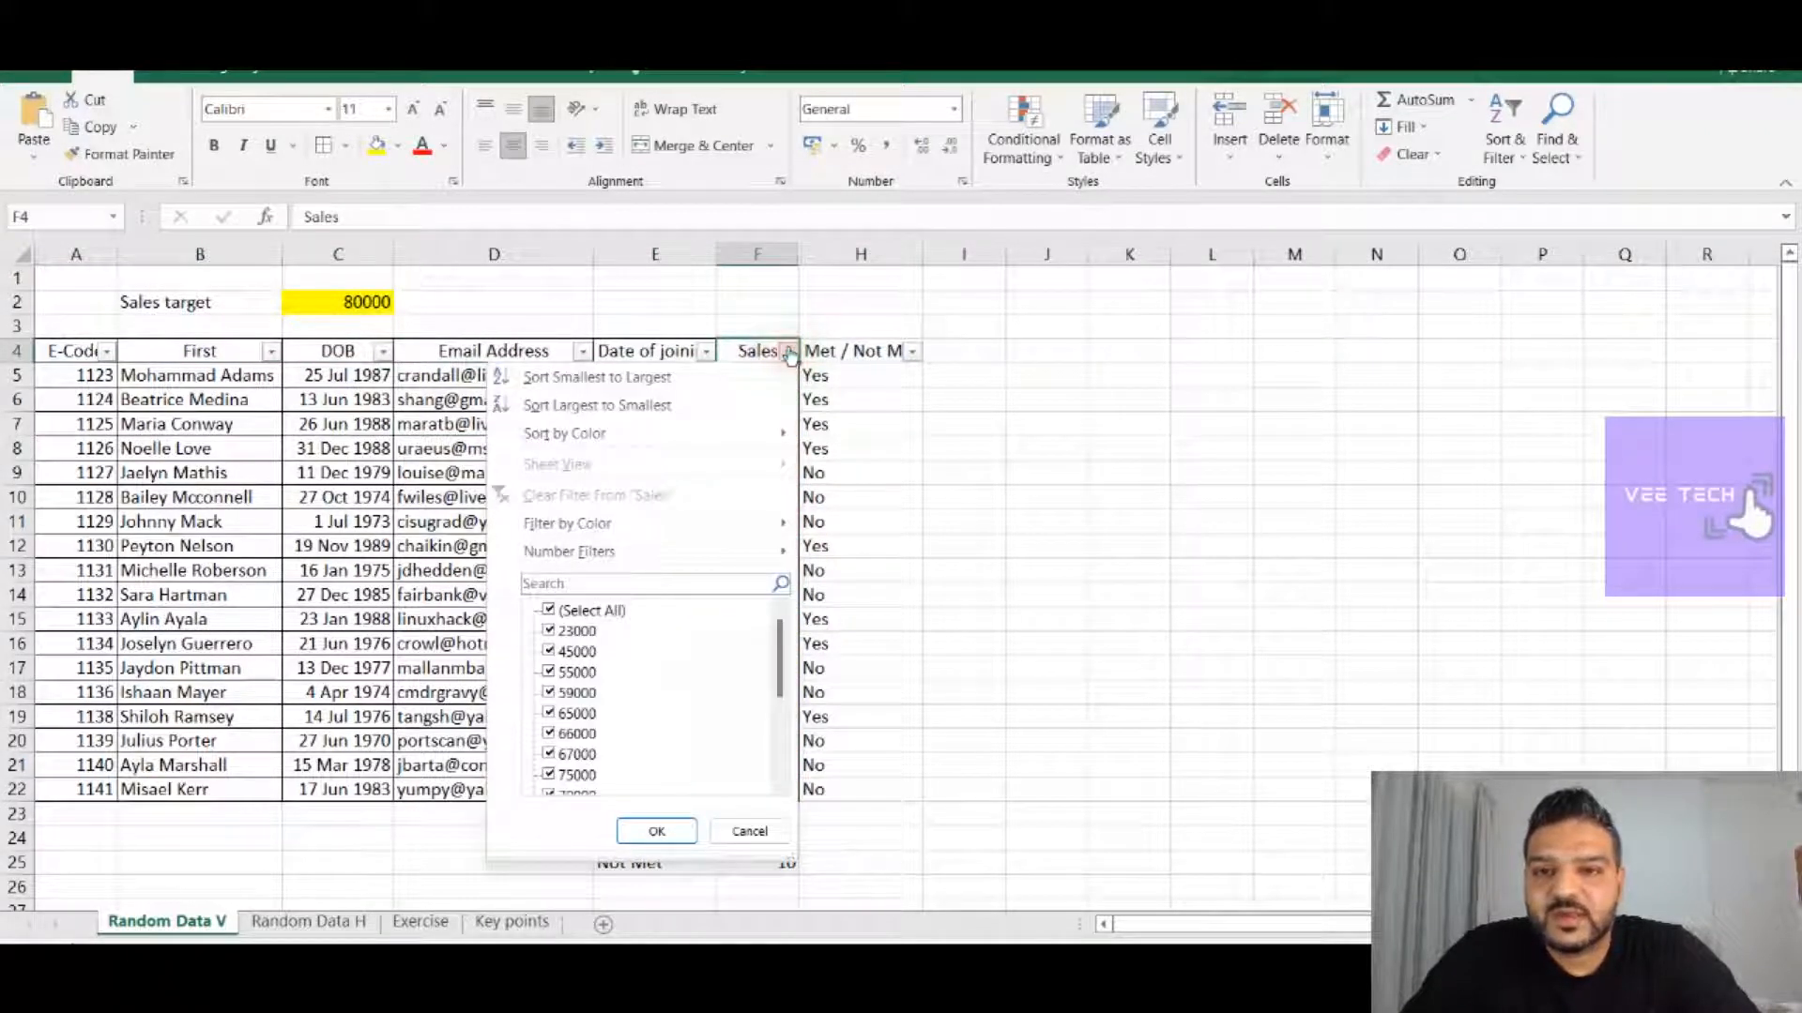
pyautogui.click(660, 407)
pyautogui.click(856, 450)
pyautogui.moveTo(766, 374); pyautogui.dragTo(864, 536)
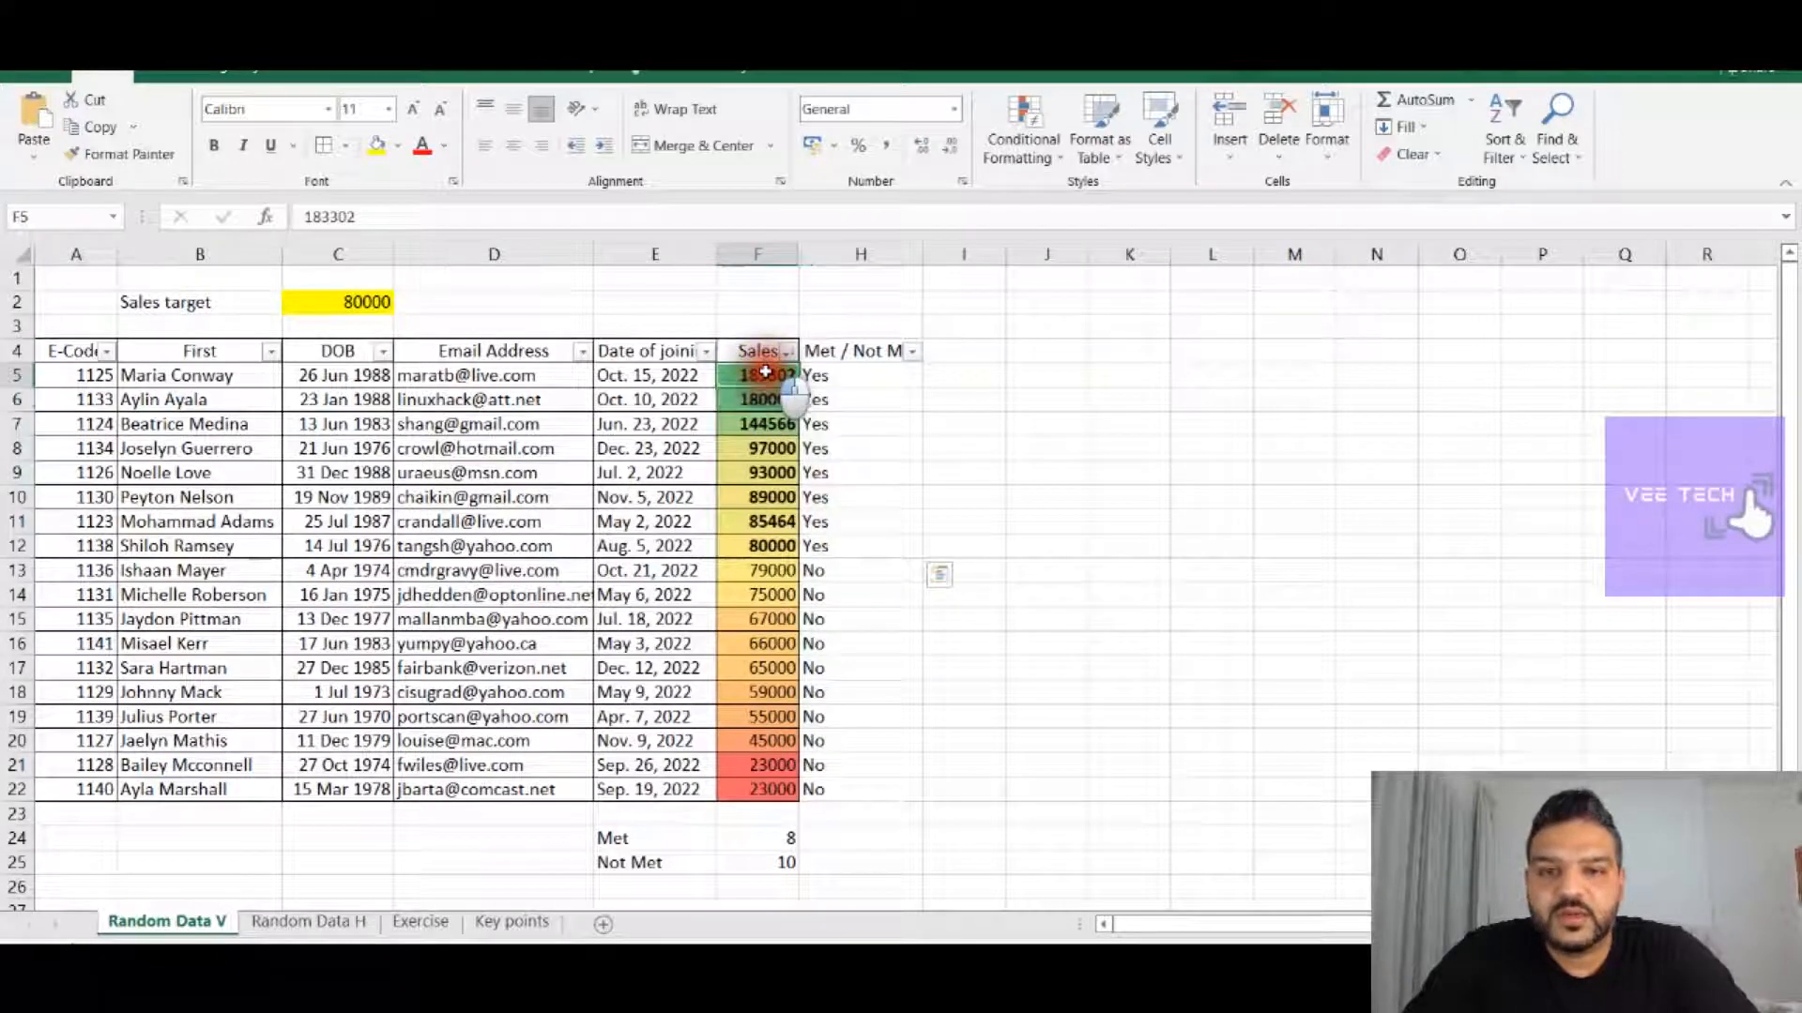
pyautogui.moveTo(766, 569); pyautogui.dragTo(866, 845)
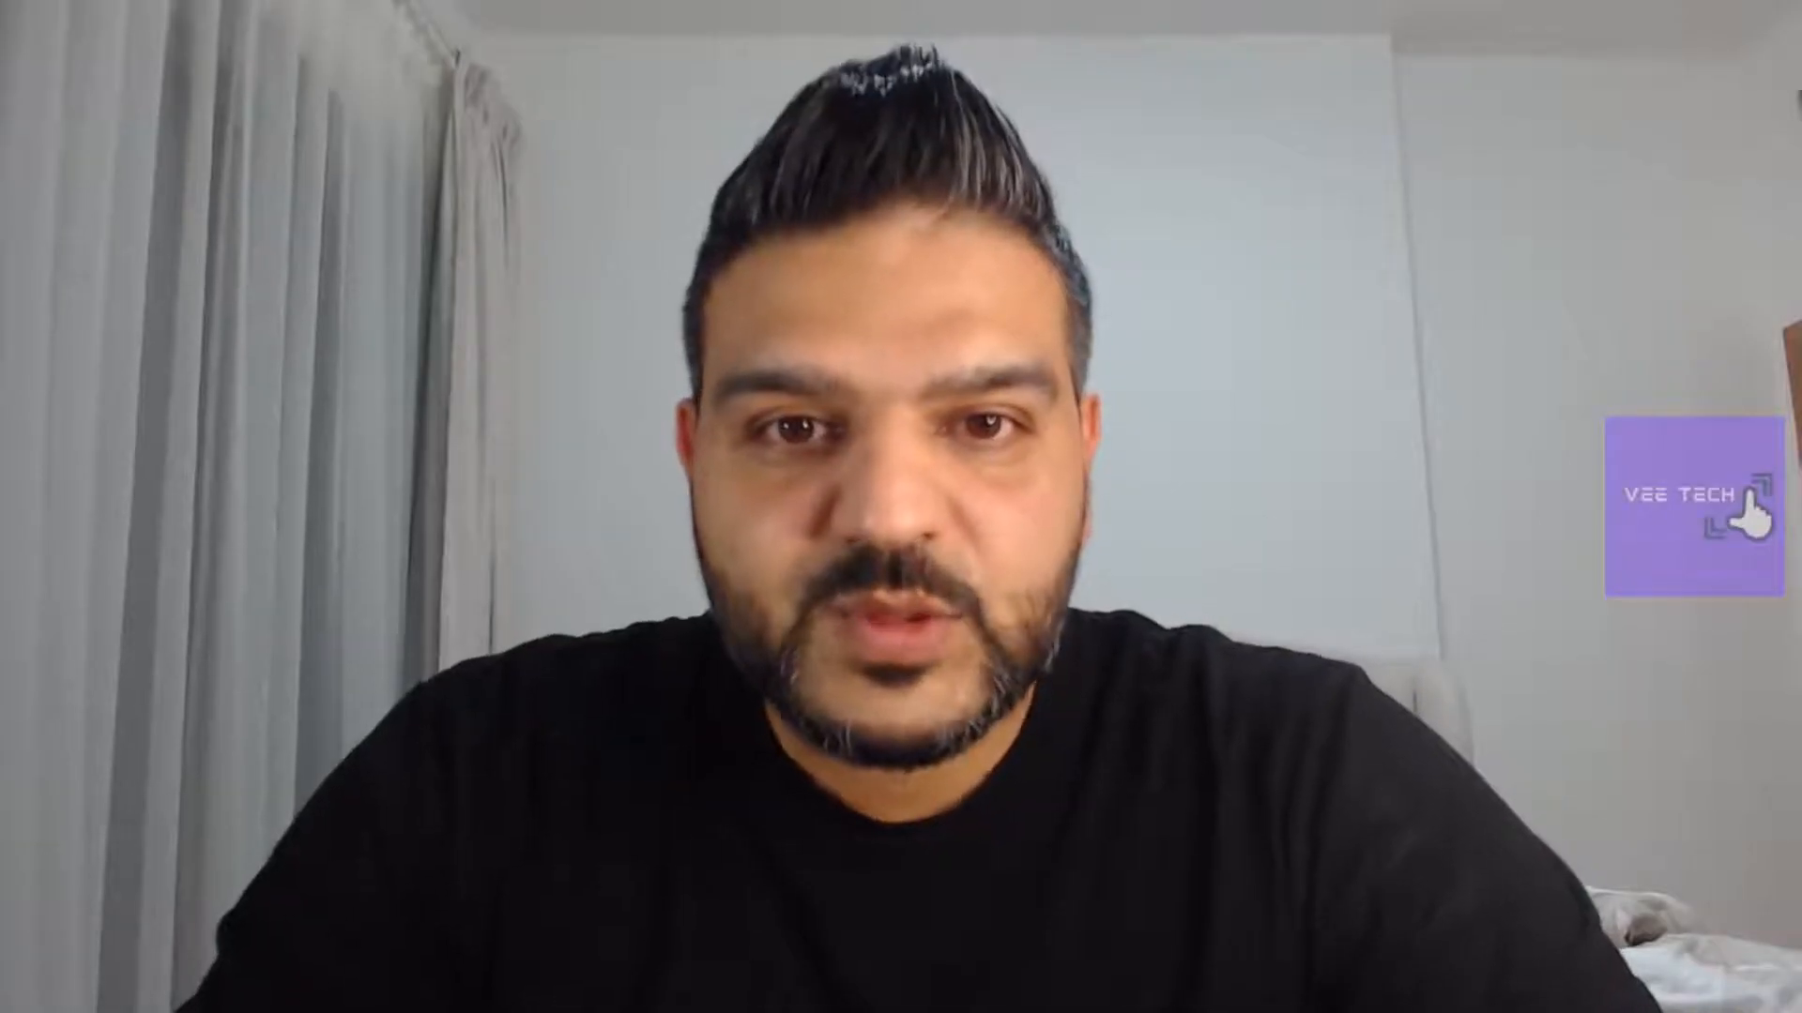